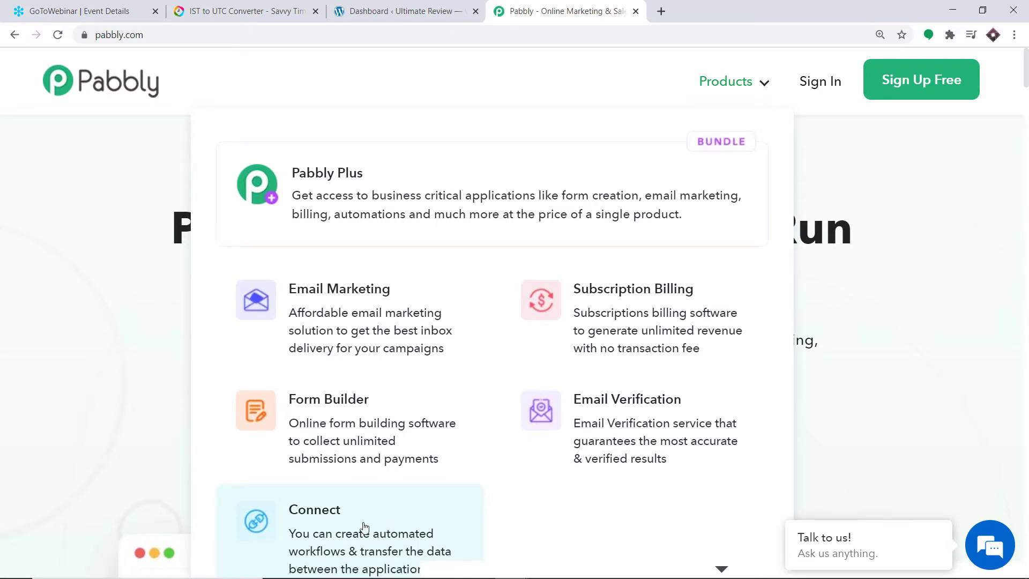
- Open the Pabbly Connect product page, sign in to the account and access the Connect application
{"action": "left_click", "coordinate": [364, 527]}
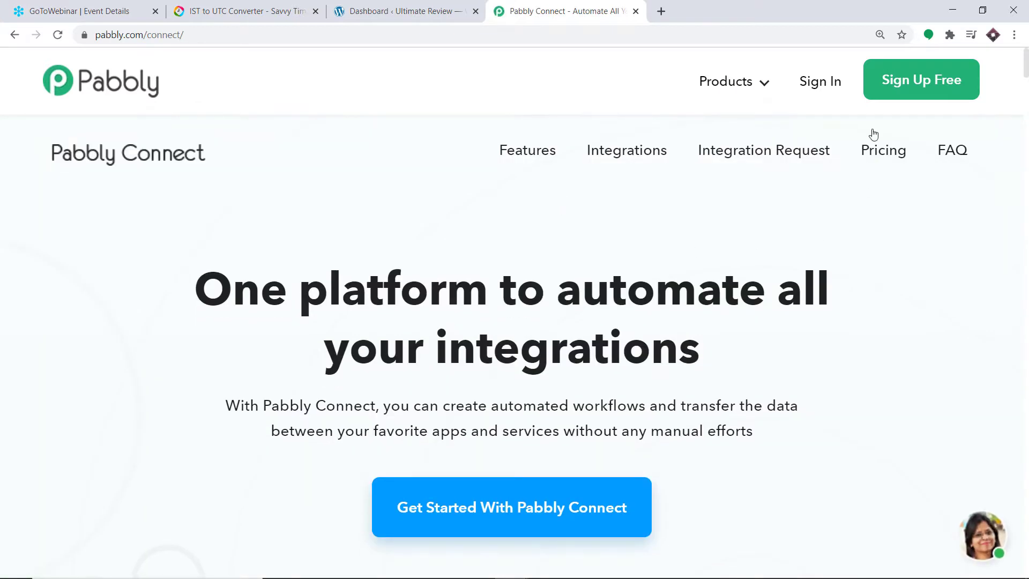
{"action": "left_click", "coordinate": [834, 80]}
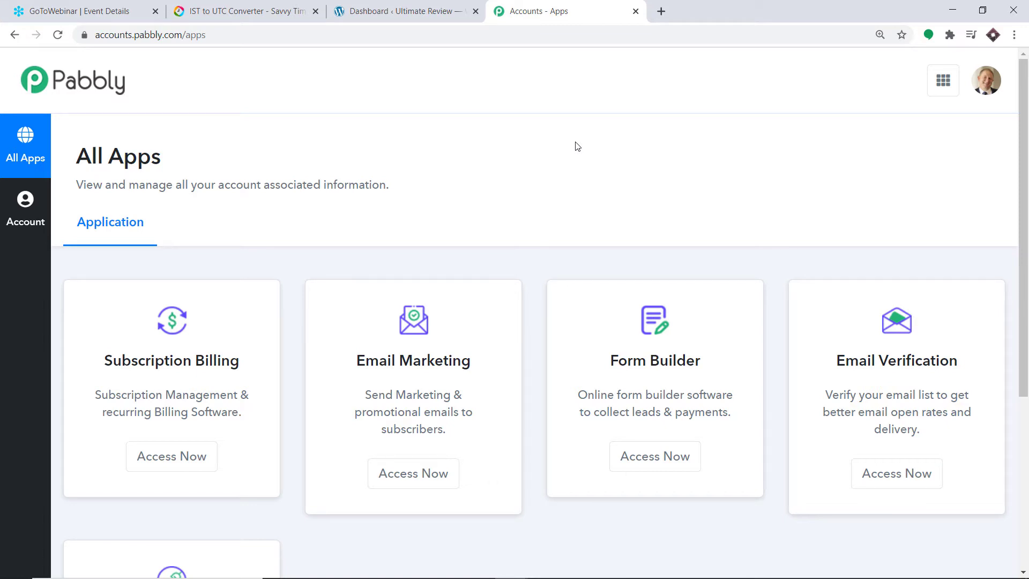
{"action": "scroll", "coordinate": [609, 161], "scroll_direction": "down", "scroll_amount": 5}
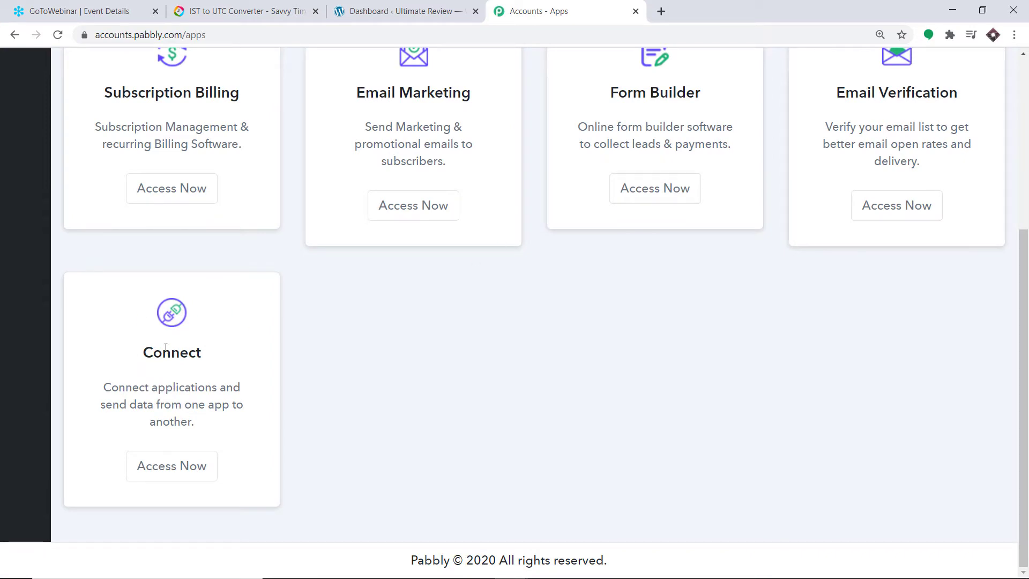
{"action": "left_click", "coordinate": [175, 477]}
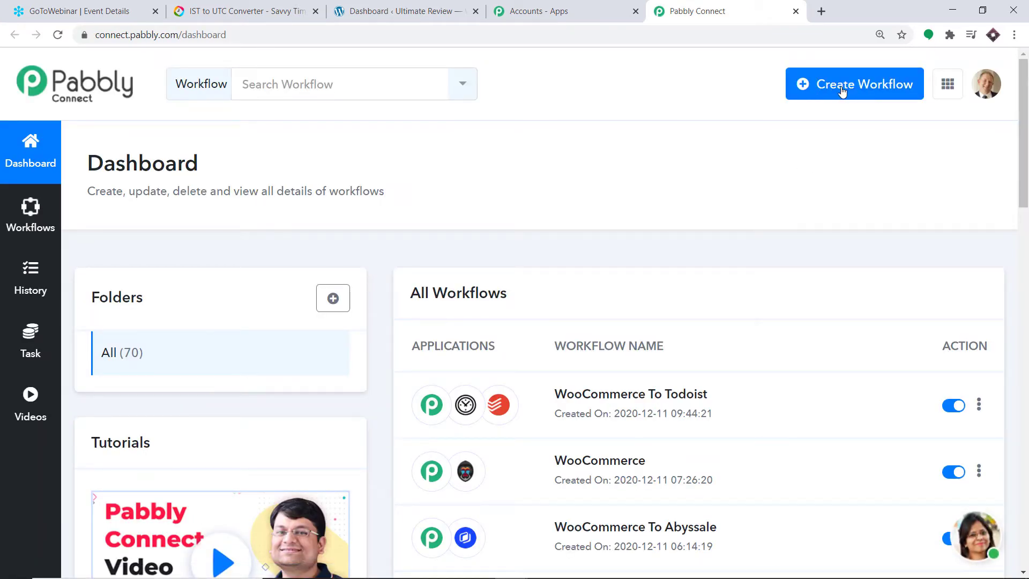
- Create a new workflow named WooCommerce To GoToWebinar
{"action": "left_click", "coordinate": [886, 89]}
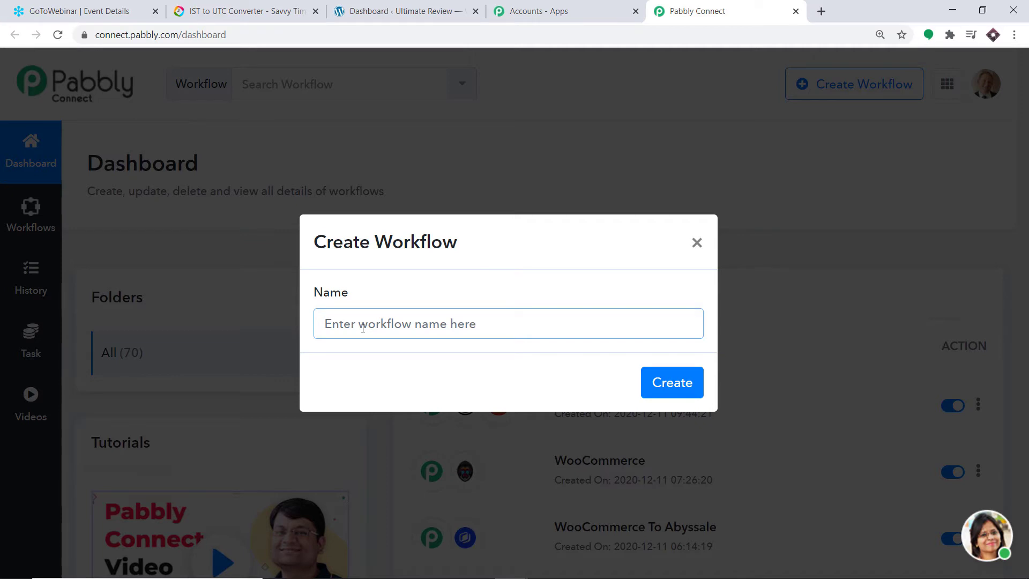
{"action": "type", "text": "Wo"}
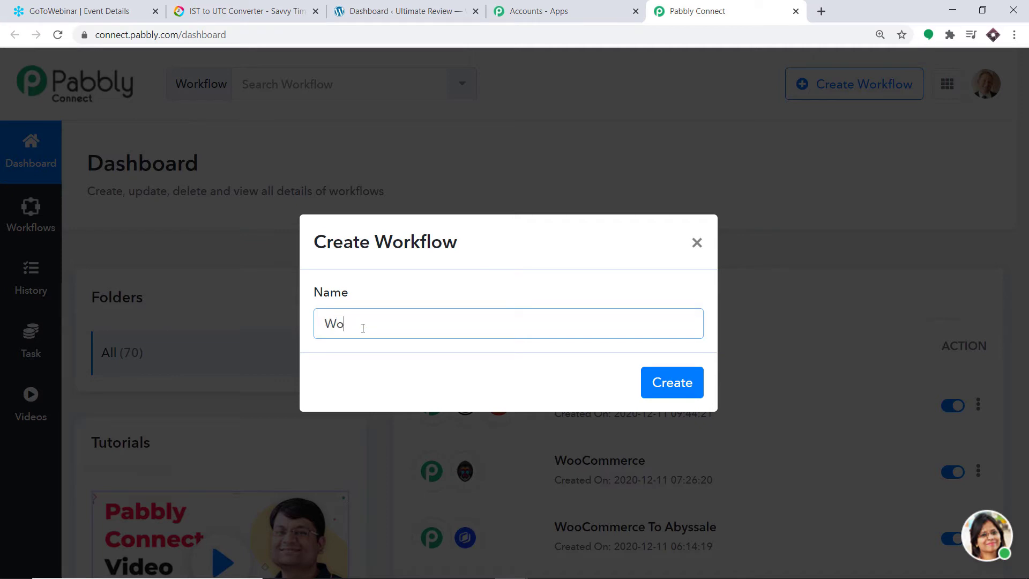
{"action": "type", "text": "oCommerce "}
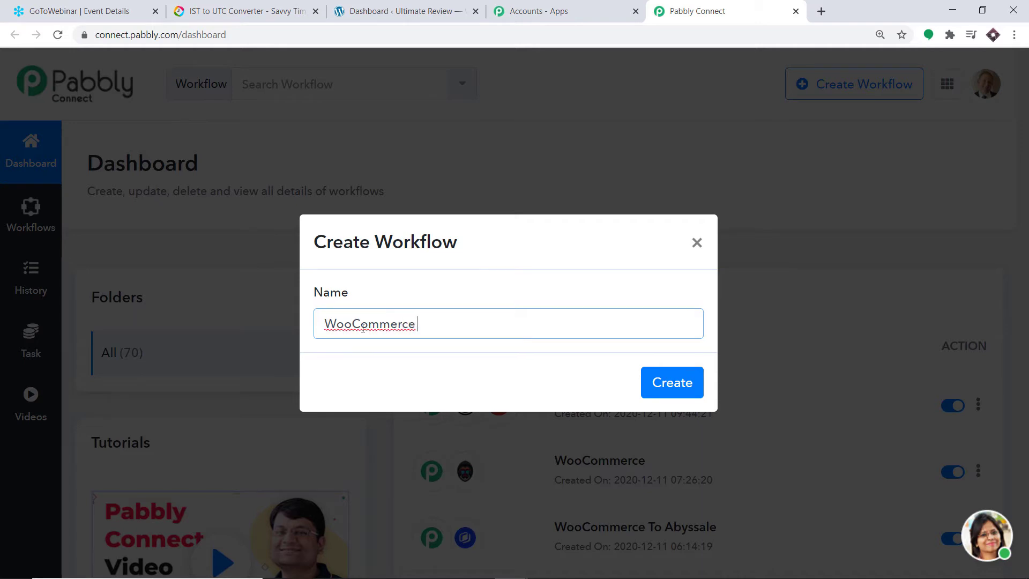
{"action": "type", "text": "To GoToWebinar"}
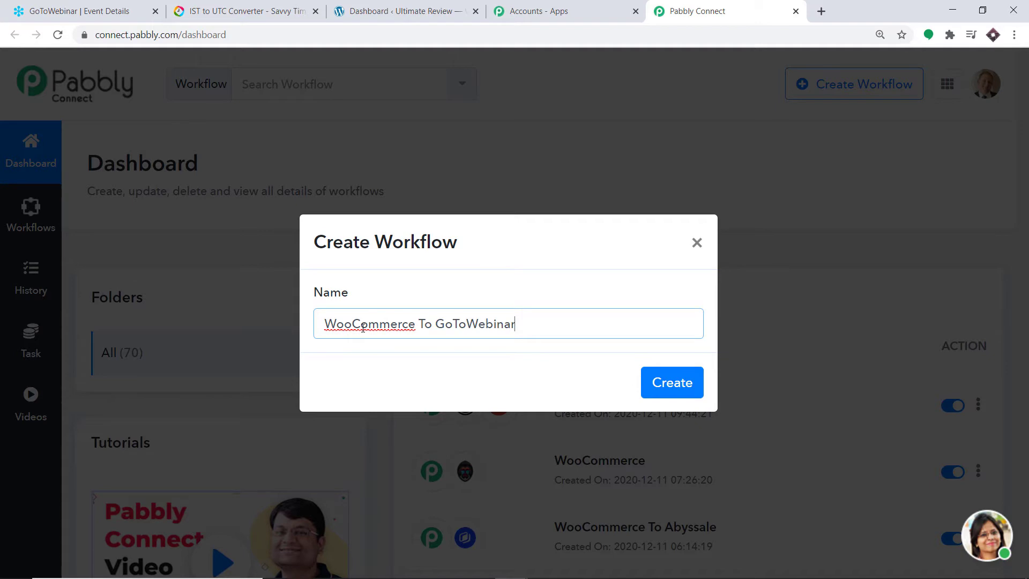
{"action": "left_click", "coordinate": [668, 384]}
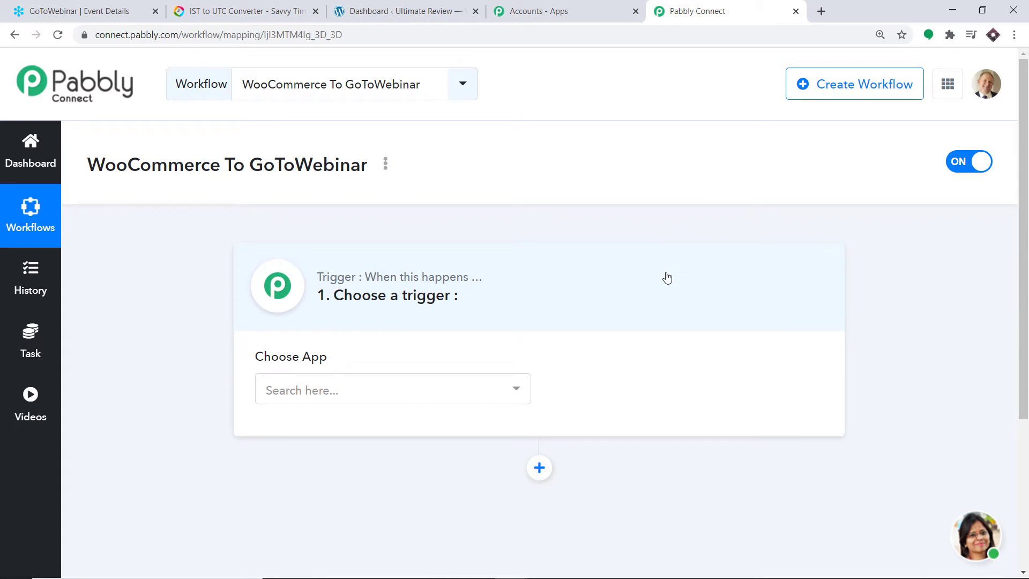
- Set the workflow's trigger app to WooCommerce with New Order Created as the trigger event
{"action": "left_click", "coordinate": [403, 396]}
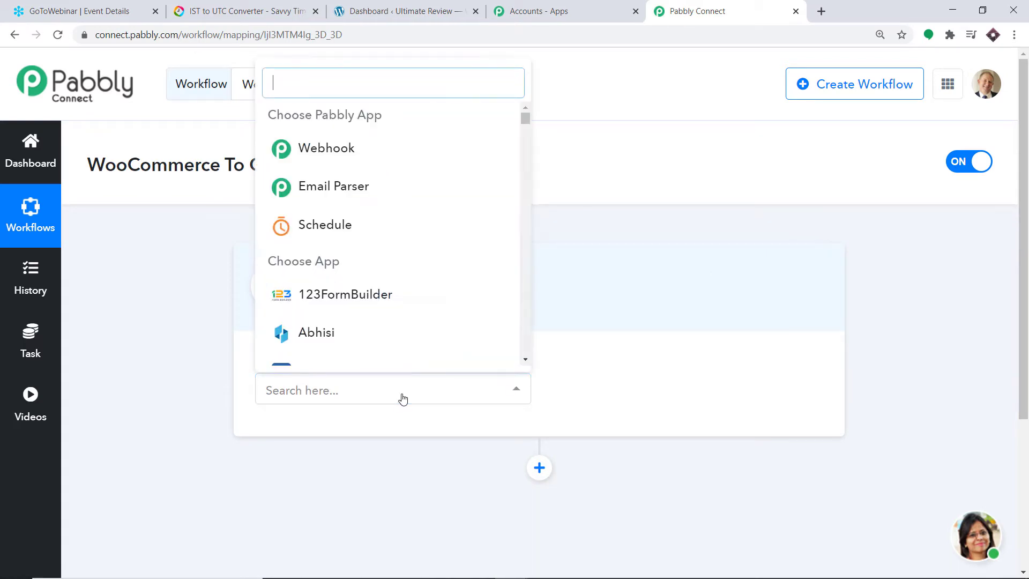
{"action": "type", "text": "wooc"}
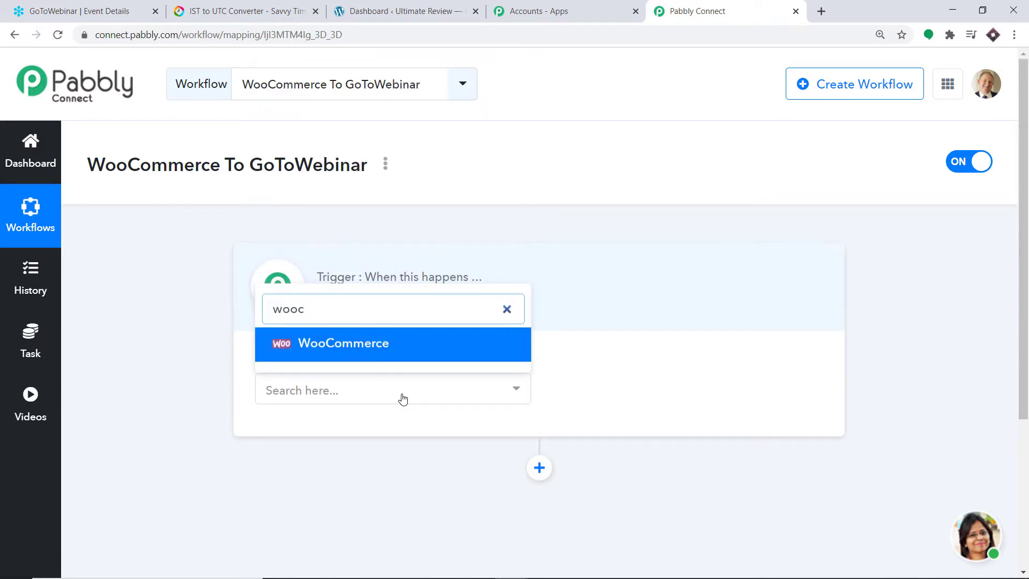
{"action": "left_click", "coordinate": [394, 345]}
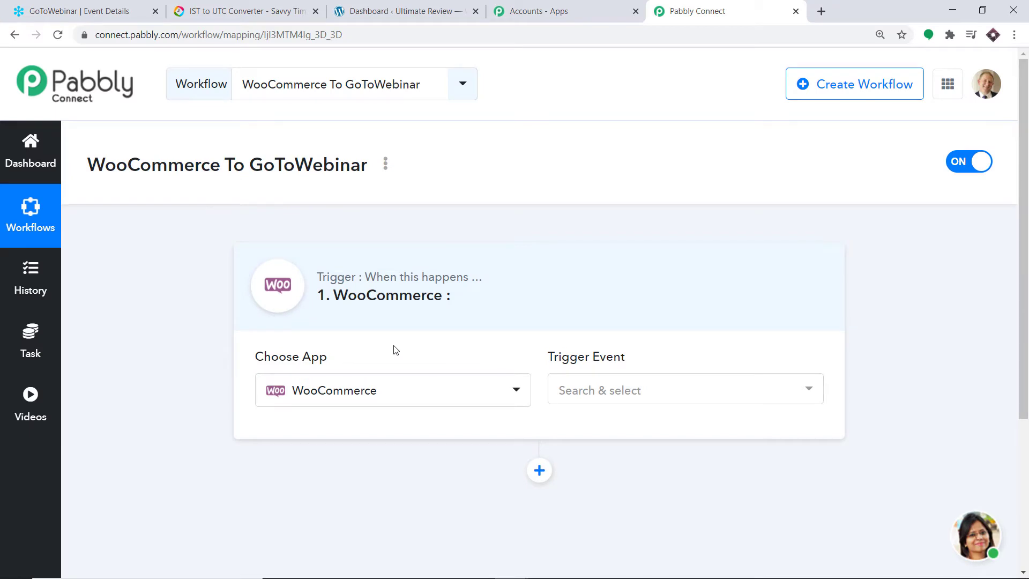
{"action": "left_click", "coordinate": [649, 393]}
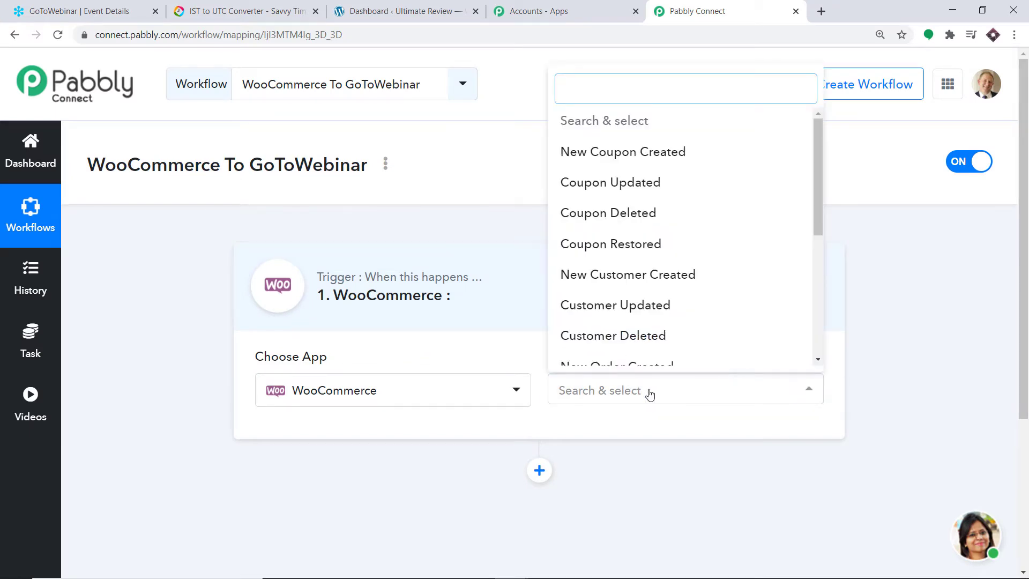
{"action": "type", "text": "new"}
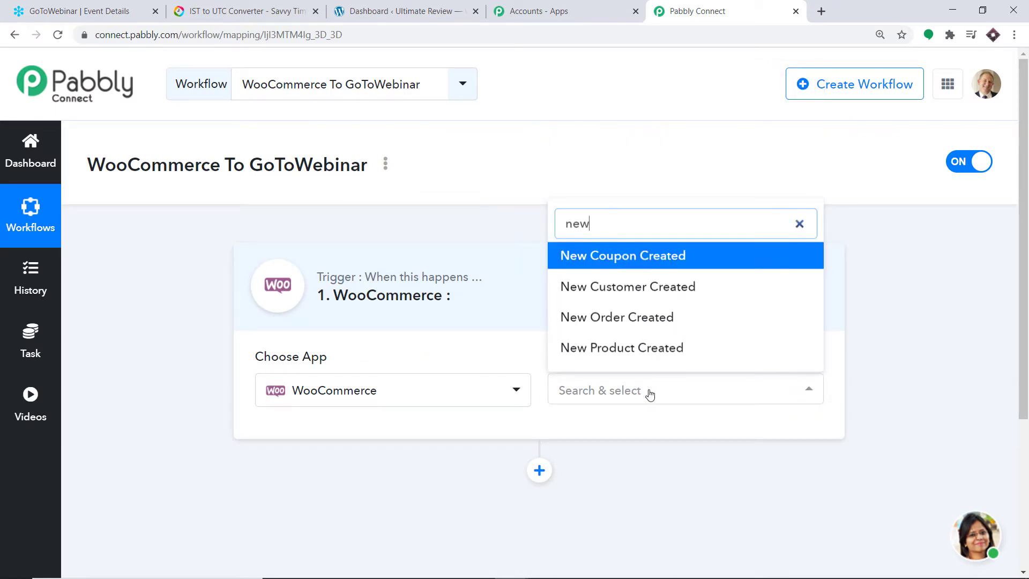
{"action": "left_click", "coordinate": [659, 317]}
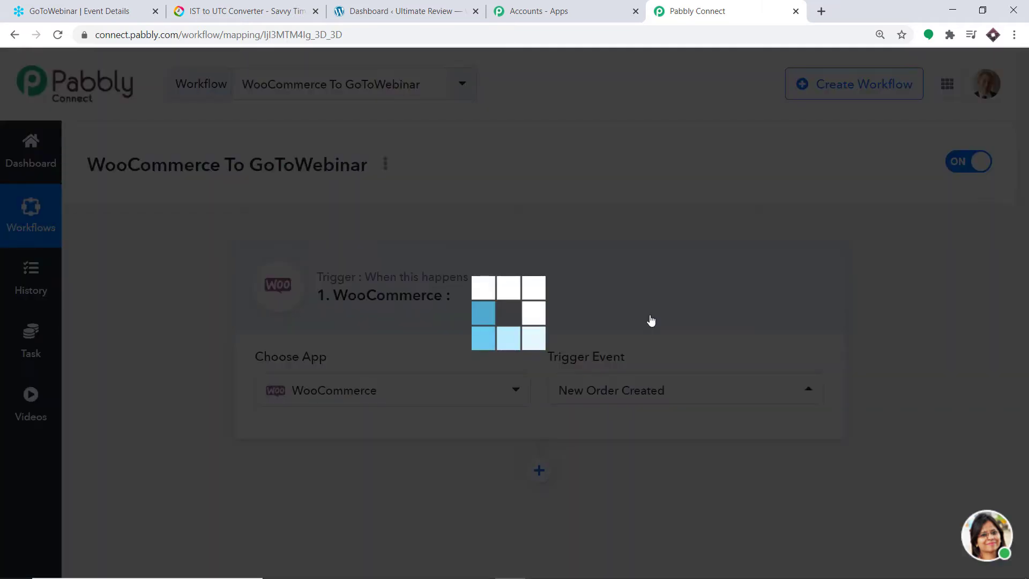
- Review the webhook setup instructions and the trigger events available for WooCommerce
{"action": "scroll", "coordinate": [636, 407], "scroll_direction": "down", "scroll_amount": 1}
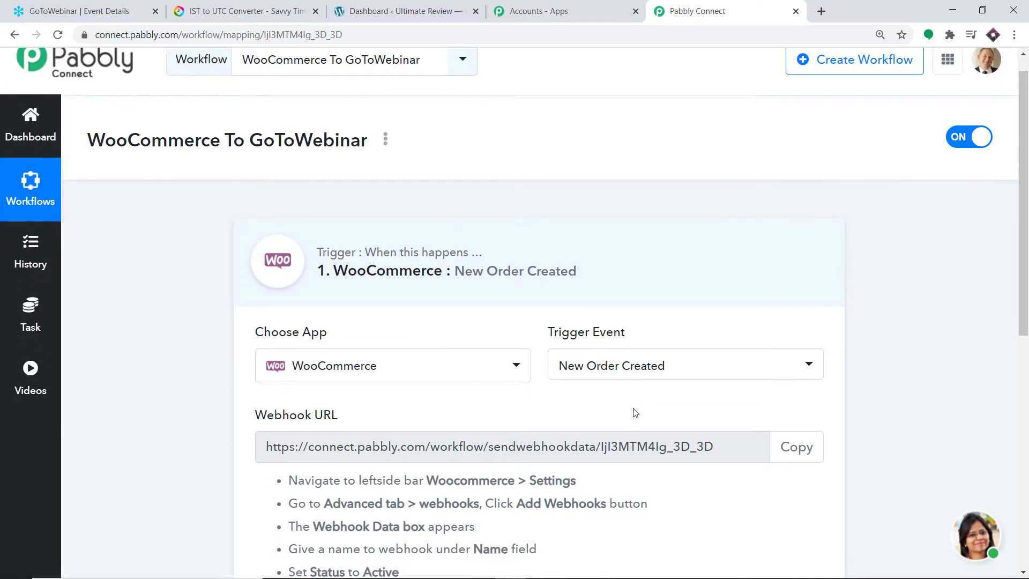
{"action": "scroll", "coordinate": [636, 391], "scroll_direction": "down", "scroll_amount": 1}
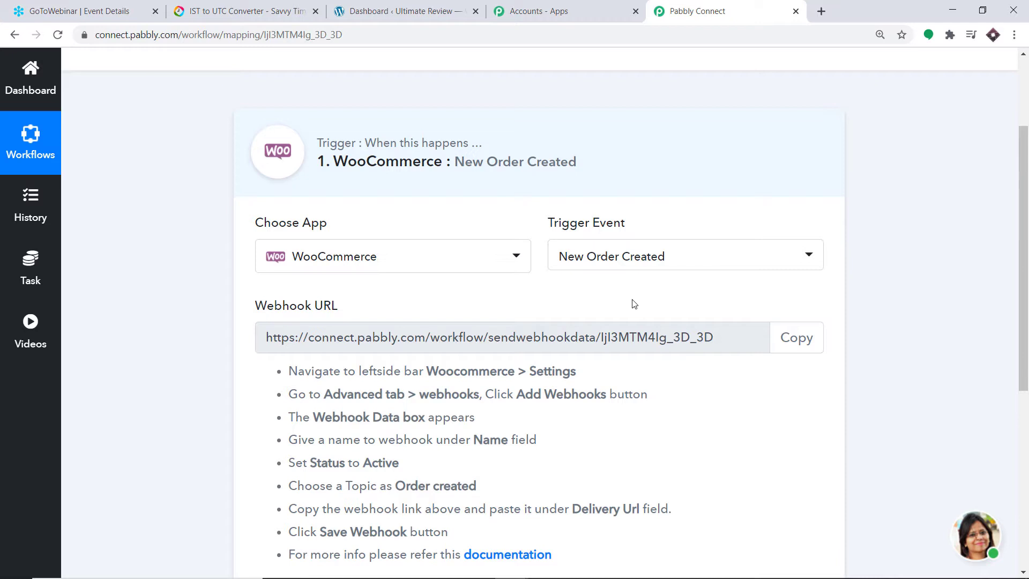
{"action": "left_click", "coordinate": [655, 257]}
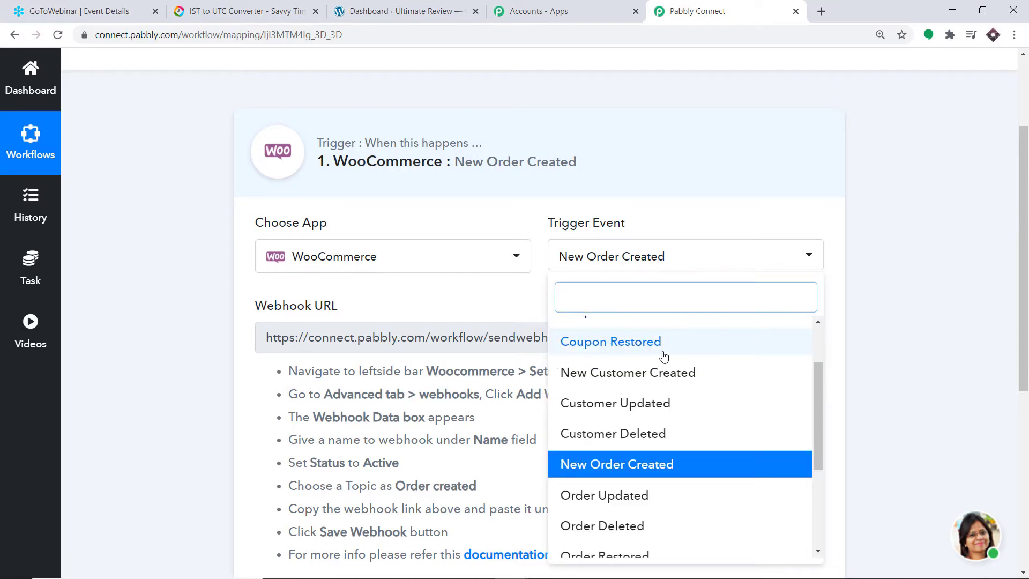
{"action": "scroll", "coordinate": [640, 413], "scroll_direction": "down", "scroll_amount": 2}
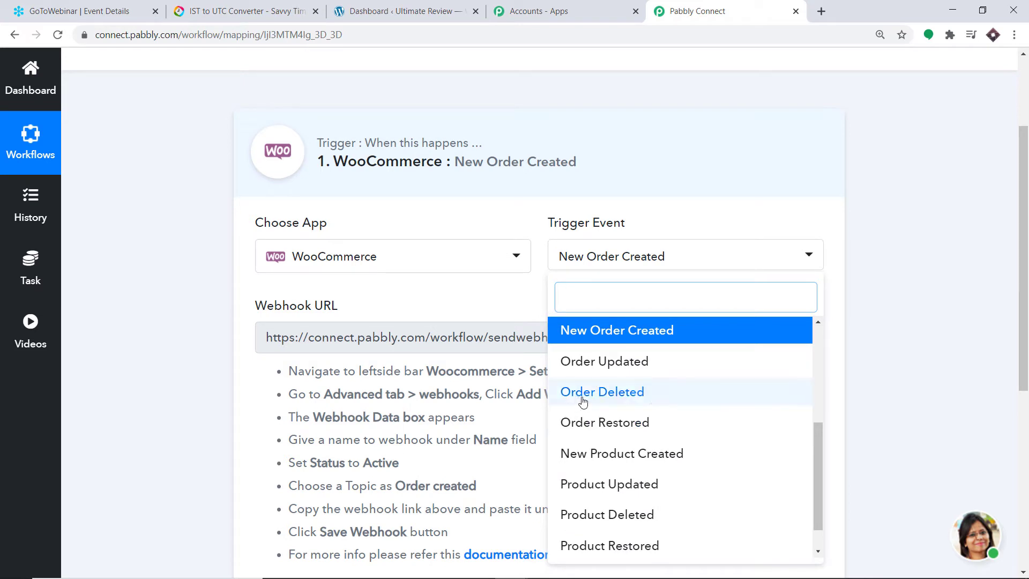
{"action": "scroll", "coordinate": [663, 426], "scroll_direction": "down", "scroll_amount": 1}
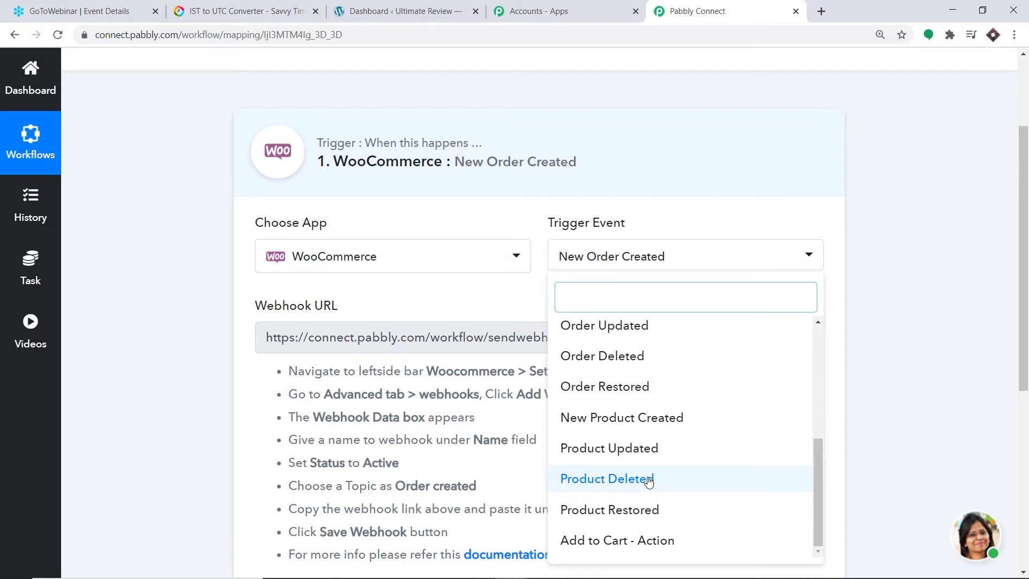
{"action": "left_click", "coordinate": [501, 300]}
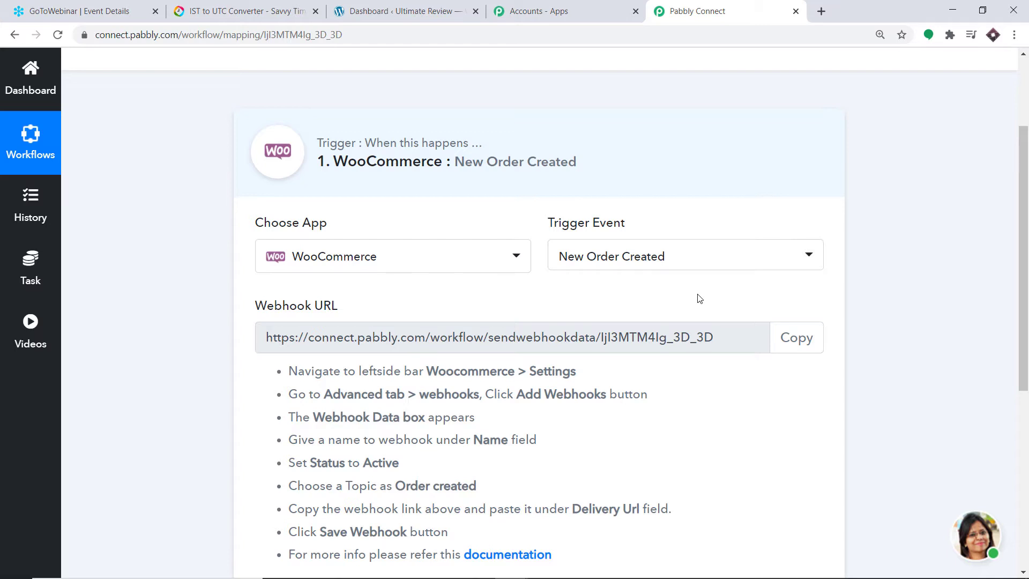
- Switch to the WordPress admin and start adding a webhook in WooCommerce's advanced settings
{"action": "left_click", "coordinate": [416, 4]}
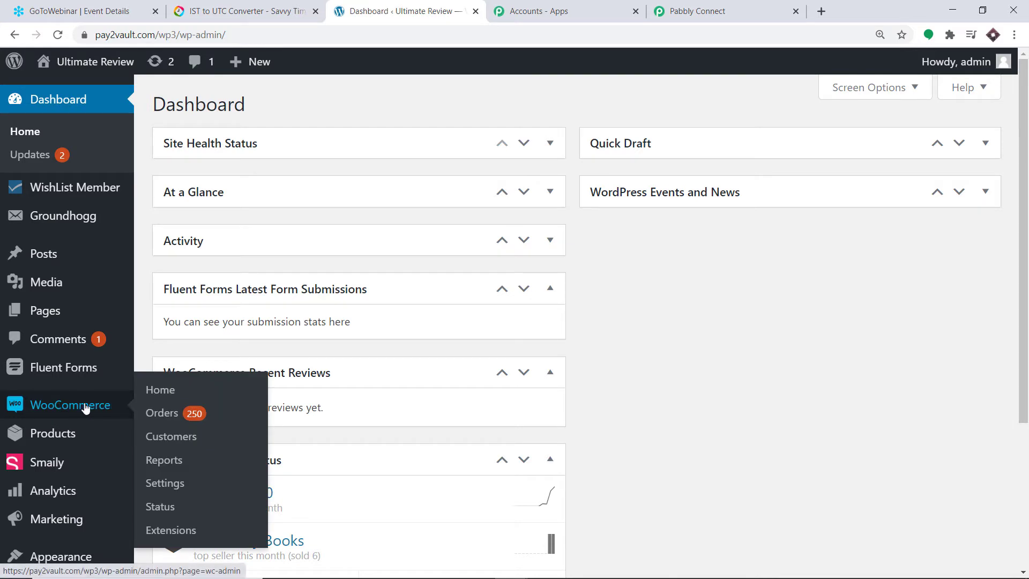
{"action": "left_click", "coordinate": [68, 409]}
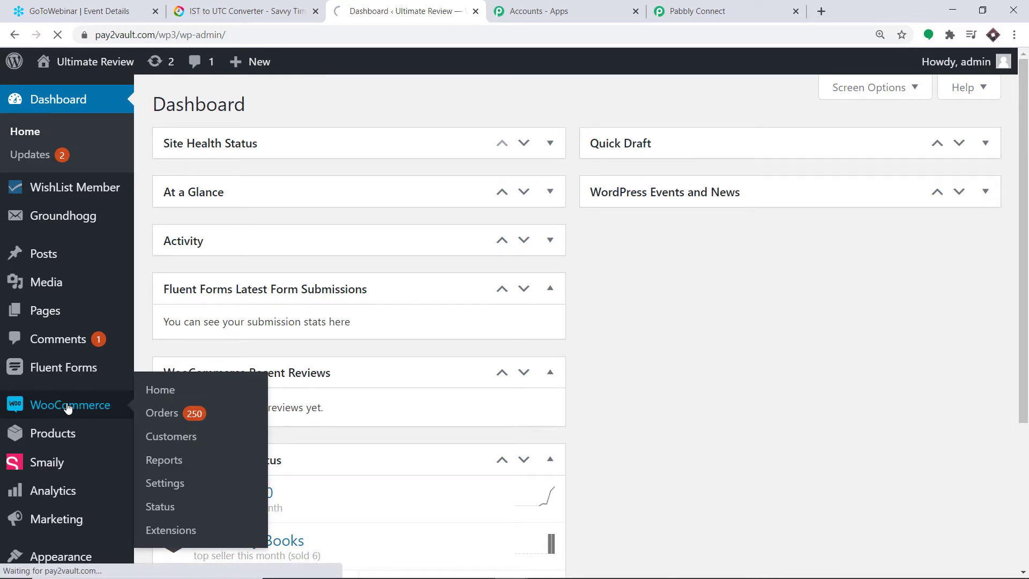
{"action": "scroll", "coordinate": [55, 360], "scroll_direction": "down", "scroll_amount": 2}
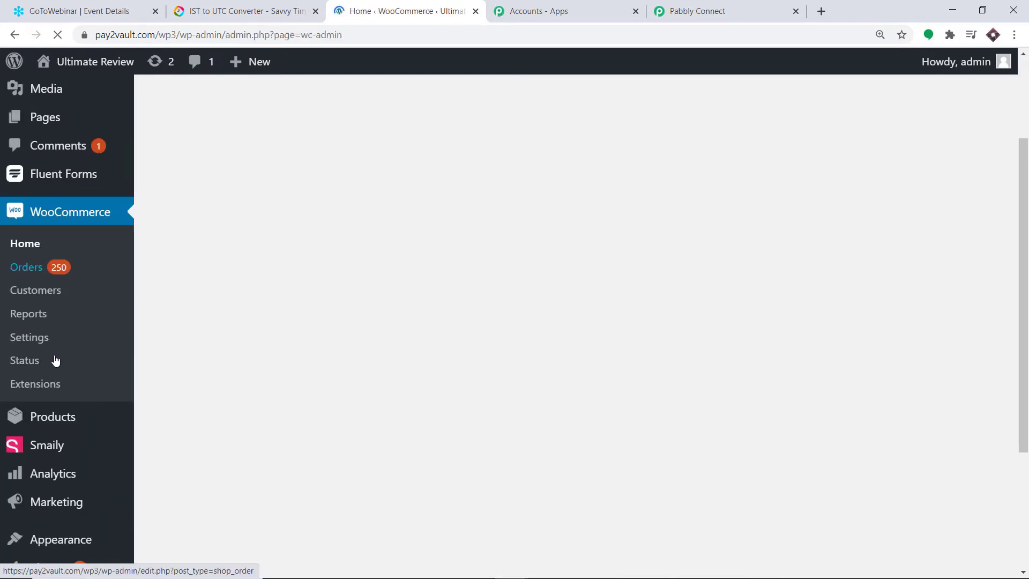
{"action": "scroll", "coordinate": [38, 450], "scroll_direction": "down", "scroll_amount": 2}
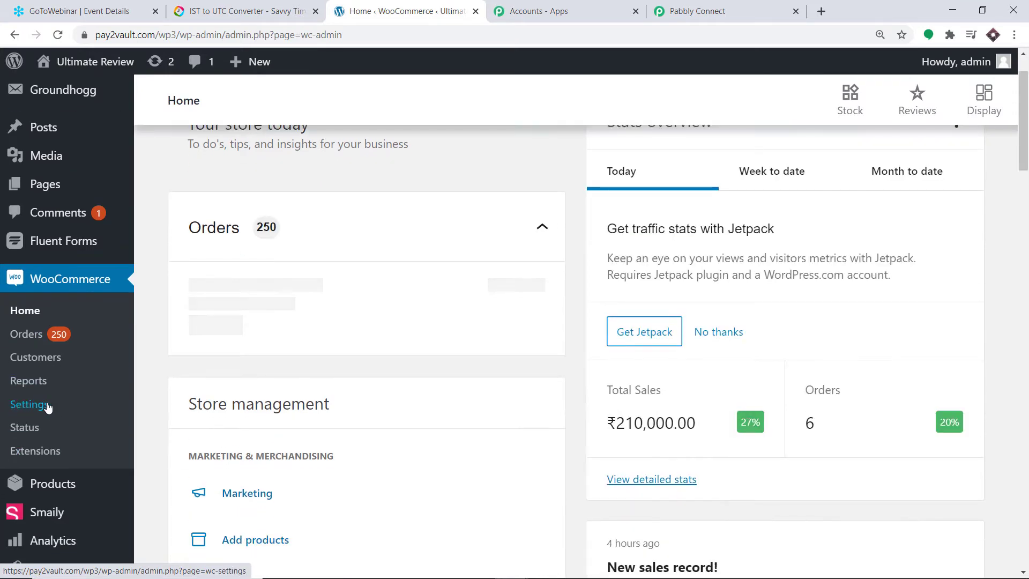
{"action": "left_click", "coordinate": [32, 407]}
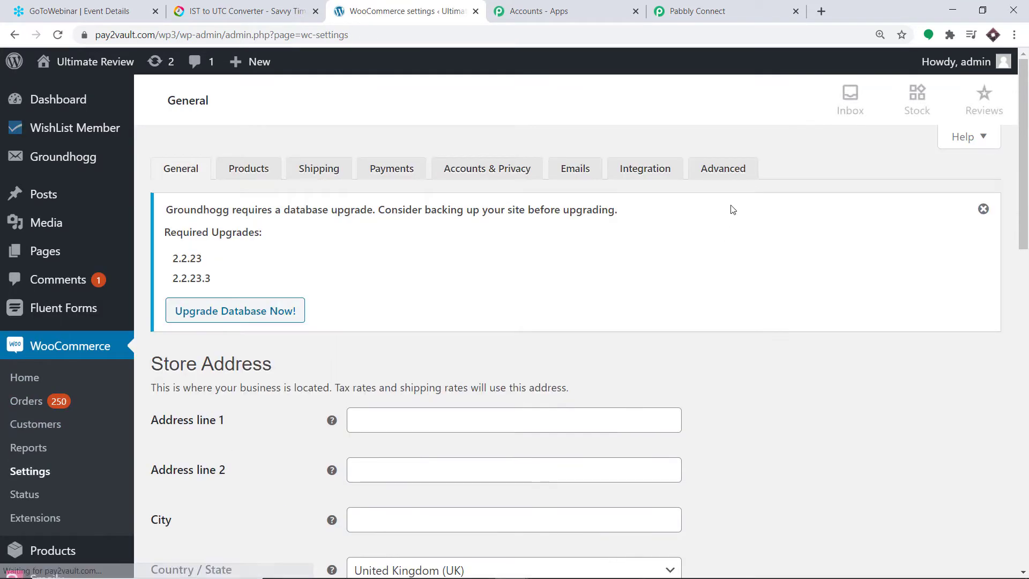
{"action": "left_click", "coordinate": [718, 175]}
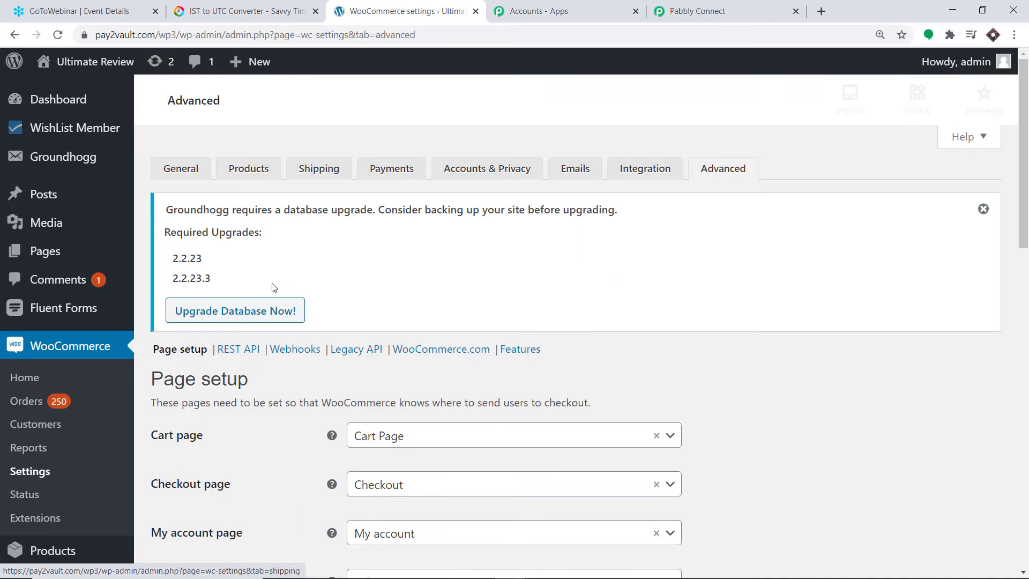
{"action": "left_click", "coordinate": [289, 350]}
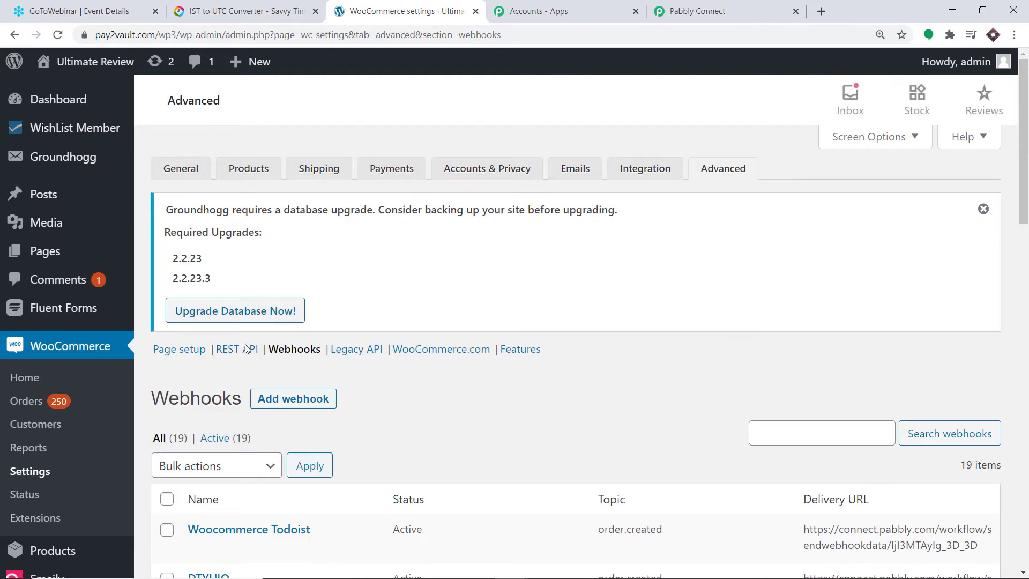
{"action": "left_click", "coordinate": [326, 403]}
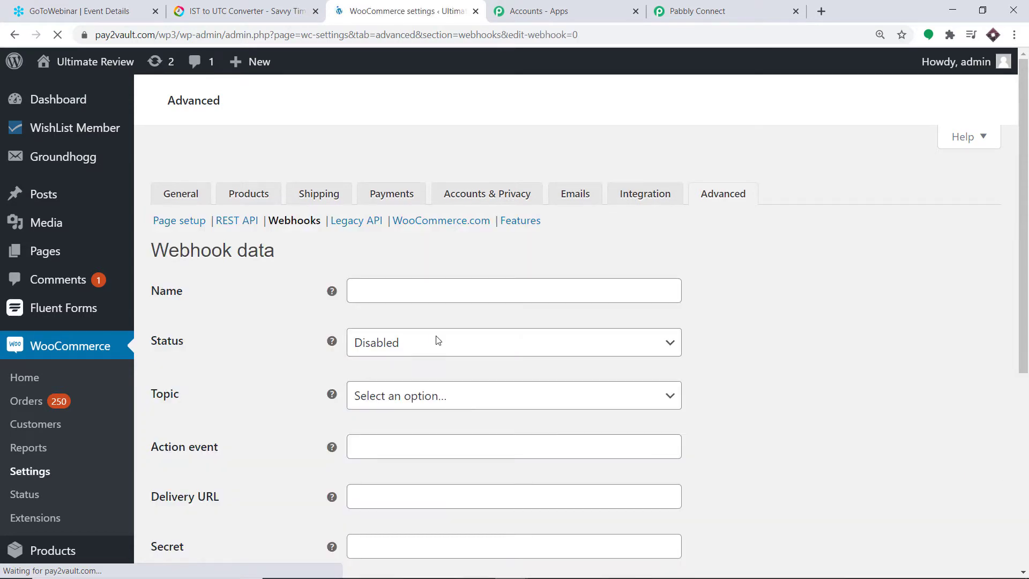
- Name the new webhook WooCommerce GoToWebinar
{"action": "scroll", "coordinate": [574, 292], "scroll_direction": "down", "scroll_amount": 3}
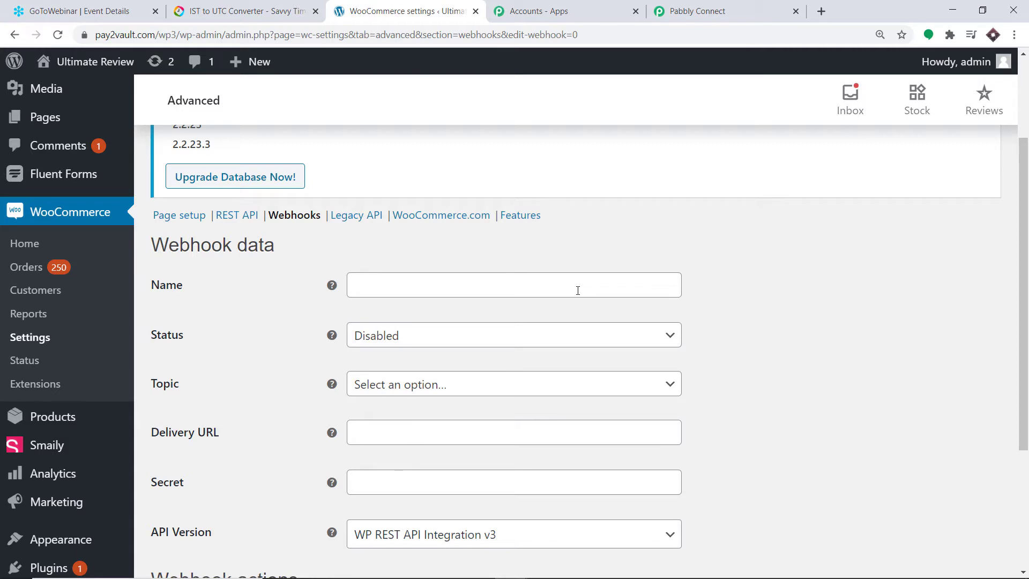
{"action": "left_click", "coordinate": [578, 290]}
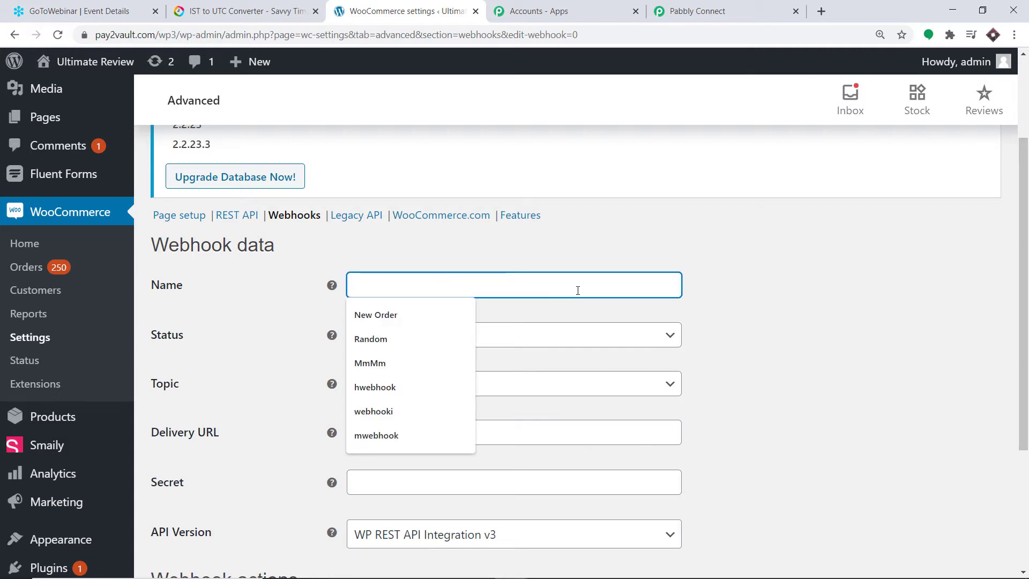
{"action": "type", "text": "WooCommer"}
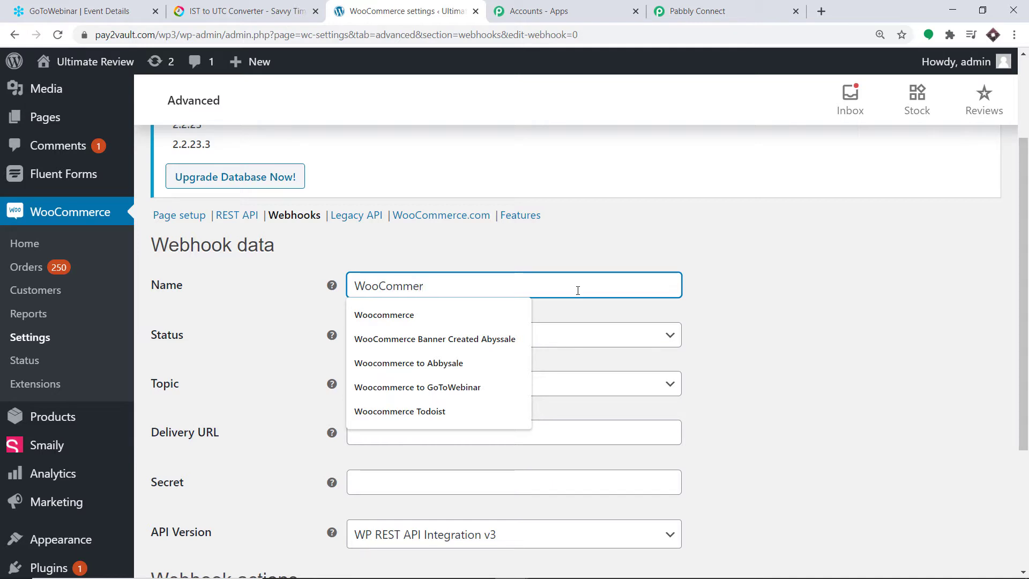
{"action": "type", "text": "ce"}
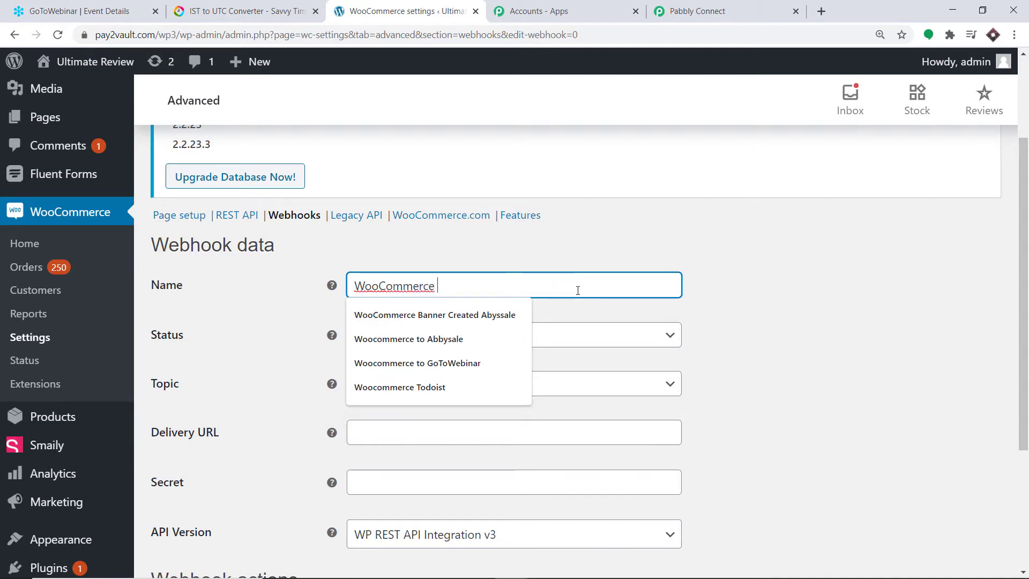
{"action": "type", "text": "GoToWebinar"}
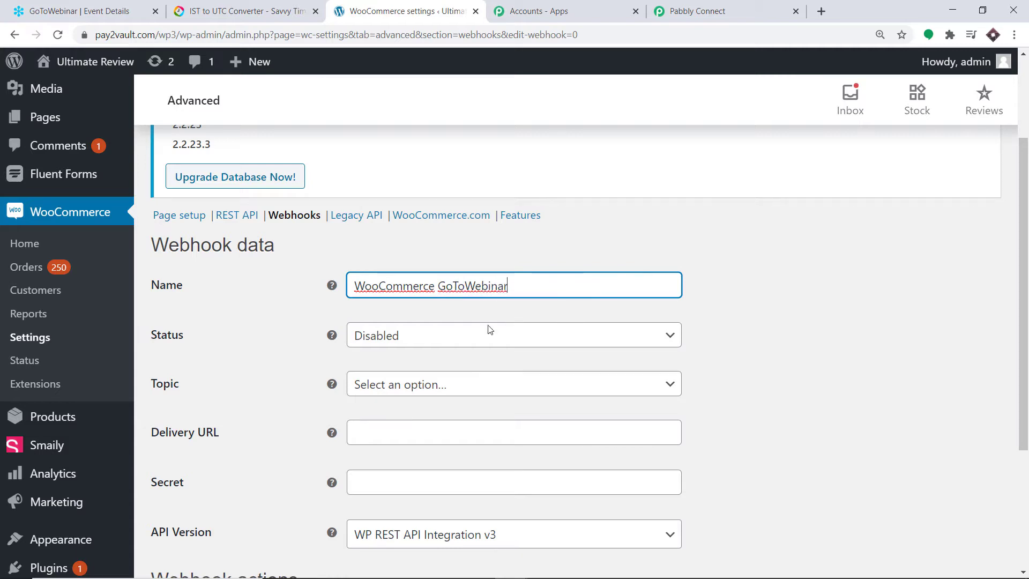
- Set the webhook's status to Active and its topic to Order created
{"action": "left_click", "coordinate": [426, 343]}
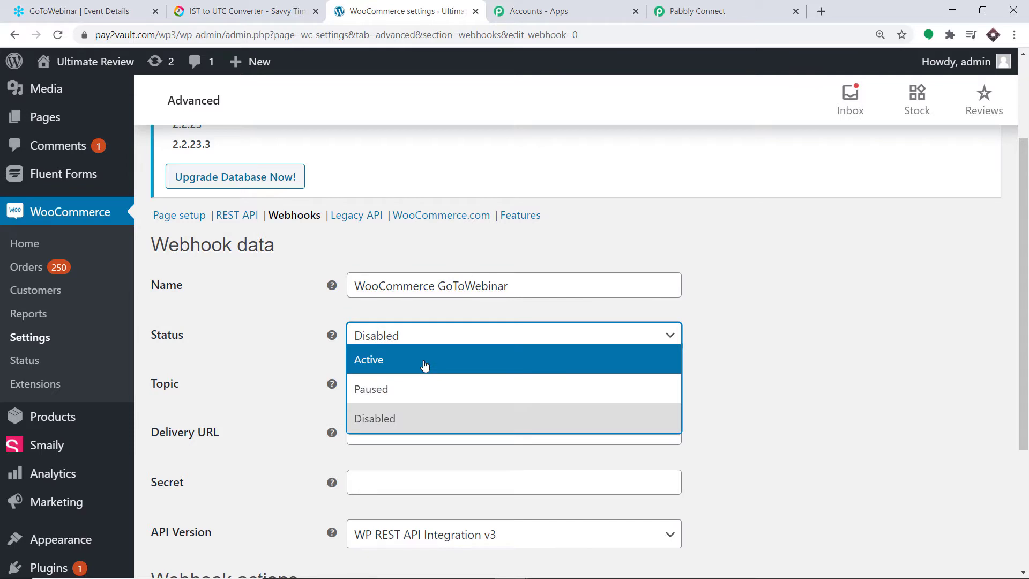
{"action": "left_click", "coordinate": [425, 365]}
{"action": "scroll", "coordinate": [424, 362], "scroll_direction": "down", "scroll_amount": 1}
{"action": "left_click", "coordinate": [453, 317]}
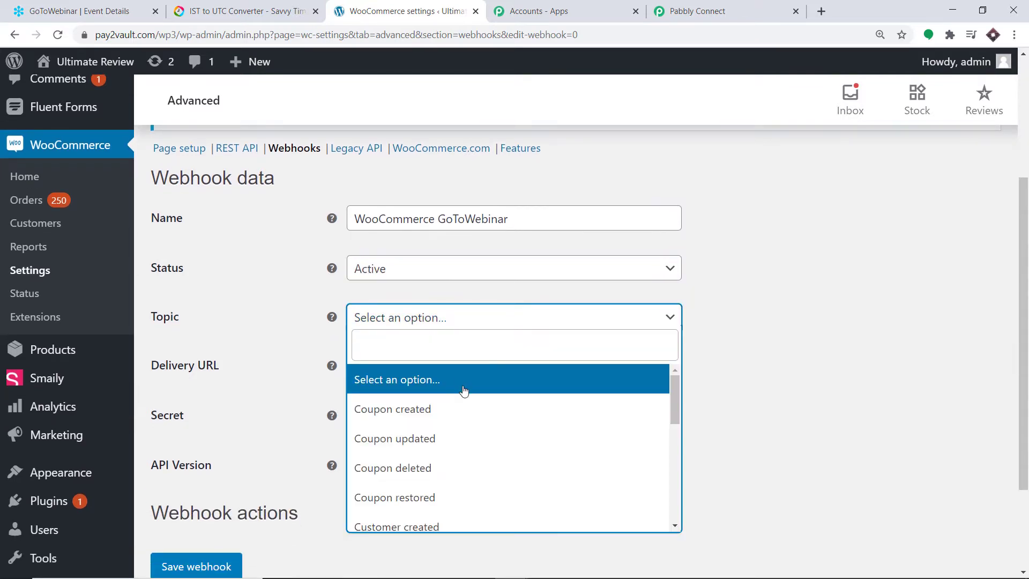
{"action": "scroll", "coordinate": [467, 402], "scroll_direction": "down", "scroll_amount": 6}
{"action": "scroll", "coordinate": [472, 421], "scroll_direction": "up", "scroll_amount": 1}
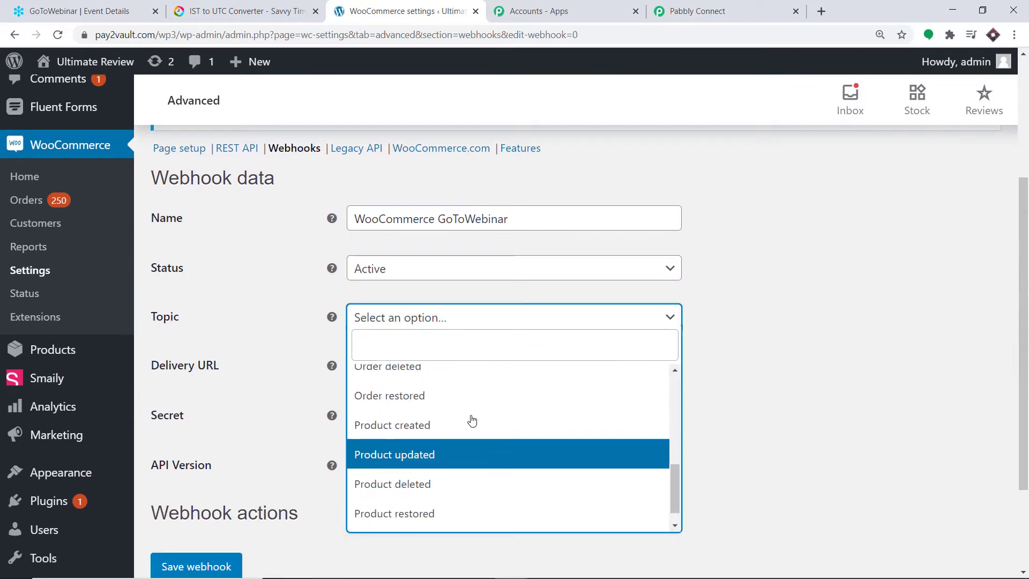
{"action": "scroll", "coordinate": [471, 421], "scroll_direction": "up", "scroll_amount": 1}
{"action": "scroll", "coordinate": [437, 413], "scroll_direction": "up", "scroll_amount": 2}
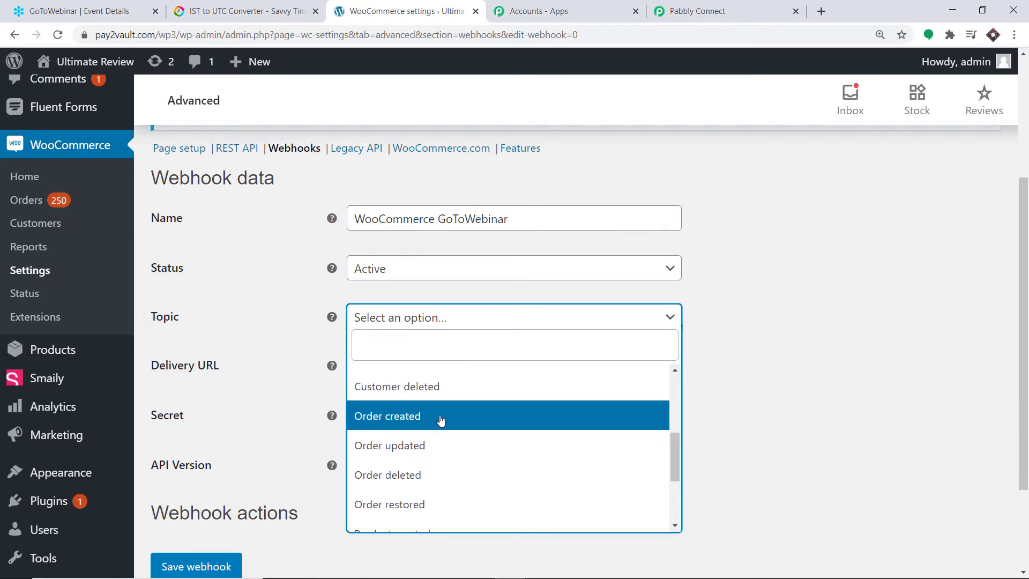
{"action": "left_click", "coordinate": [441, 420]}
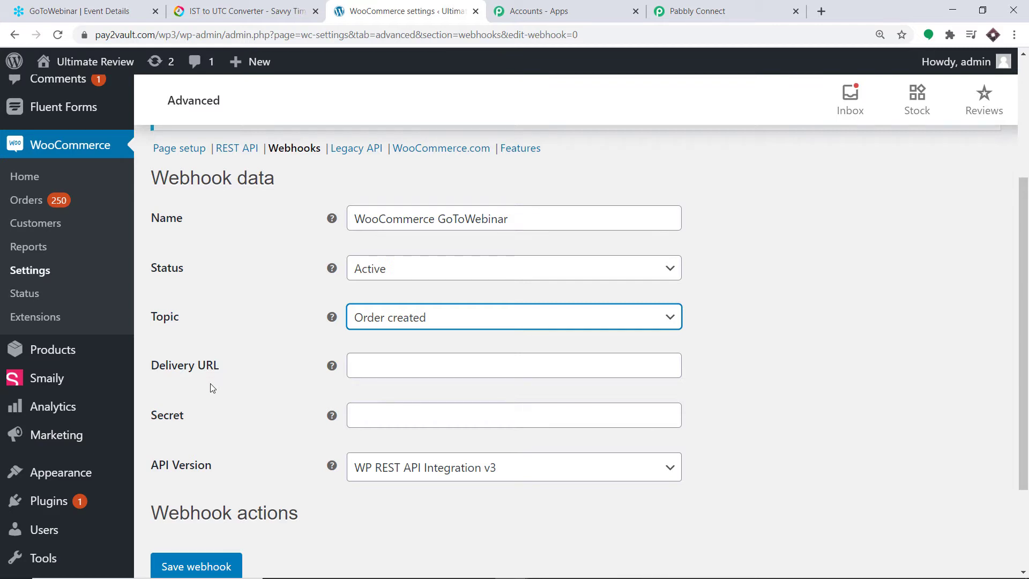
- Copy the webhook URL from the Pabbly Connect trigger and paste it as the WooCommerce webhook's delivery URL
{"action": "left_click", "coordinate": [672, 6]}
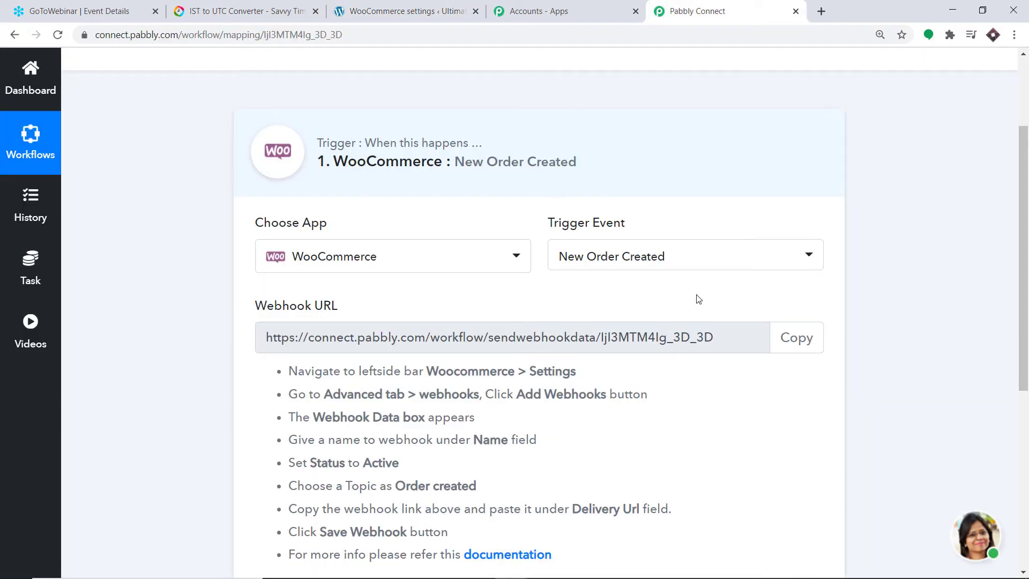
{"action": "left_click", "coordinate": [797, 337]}
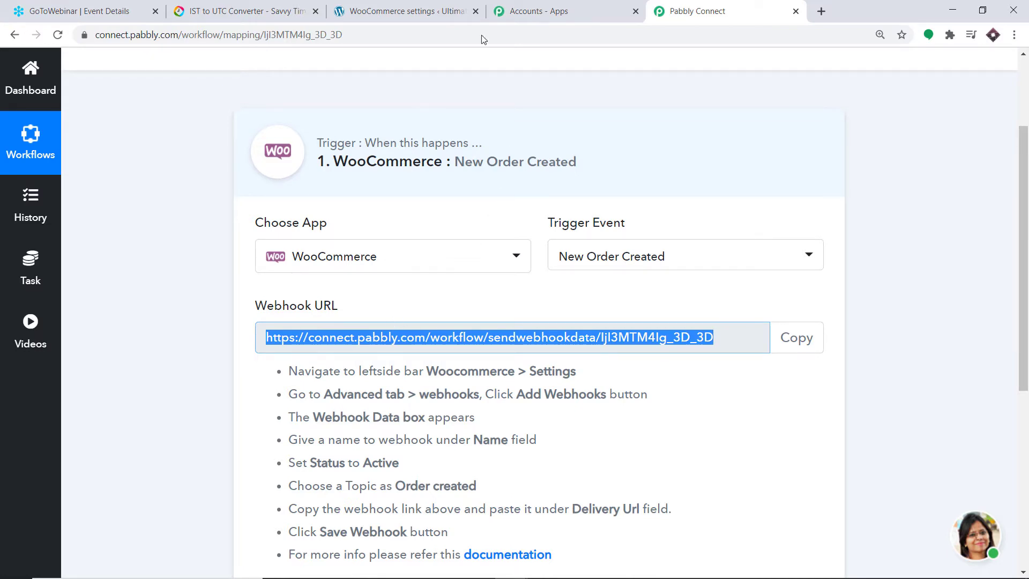
{"action": "left_click", "coordinate": [434, 7]}
{"action": "left_click", "coordinate": [388, 360]}
{"action": "right_click", "coordinate": [388, 359]}
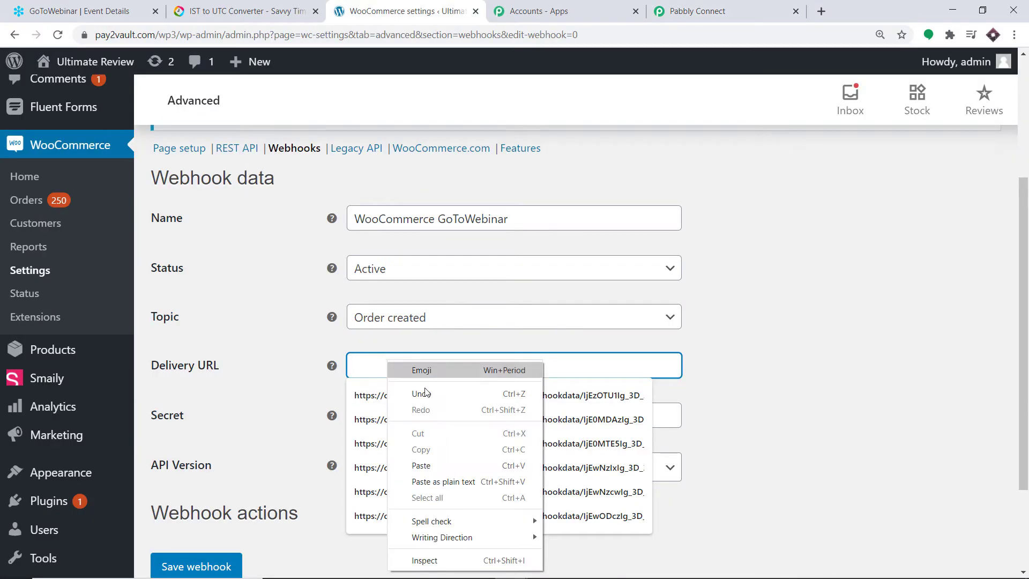
{"action": "left_click", "coordinate": [438, 458]}
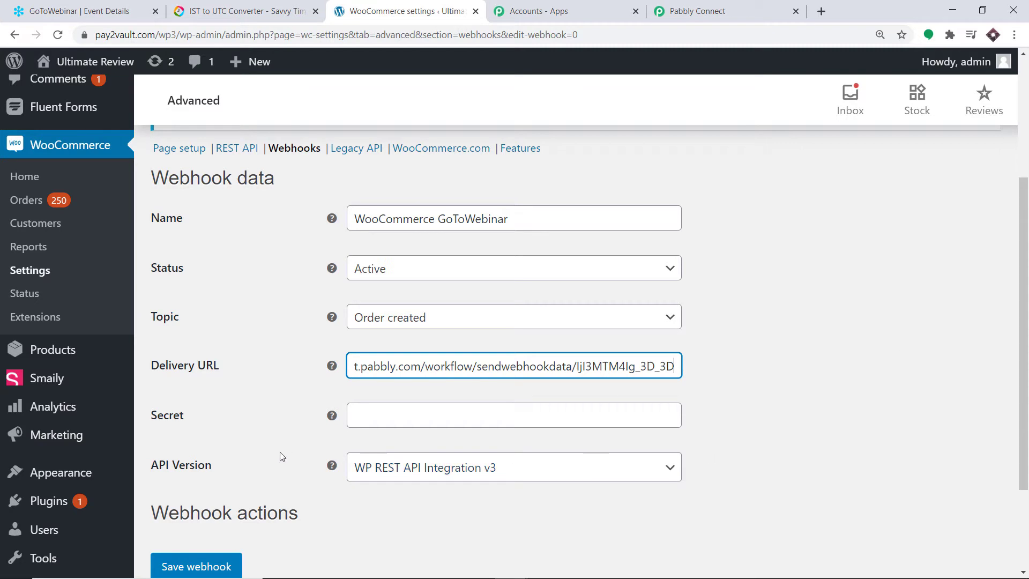
- Save the WooCommerce webhook and look over its saved settings
{"action": "scroll", "coordinate": [645, 394], "scroll_direction": "down", "scroll_amount": 3}
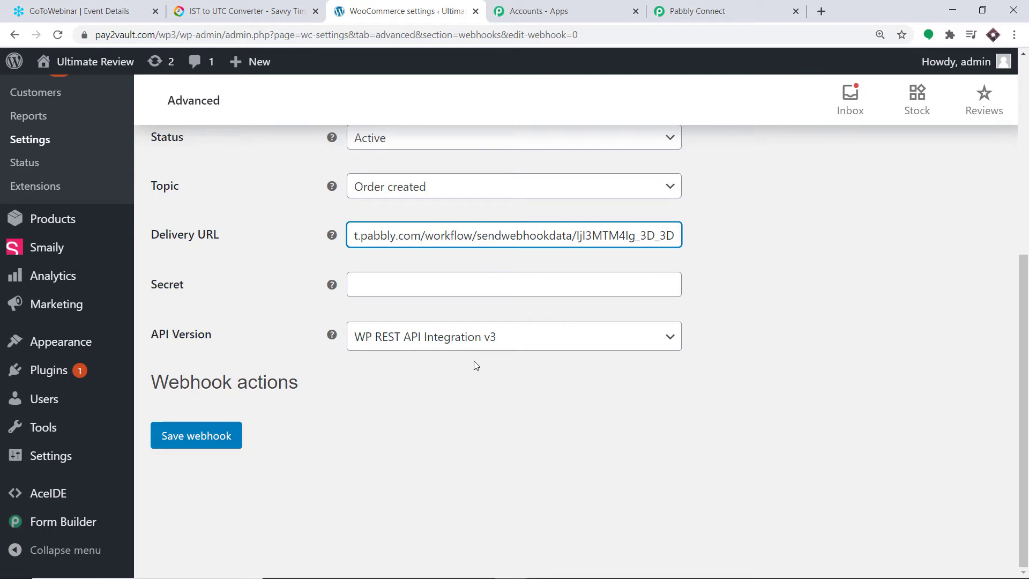
{"action": "left_click", "coordinate": [216, 436]}
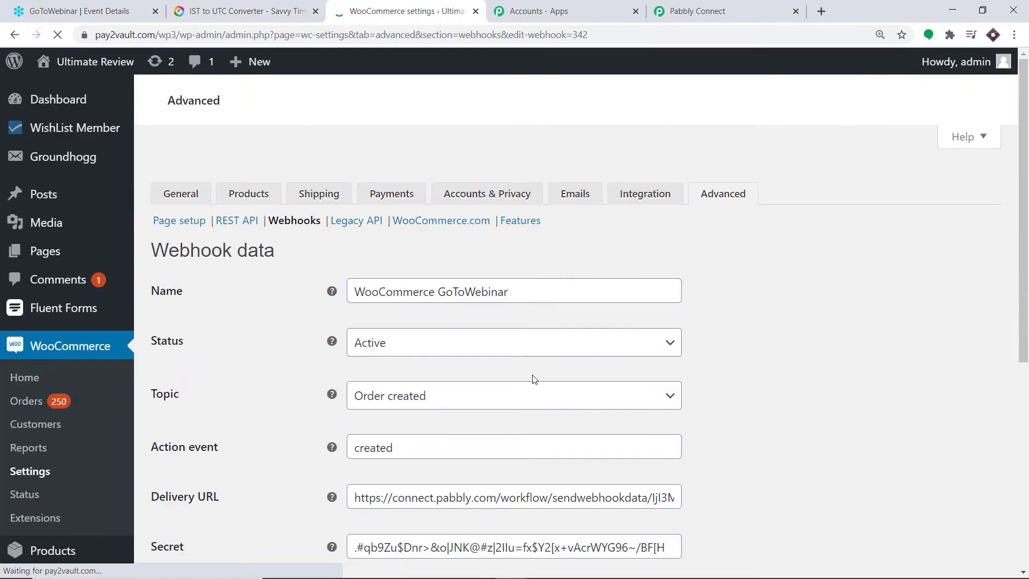
{"action": "scroll", "coordinate": [515, 356], "scroll_direction": "down", "scroll_amount": 7}
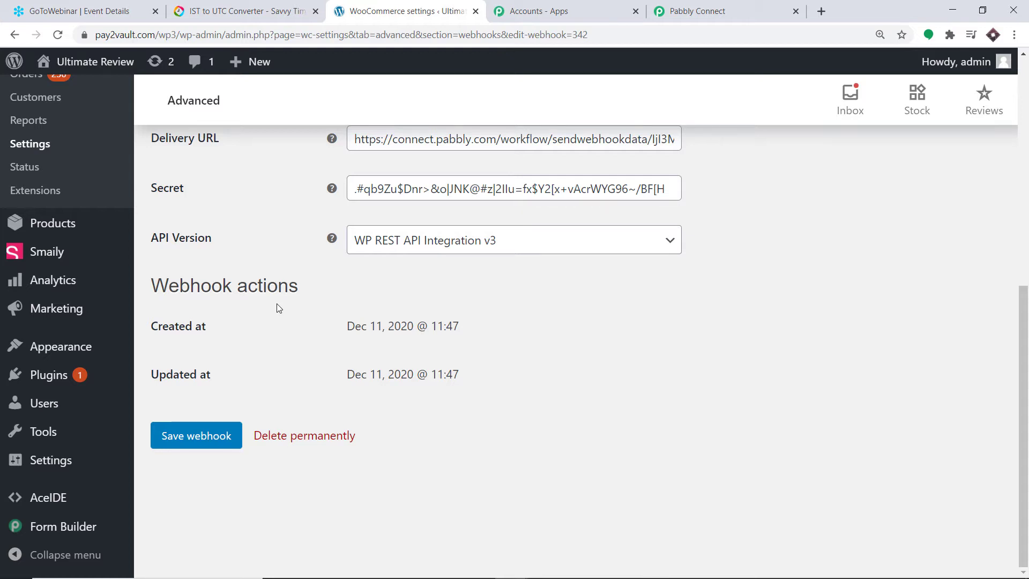
- Switch back to the Pabbly Connect workflow and start capturing the webhook response for the WooCommerce trigger
{"action": "left_click", "coordinate": [721, 11]}
{"action": "scroll", "coordinate": [696, 115], "scroll_direction": "down", "scroll_amount": 6}
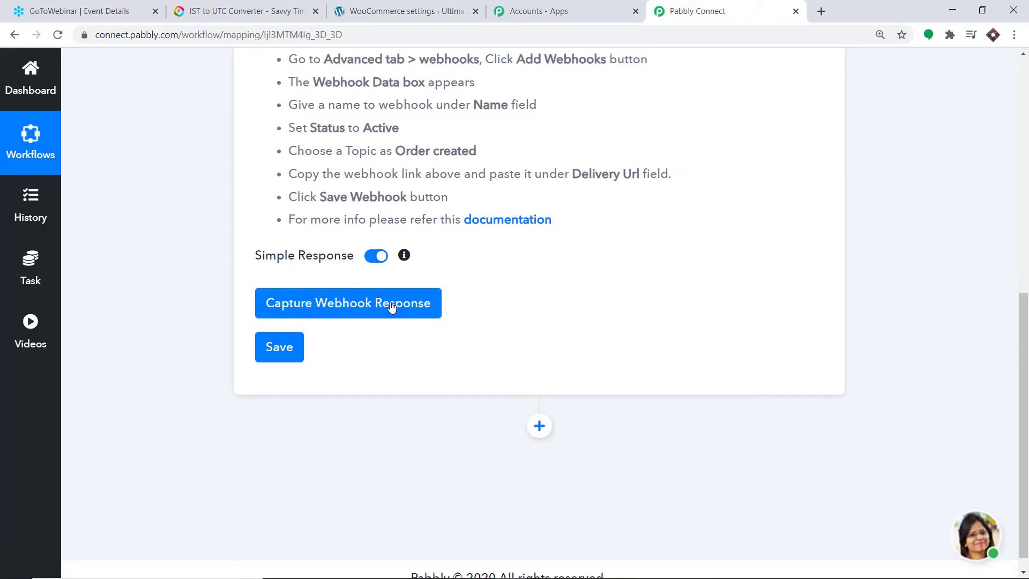
{"action": "left_click", "coordinate": [392, 305]}
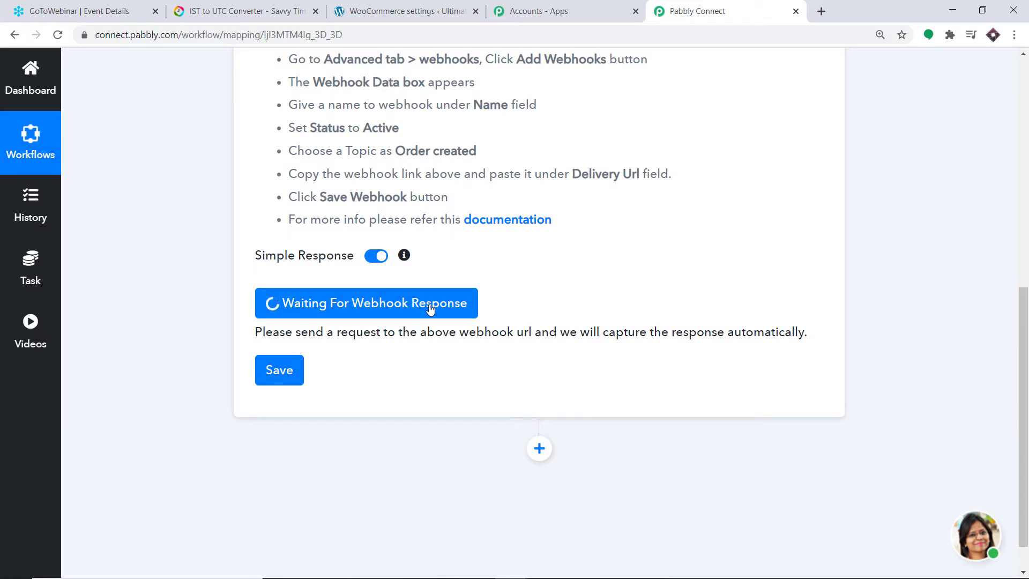
- Return to the WordPress admin and view the Chemistry Books product's store page from the full product list
{"action": "left_click", "coordinate": [388, 7]}
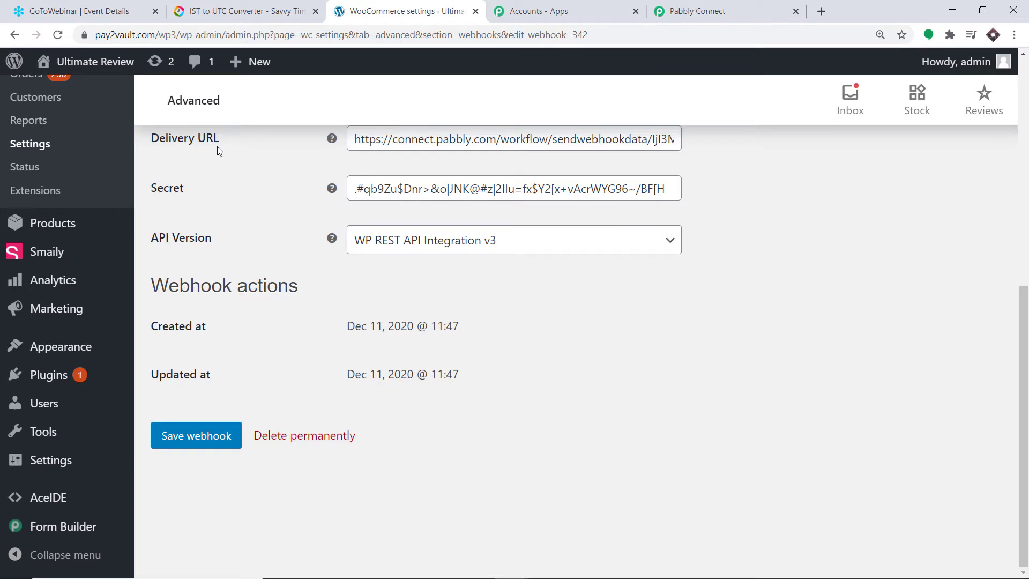
{"action": "mouse_move", "coordinate": [112, 237]}
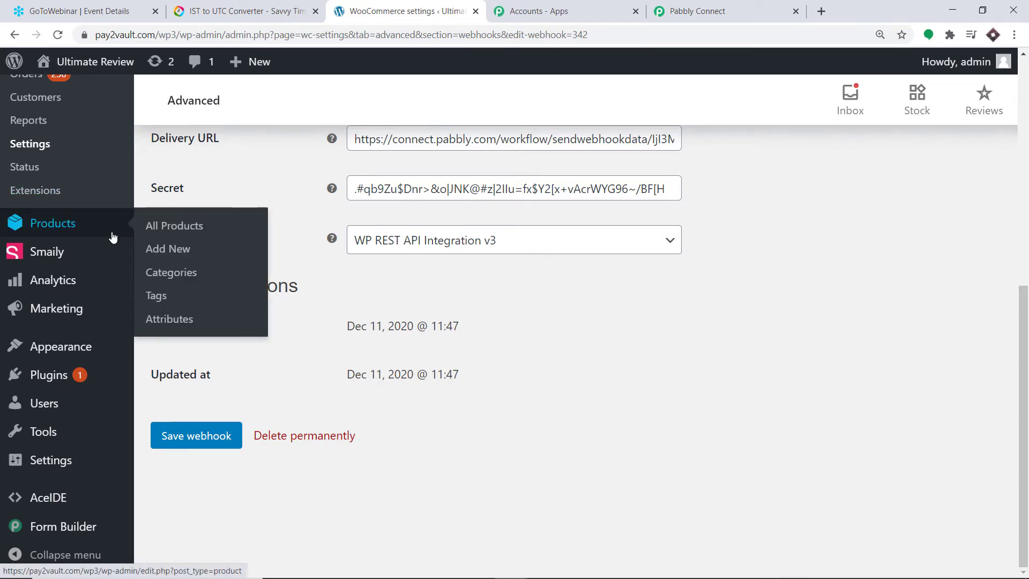
{"action": "left_click", "coordinate": [171, 229]}
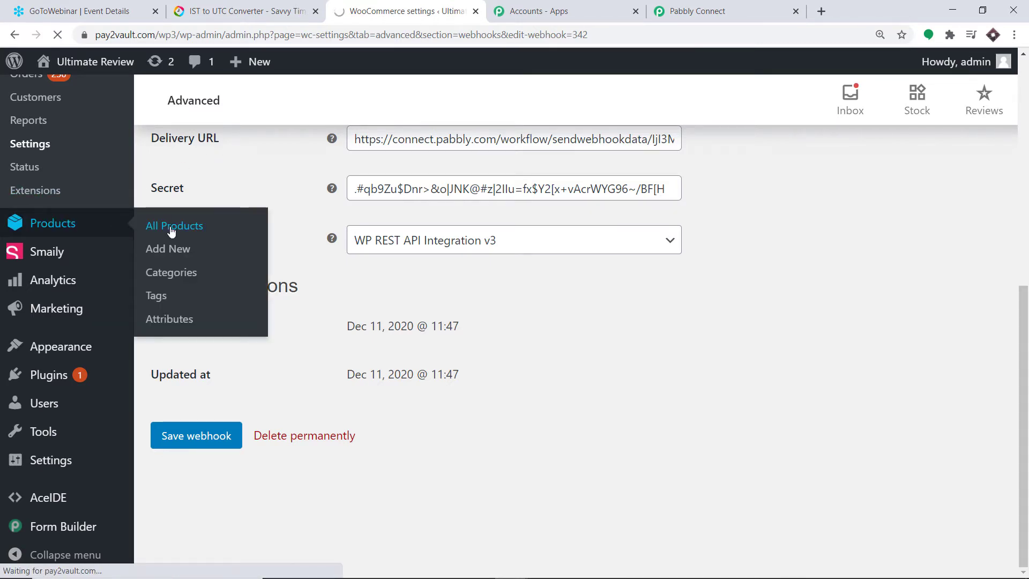
{"action": "scroll", "coordinate": [380, 213], "scroll_direction": "down", "scroll_amount": 1}
{"action": "scroll", "coordinate": [380, 214], "scroll_direction": "down", "scroll_amount": 3}
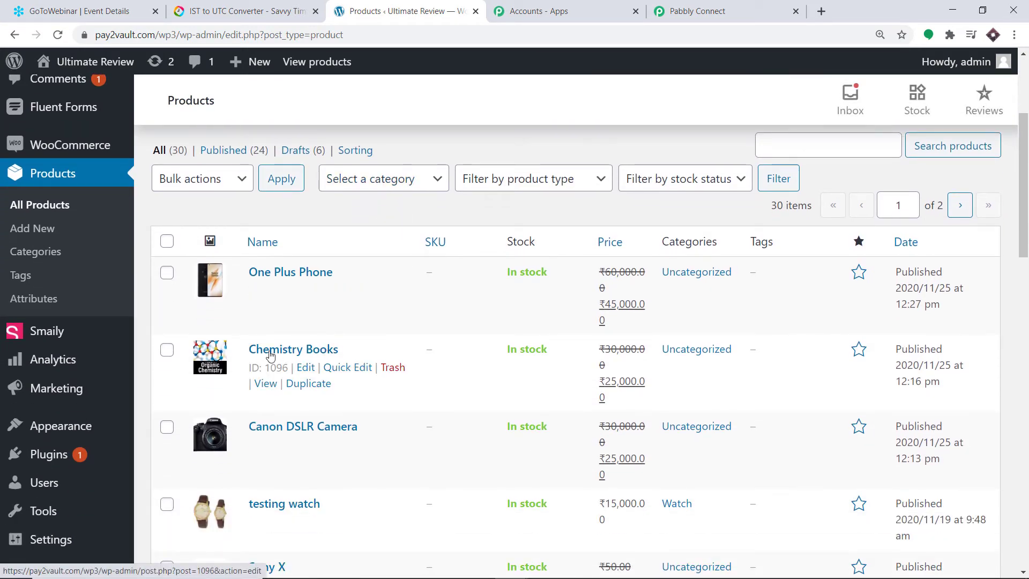
{"action": "left_click", "coordinate": [260, 384]}
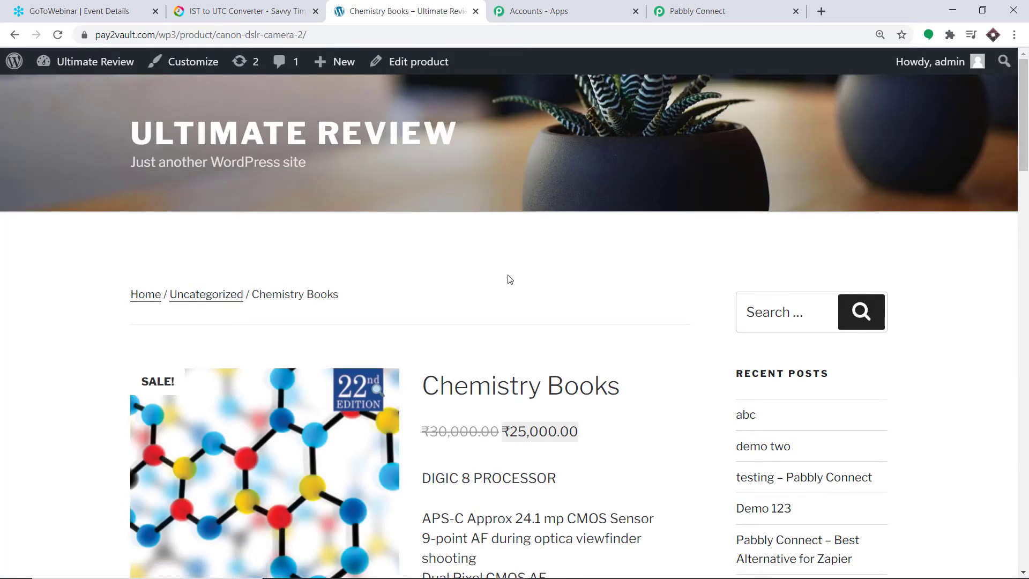
- Add one Chemistry Books item to the cart and proceed to checkout
{"action": "scroll", "coordinate": [509, 278], "scroll_direction": "down", "scroll_amount": 6}
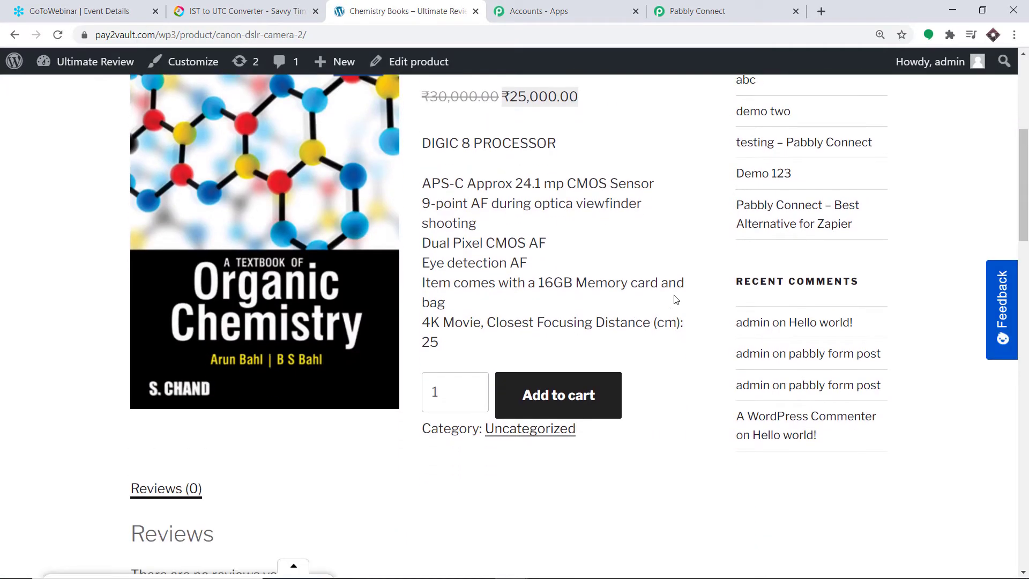
{"action": "left_click", "coordinate": [569, 398]}
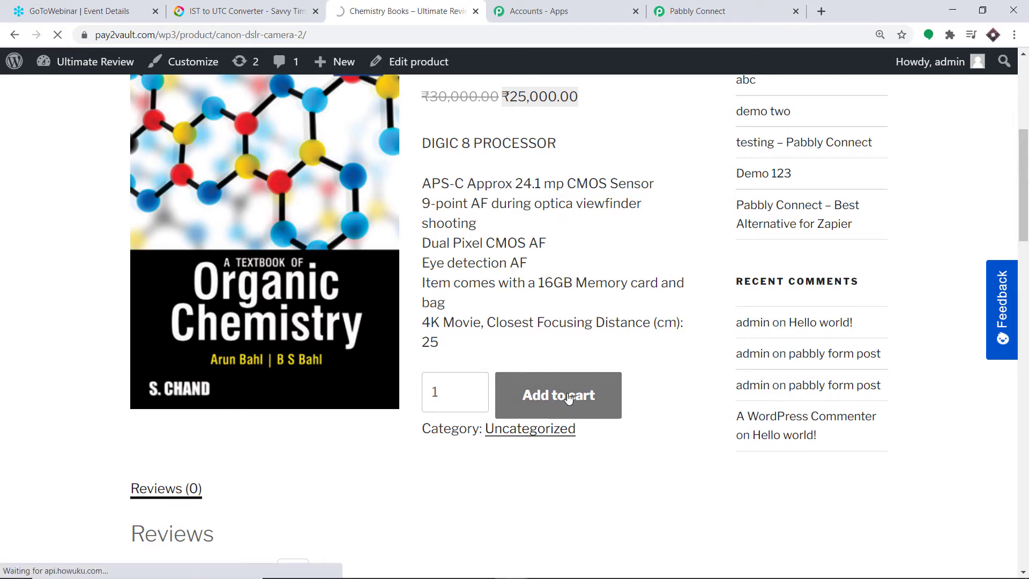
{"action": "scroll", "coordinate": [536, 246], "scroll_direction": "down", "scroll_amount": 5}
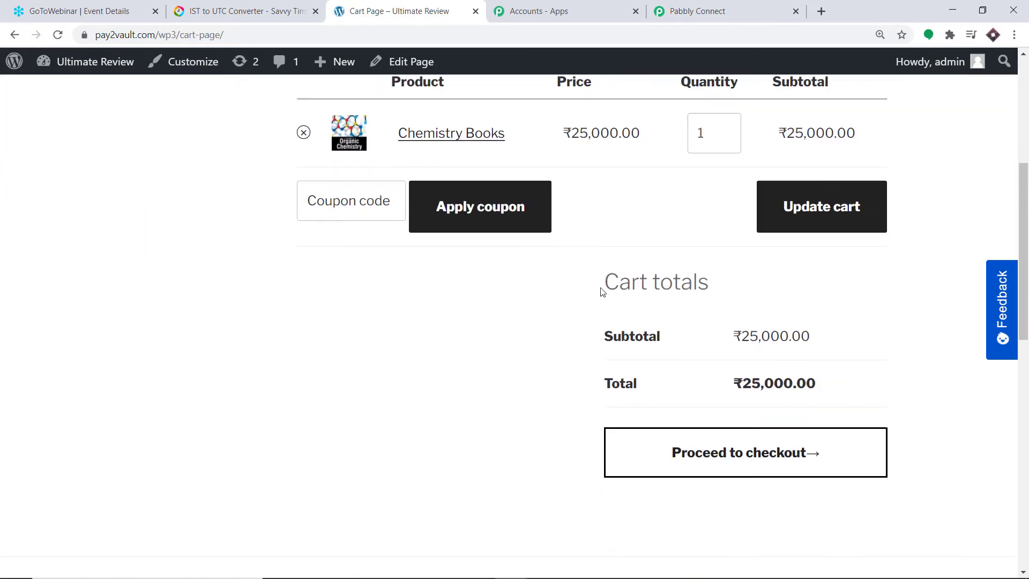
{"action": "scroll", "coordinate": [761, 294], "scroll_direction": "down", "scroll_amount": 2}
{"action": "left_click", "coordinate": [733, 365]}
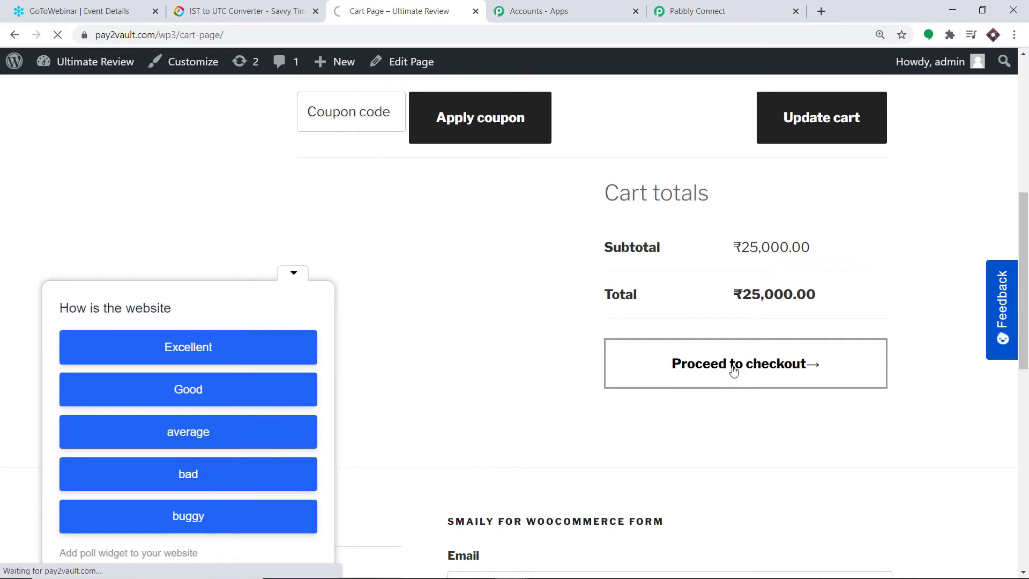
- Check the prefilled billing details and place the test order with Cash on delivery as the payment method
{"action": "scroll", "coordinate": [719, 356], "scroll_direction": "down", "scroll_amount": 2}
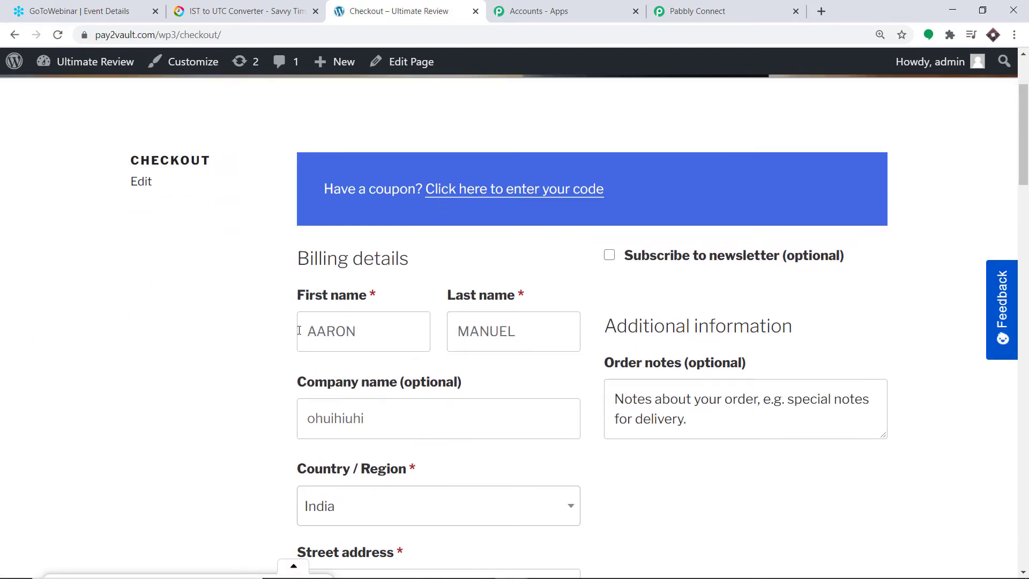
{"action": "scroll", "coordinate": [429, 334], "scroll_direction": "down", "scroll_amount": 1}
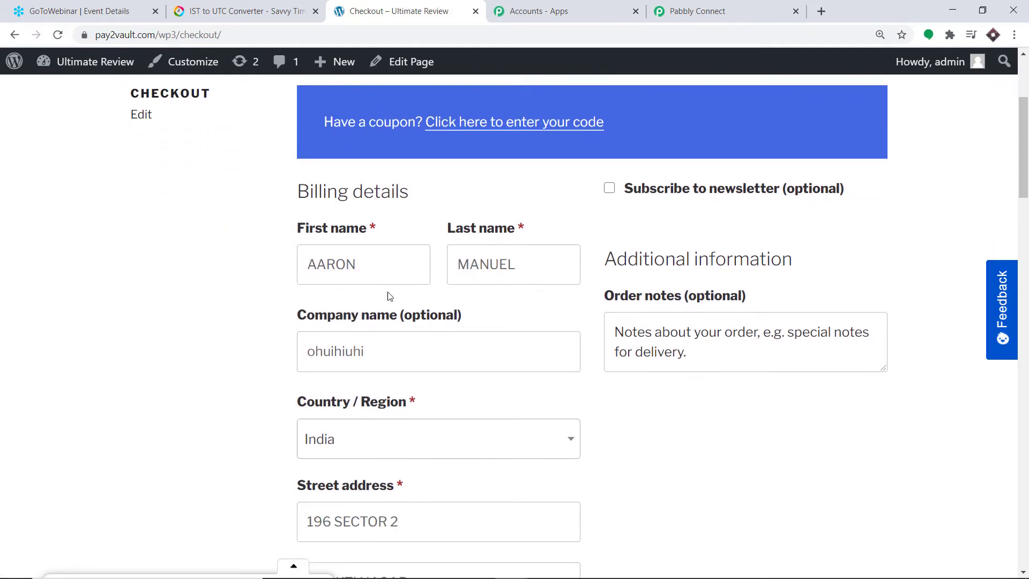
{"action": "scroll", "coordinate": [439, 236], "scroll_direction": "down", "scroll_amount": 2}
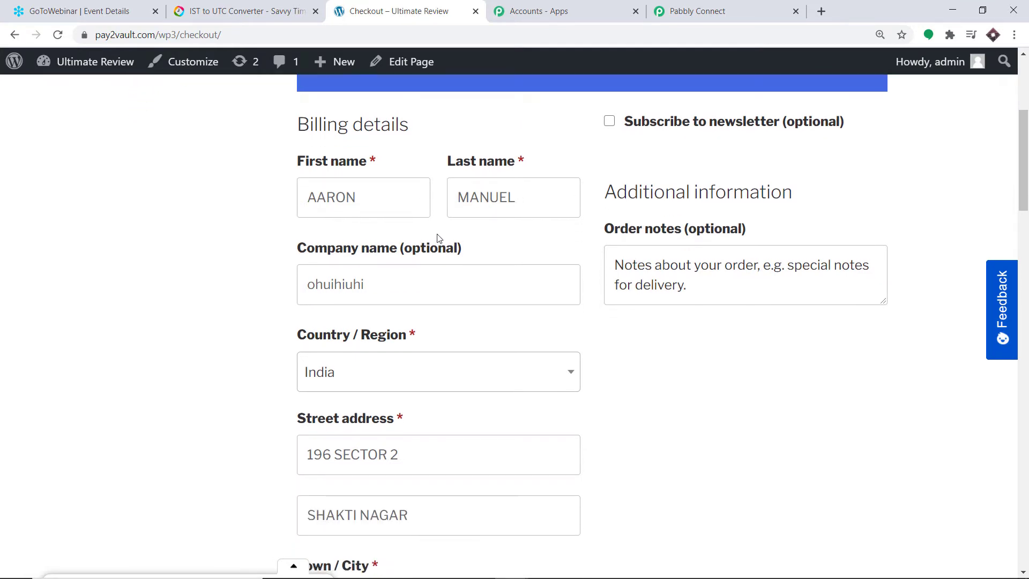
{"action": "scroll", "coordinate": [391, 279], "scroll_direction": "down", "scroll_amount": 1}
{"action": "scroll", "coordinate": [420, 315], "scroll_direction": "down", "scroll_amount": 1}
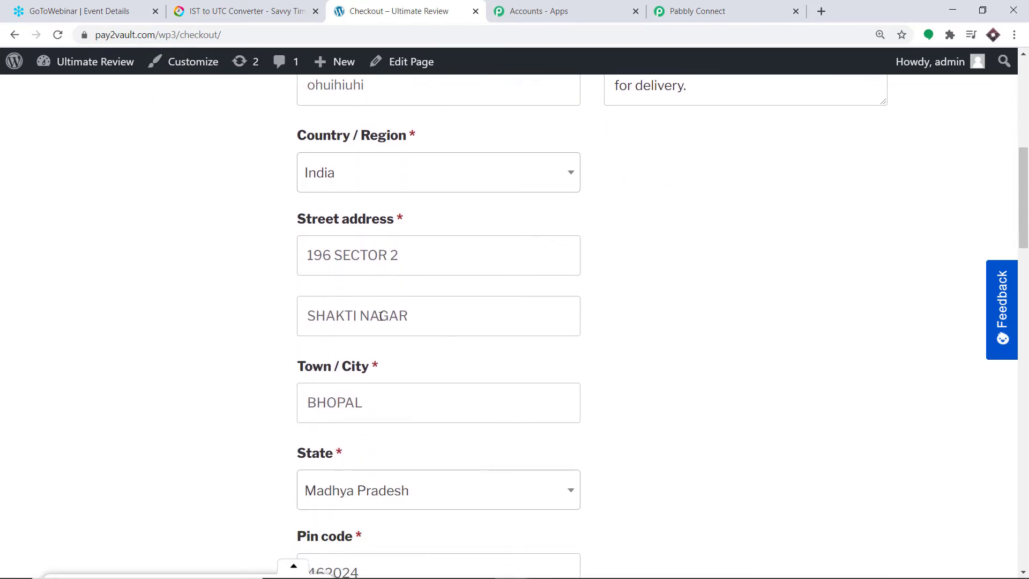
{"action": "scroll", "coordinate": [515, 289], "scroll_direction": "down", "scroll_amount": 1}
{"action": "scroll", "coordinate": [332, 193], "scroll_direction": "up", "scroll_amount": 4}
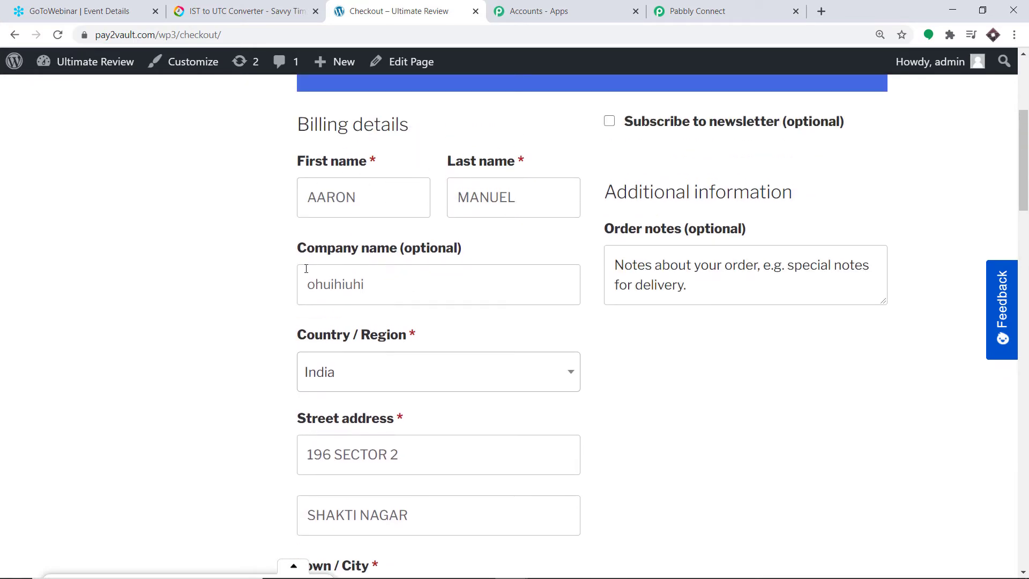
{"action": "scroll", "coordinate": [390, 277], "scroll_direction": "down", "scroll_amount": 1}
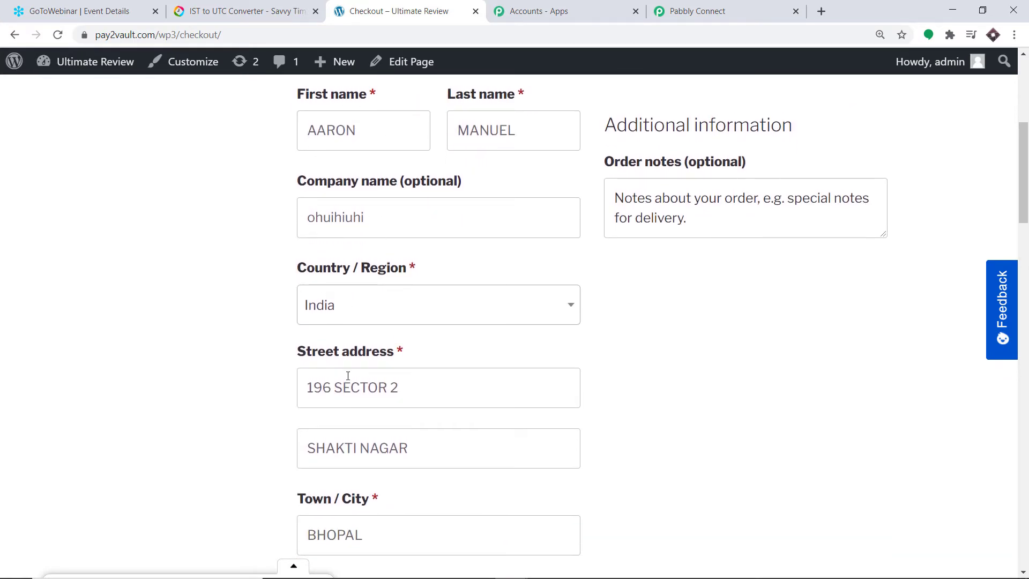
{"action": "scroll", "coordinate": [351, 343], "scroll_direction": "down", "scroll_amount": 2}
{"action": "scroll", "coordinate": [355, 335], "scroll_direction": "down", "scroll_amount": 3}
{"action": "scroll", "coordinate": [407, 379], "scroll_direction": "down", "scroll_amount": 5}
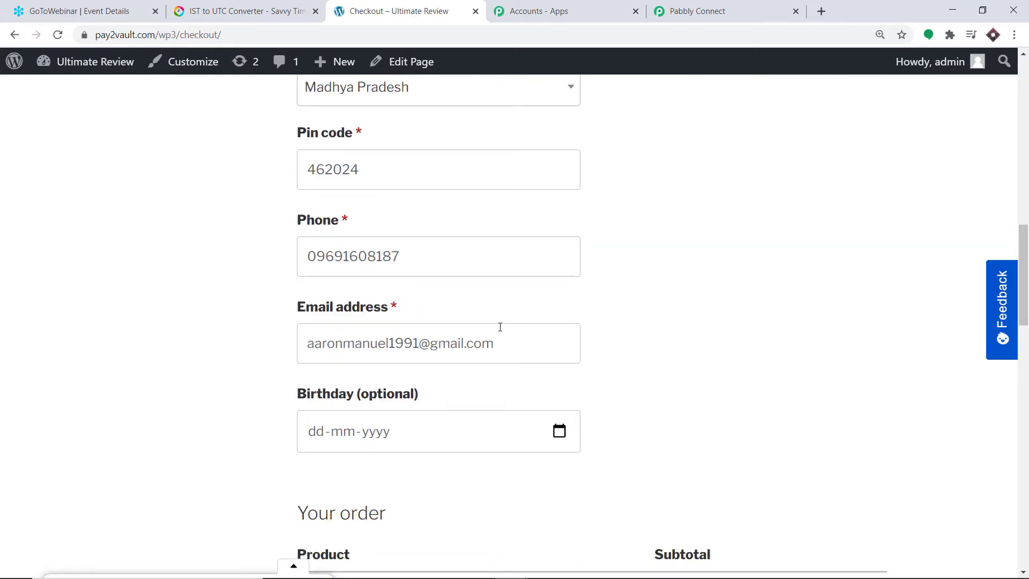
{"action": "scroll", "coordinate": [500, 327], "scroll_direction": "down", "scroll_amount": 10}
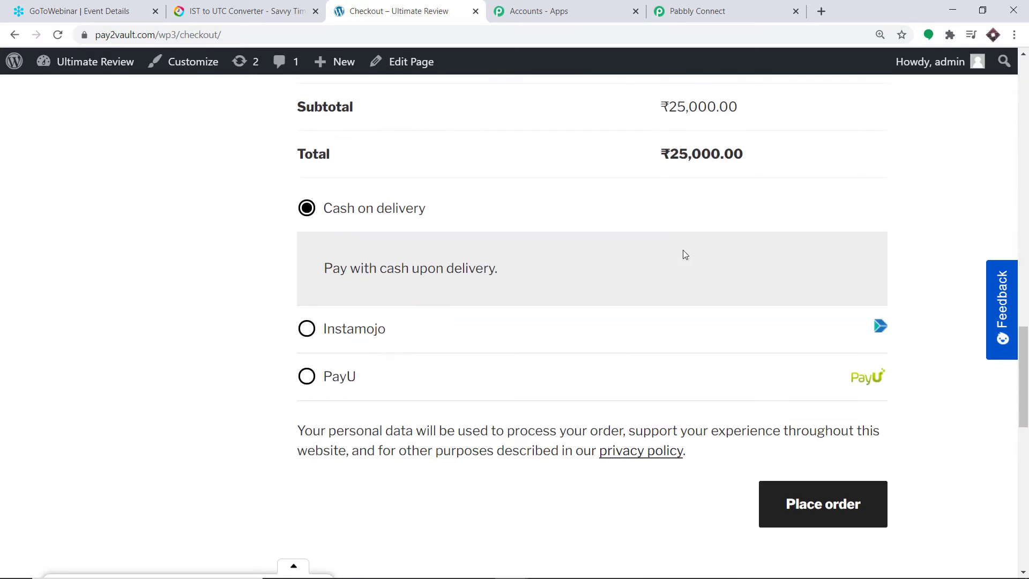
{"action": "left_click", "coordinate": [819, 502]}
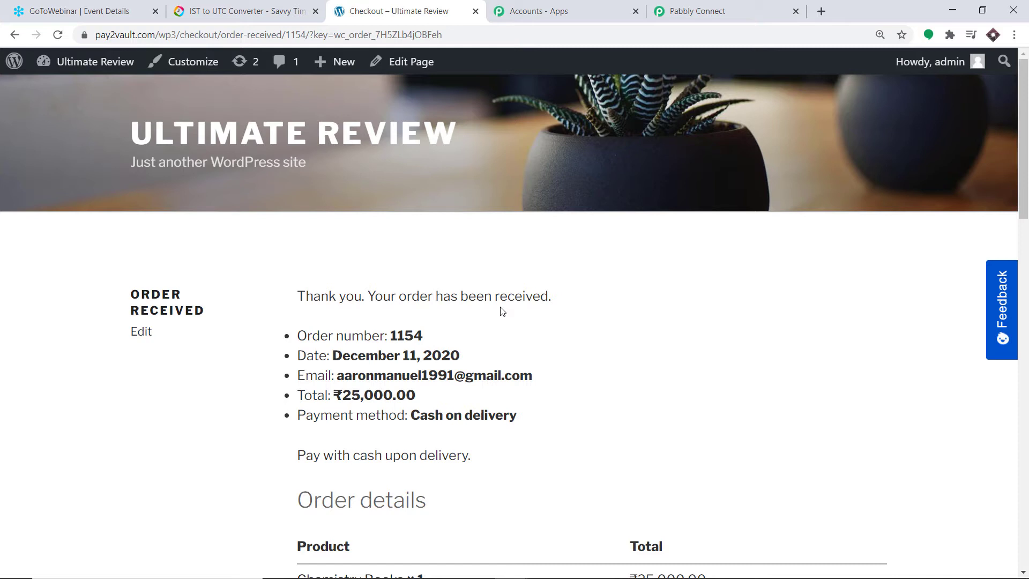
- Switch to the Pabbly Connect workflow and examine the captured webhook response, from the order fields to the billing and shipping details
{"action": "left_click", "coordinate": [726, 8]}
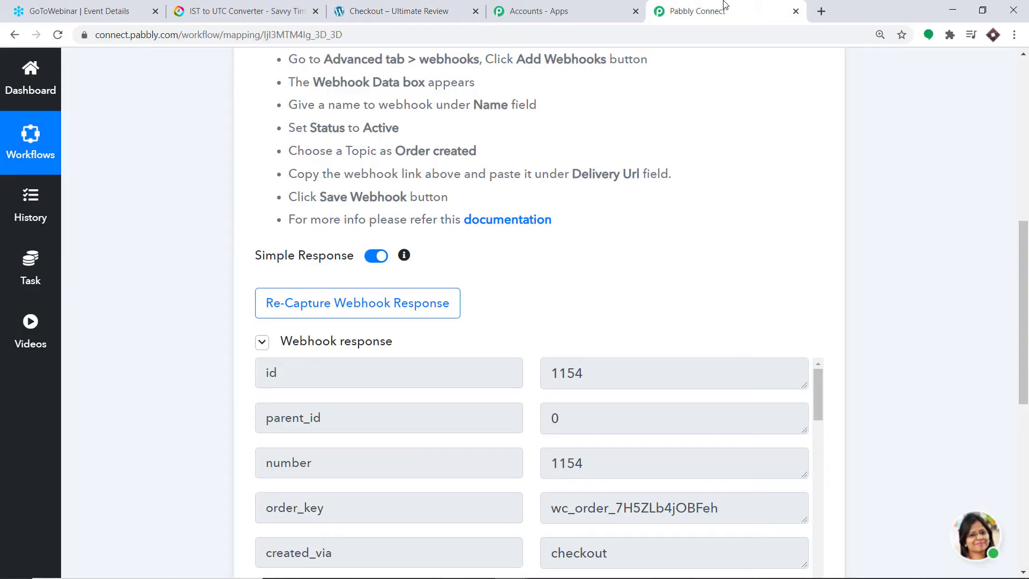
{"action": "scroll", "coordinate": [541, 220], "scroll_direction": "down", "scroll_amount": 3}
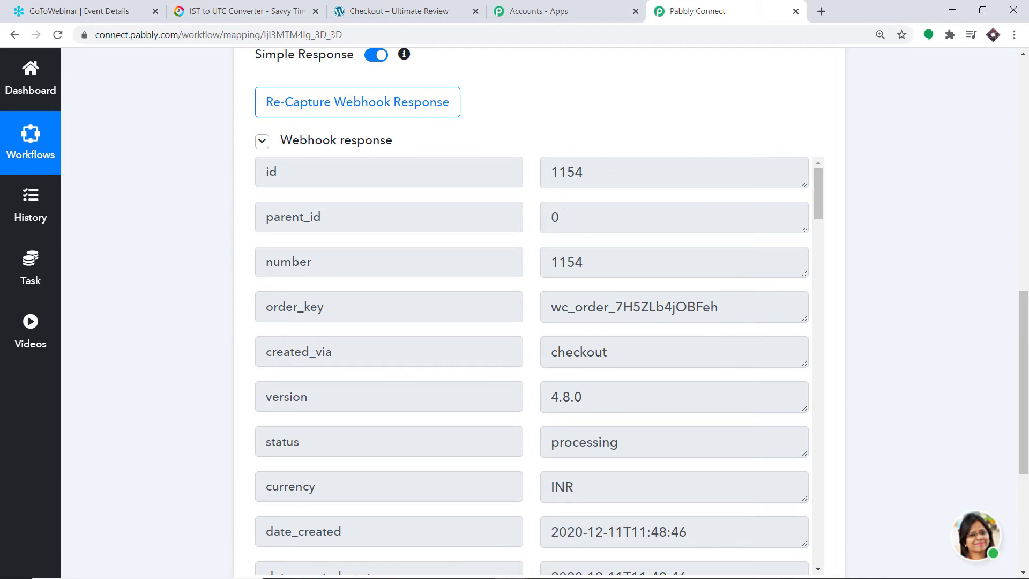
{"action": "scroll", "coordinate": [554, 235], "scroll_direction": "down", "scroll_amount": 1}
{"action": "scroll", "coordinate": [554, 236], "scroll_direction": "down", "scroll_amount": 2}
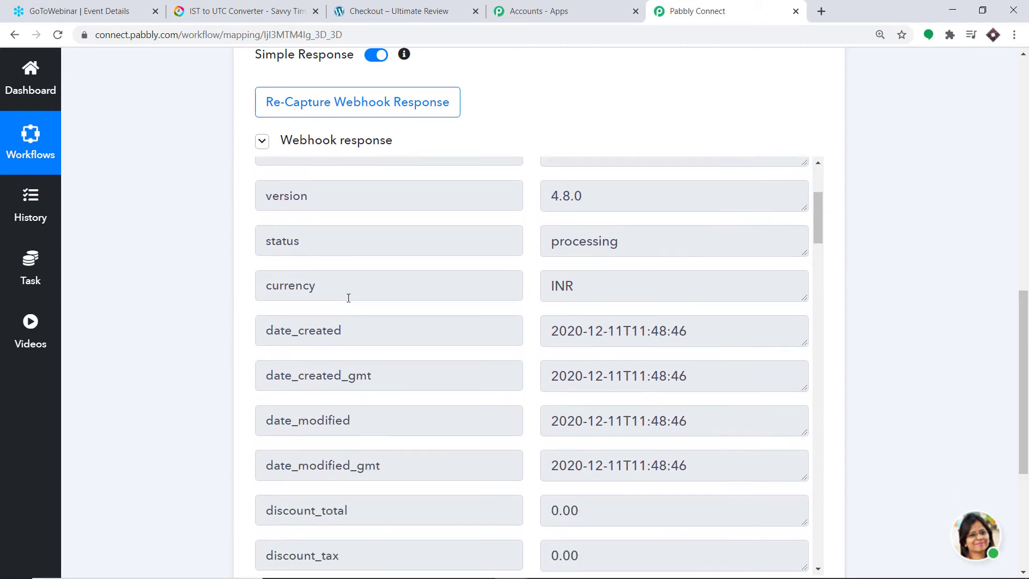
{"action": "scroll", "coordinate": [566, 286], "scroll_direction": "up", "scroll_amount": 5}
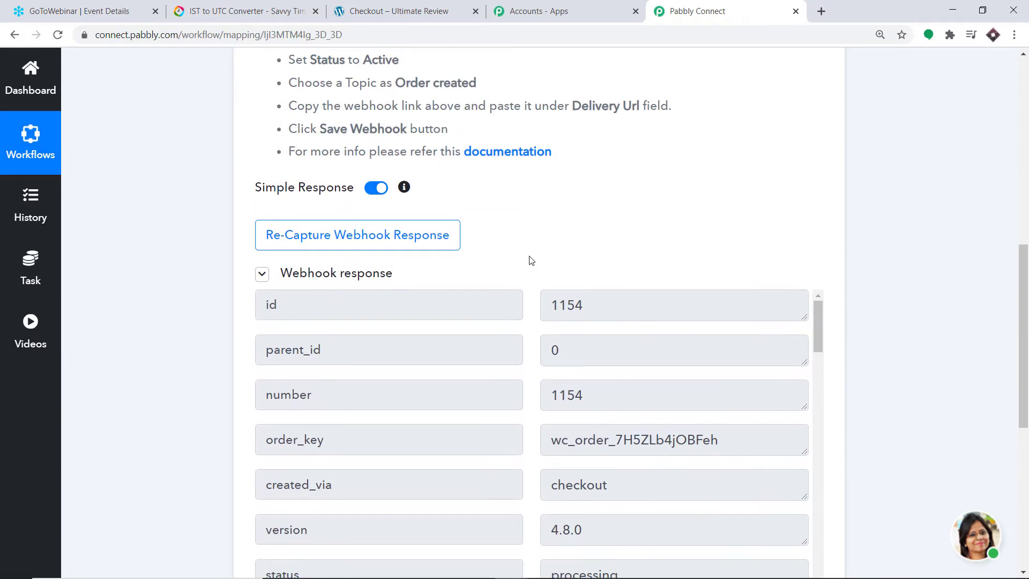
{"action": "scroll", "coordinate": [528, 260], "scroll_direction": "down", "scroll_amount": 2}
{"action": "scroll", "coordinate": [688, 186], "scroll_direction": "down", "scroll_amount": 5}
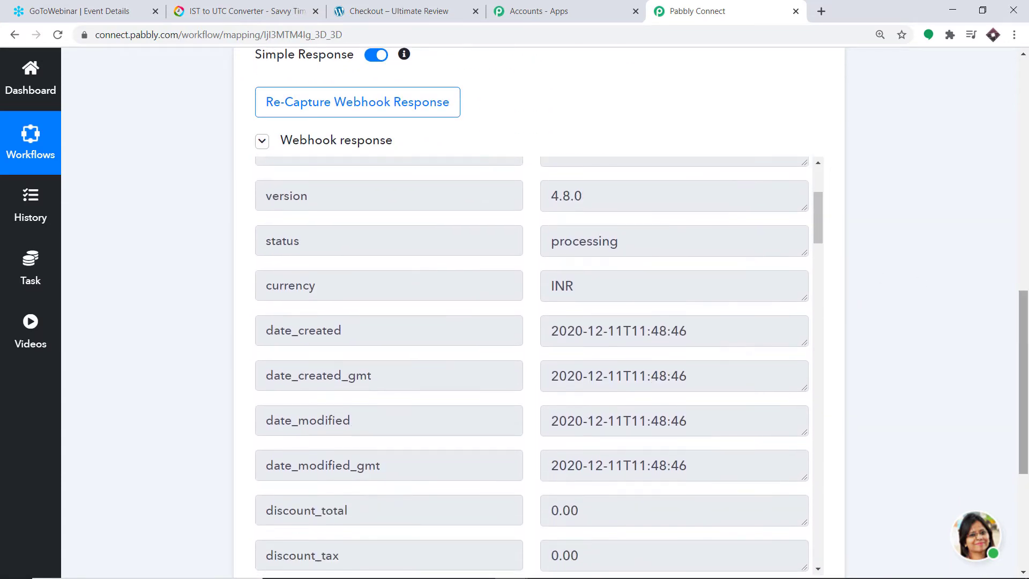
{"action": "scroll", "coordinate": [392, 277], "scroll_direction": "down", "scroll_amount": 1}
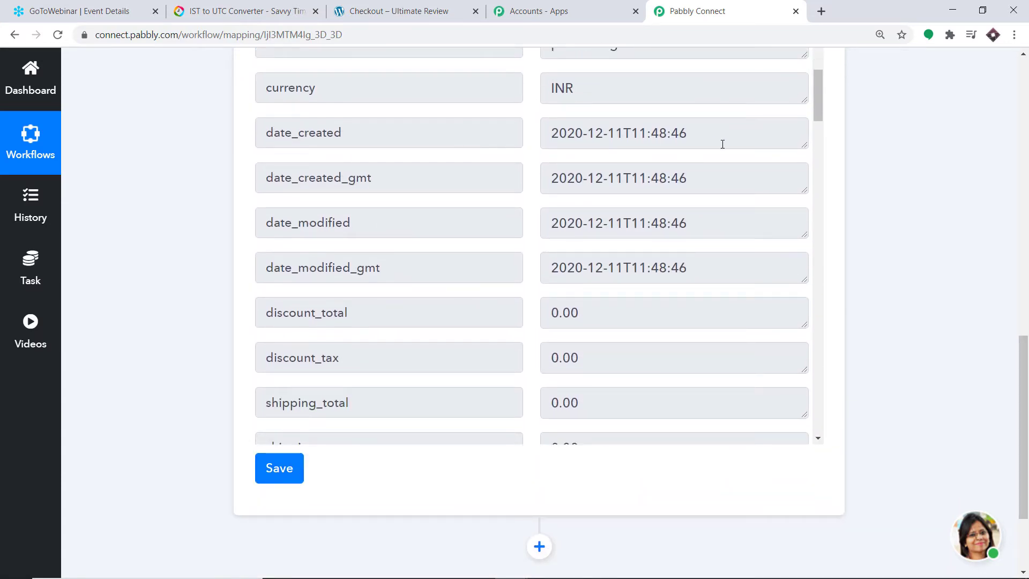
{"action": "scroll", "coordinate": [716, 148], "scroll_direction": "down", "scroll_amount": 7}
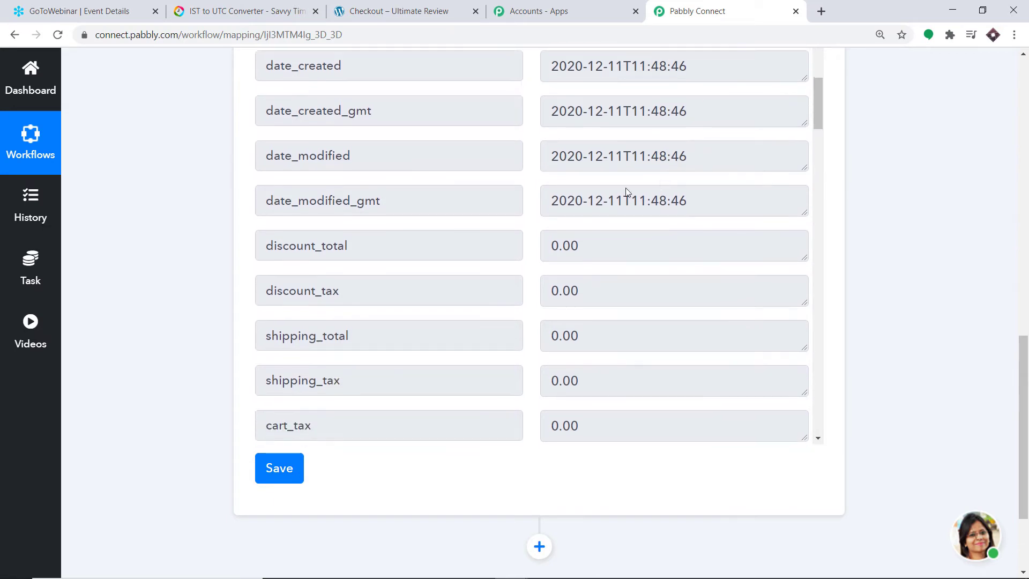
{"action": "scroll", "coordinate": [415, 296], "scroll_direction": "down", "scroll_amount": 3}
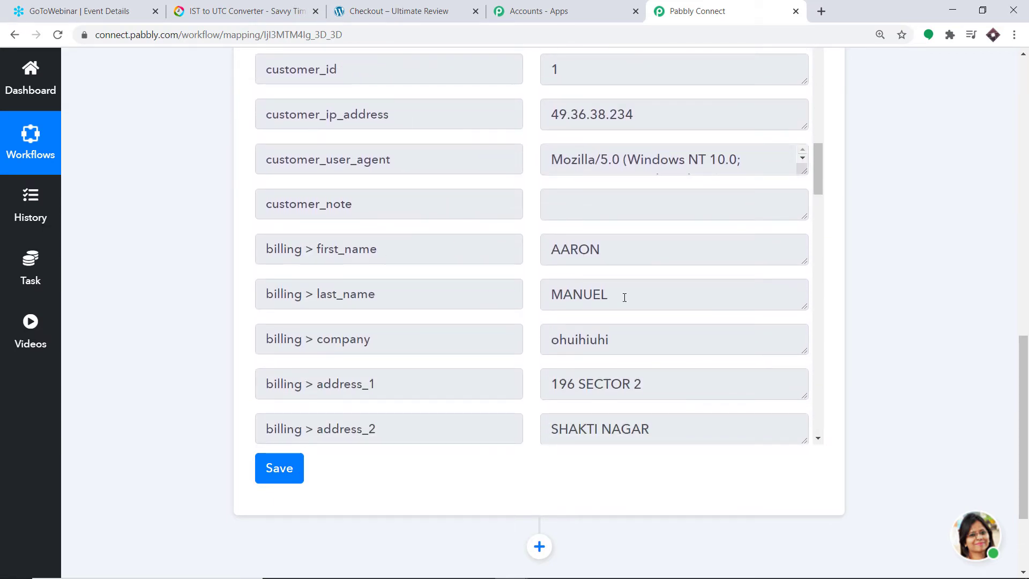
{"action": "scroll", "coordinate": [300, 286], "scroll_direction": "down", "scroll_amount": 1}
{"action": "scroll", "coordinate": [543, 279], "scroll_direction": "down", "scroll_amount": 1}
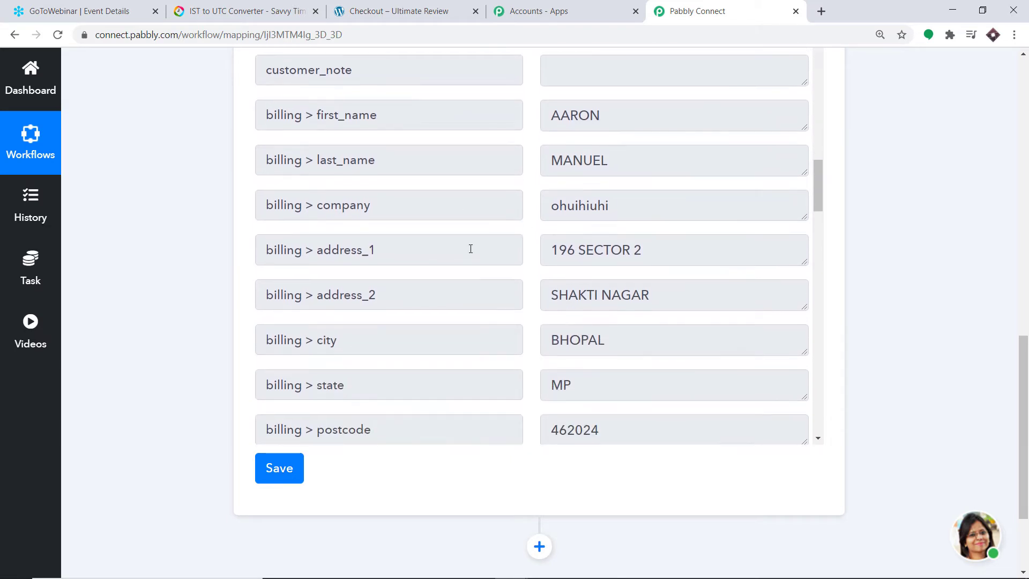
{"action": "scroll", "coordinate": [531, 258], "scroll_direction": "down", "scroll_amount": 3}
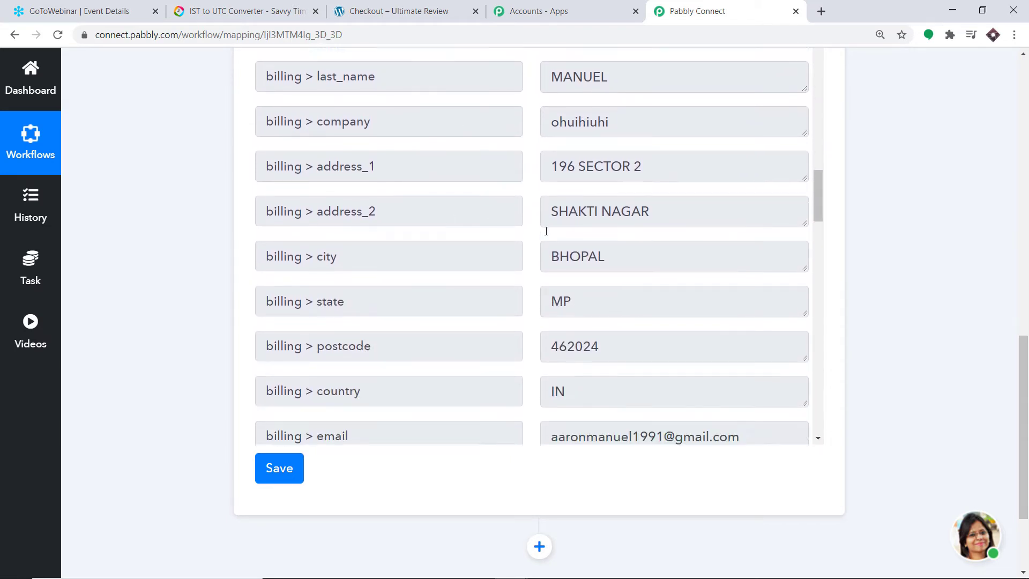
{"action": "scroll", "coordinate": [482, 220], "scroll_direction": "down", "scroll_amount": 1}
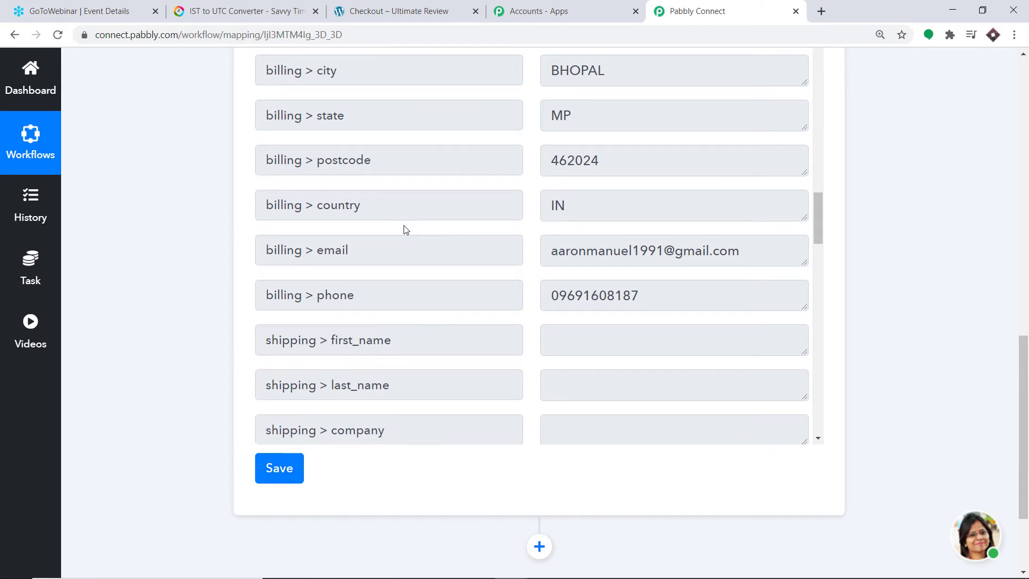
{"action": "scroll", "coordinate": [404, 228], "scroll_direction": "down", "scroll_amount": 1}
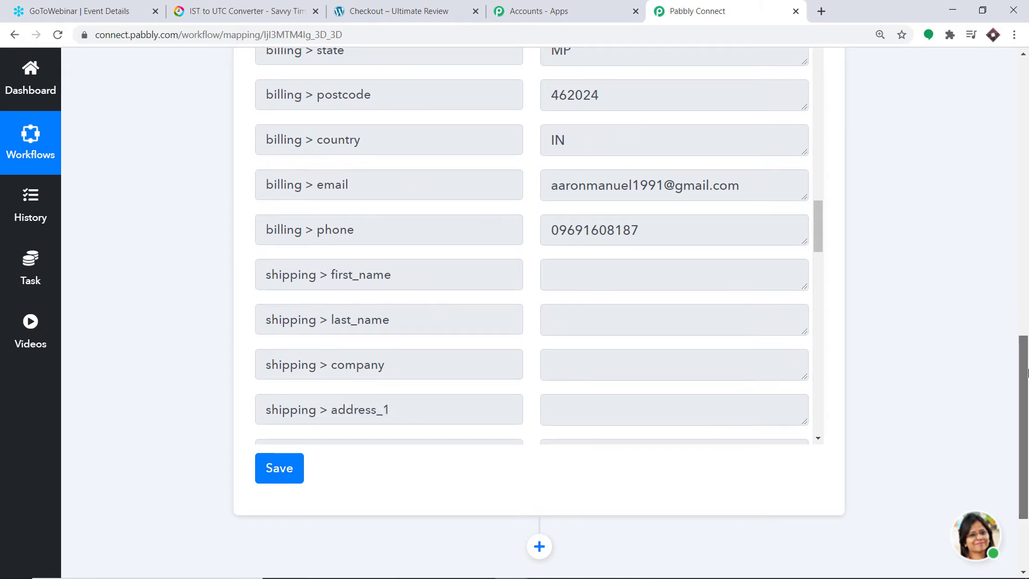
- Add an action below the WooCommerce trigger with GoToWebinar as the app and Create Registrant as the action event
{"action": "left_click_drag", "start_coordinate": [1024, 377], "coordinate": [1027, 425]}
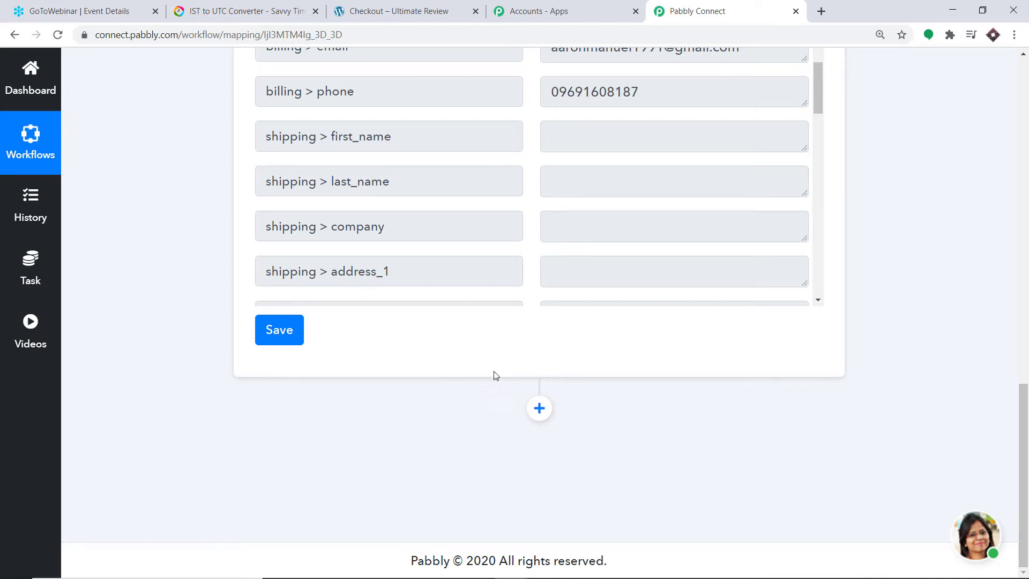
{"action": "left_click", "coordinate": [540, 407]}
{"action": "scroll", "coordinate": [600, 381], "scroll_direction": "down", "scroll_amount": 3}
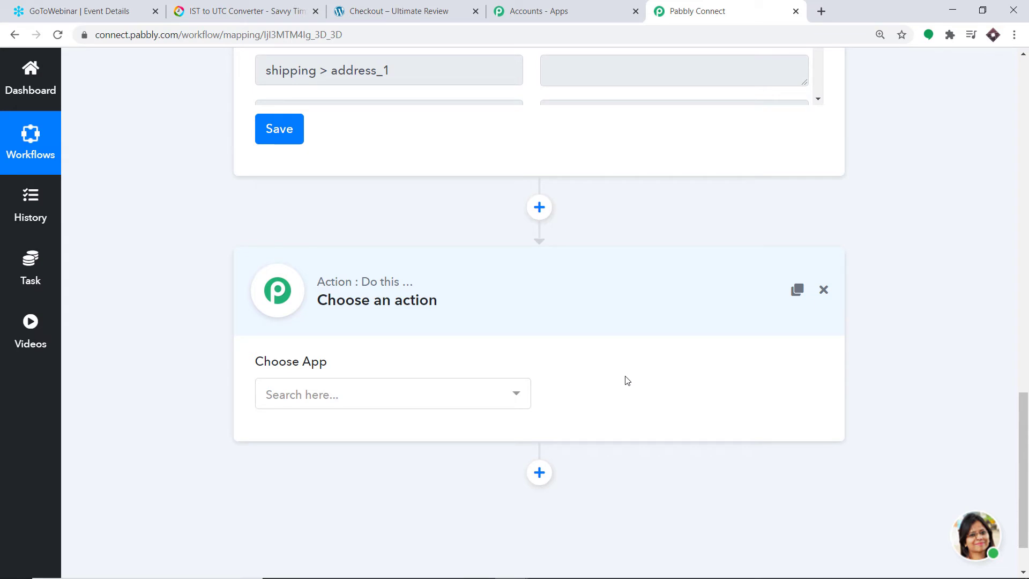
{"action": "left_click", "coordinate": [505, 394]}
{"action": "type", "text": "got"}
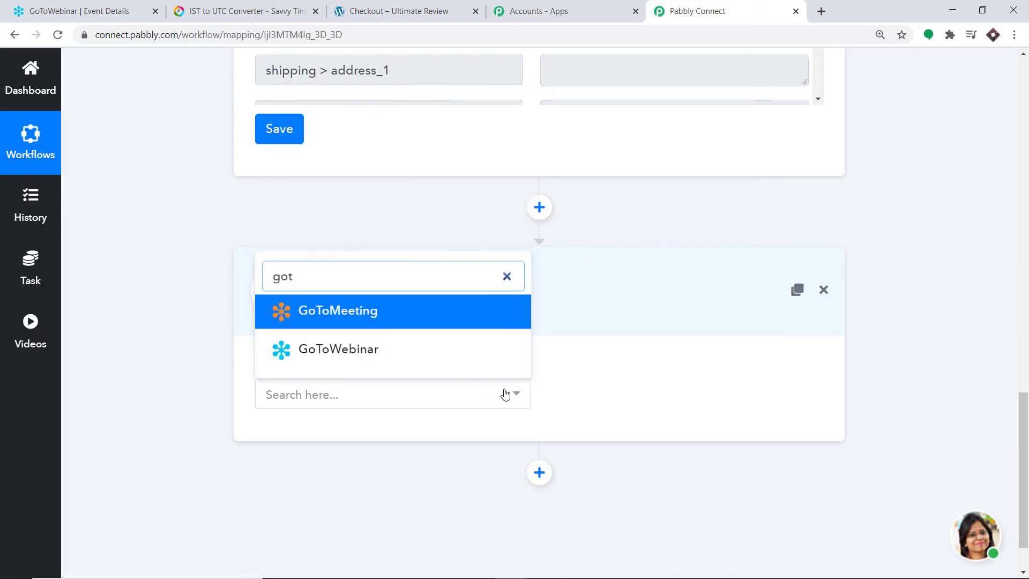
{"action": "left_click", "coordinate": [411, 351]}
{"action": "left_click", "coordinate": [690, 391]}
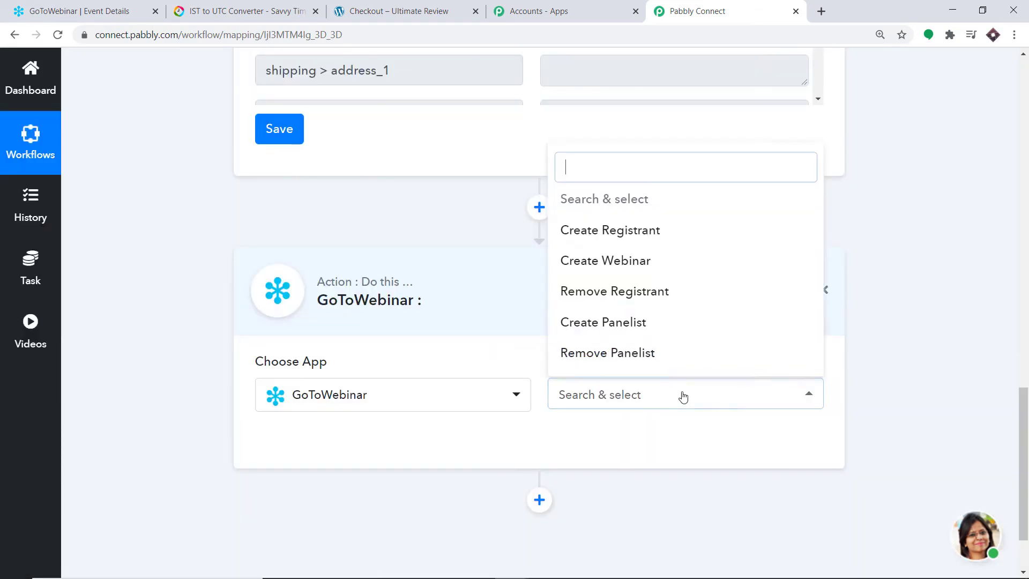
{"action": "left_click", "coordinate": [641, 234]}
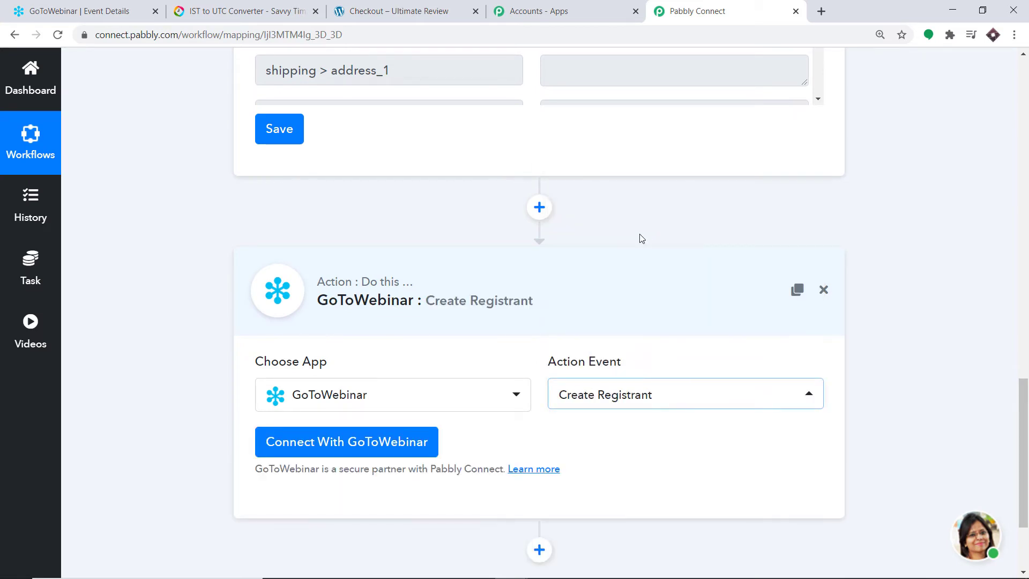
{"action": "left_click", "coordinate": [621, 397]}
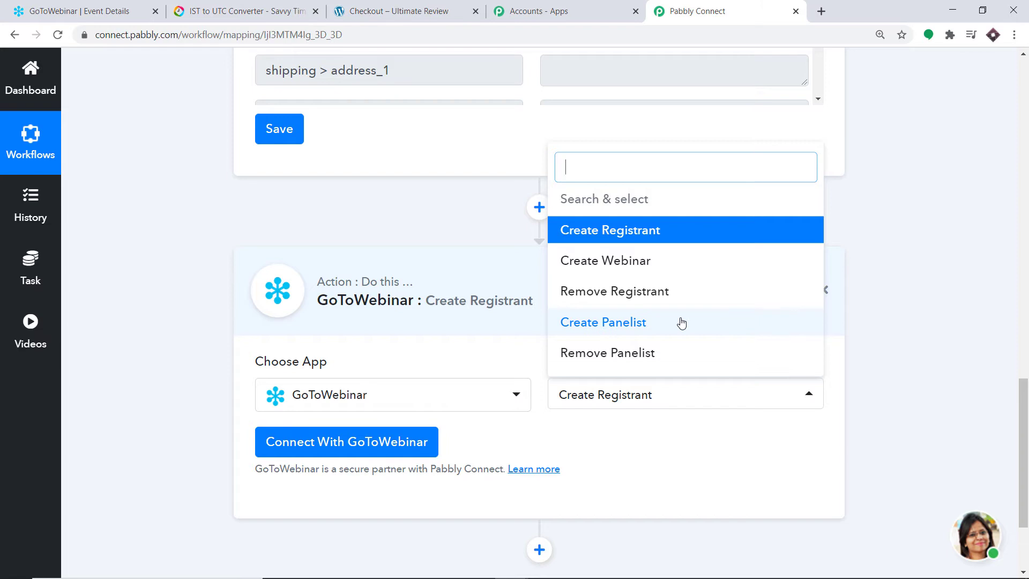
{"action": "left_click", "coordinate": [633, 458]}
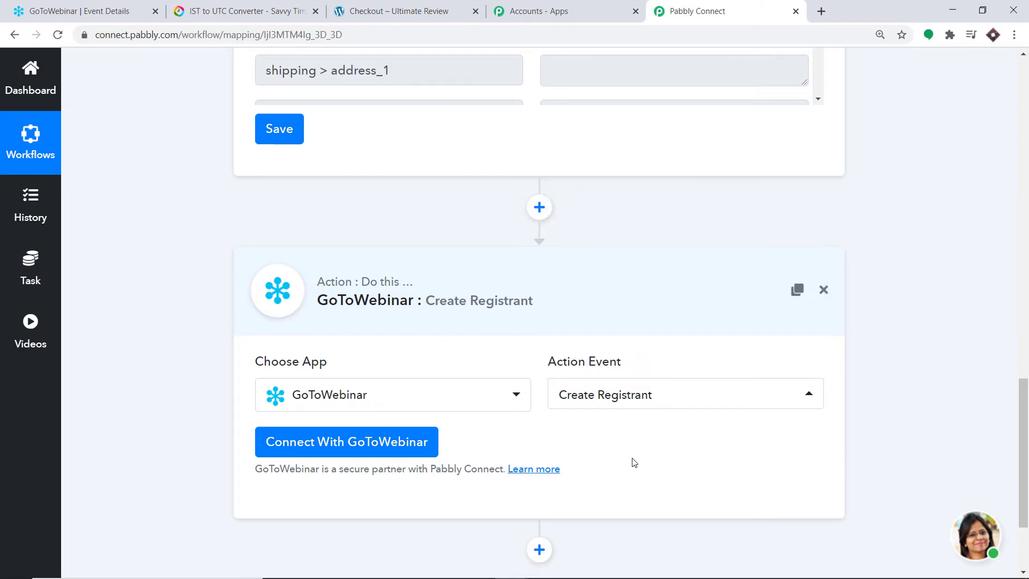
- Open the new credentials form for connecting GoToWebinar at its From Time and To Time fields
{"action": "left_click", "coordinate": [333, 446]}
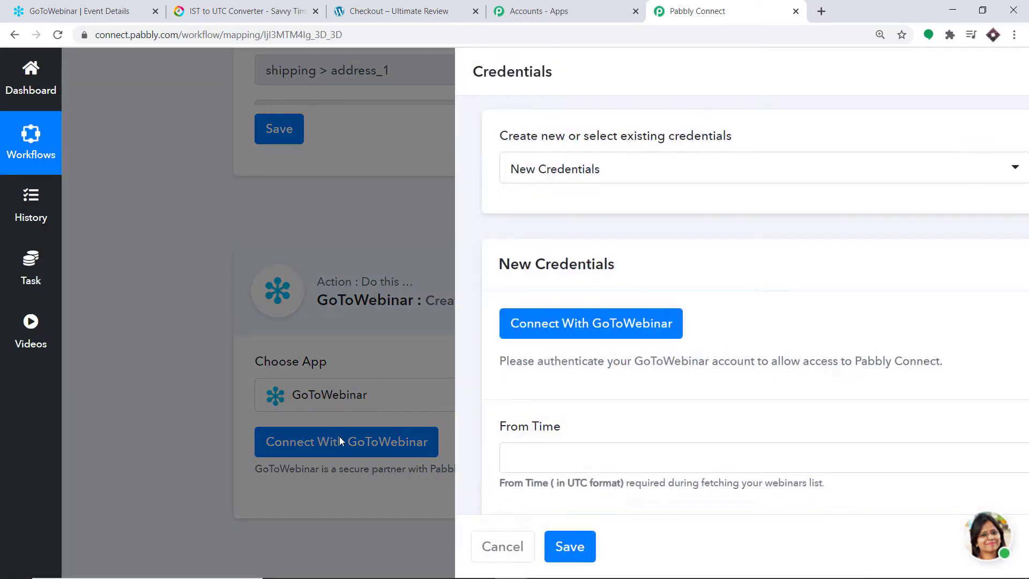
{"action": "scroll", "coordinate": [570, 317], "scroll_direction": "down", "scroll_amount": 3}
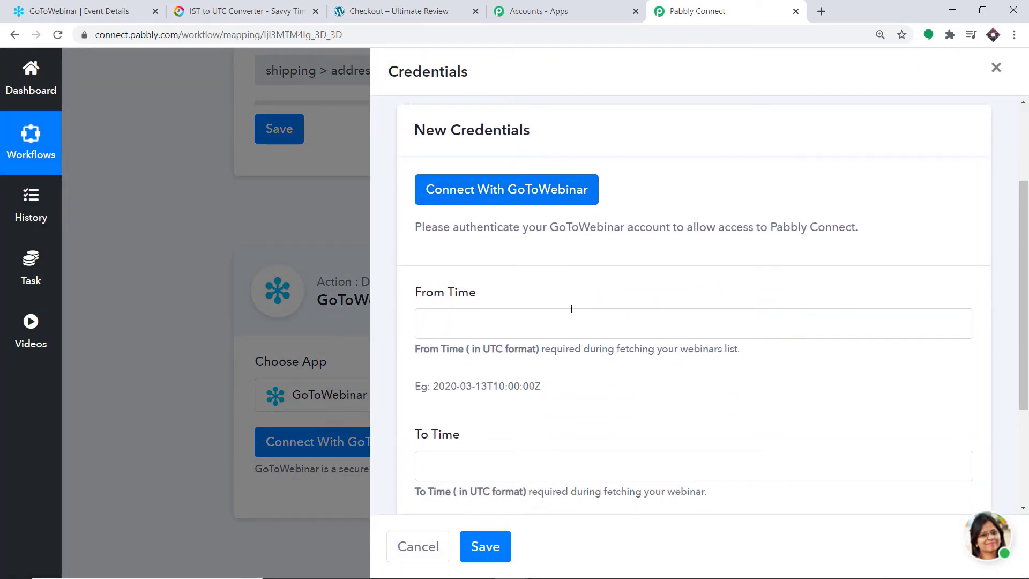
{"action": "scroll", "coordinate": [552, 279], "scroll_direction": "down", "scroll_amount": 2}
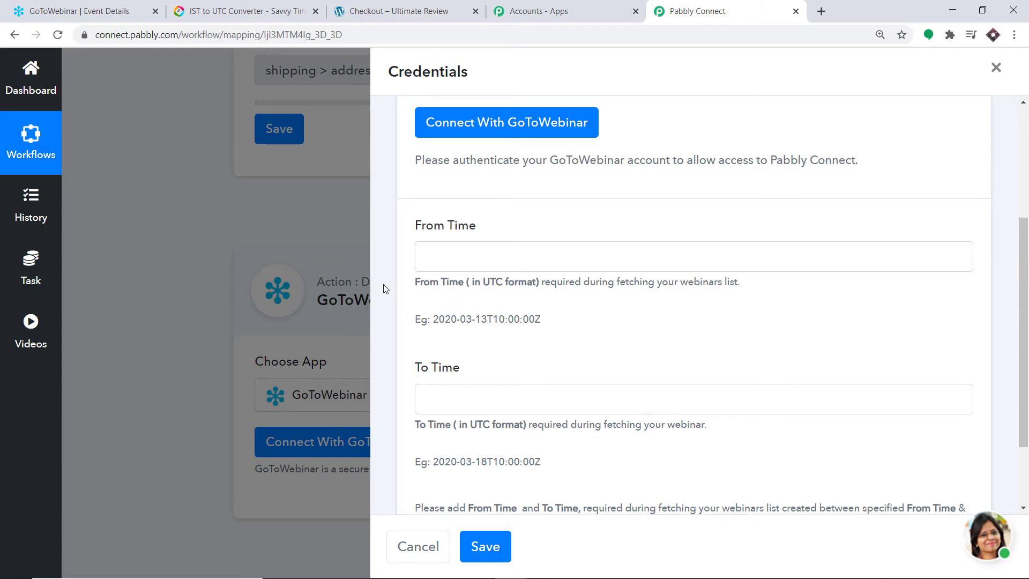
- Compare the Chemistry Classes webinar's date and time in GoToWebinar with the From Time and To Time formats required in Pabbly Connect
{"action": "left_click", "coordinate": [110, 10]}
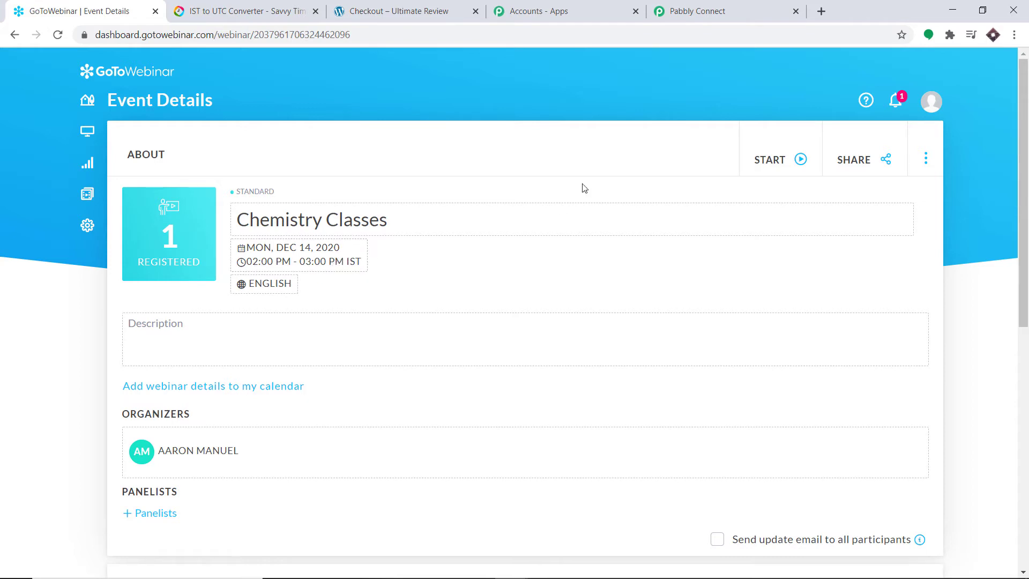
{"action": "left_click", "coordinate": [684, 8]}
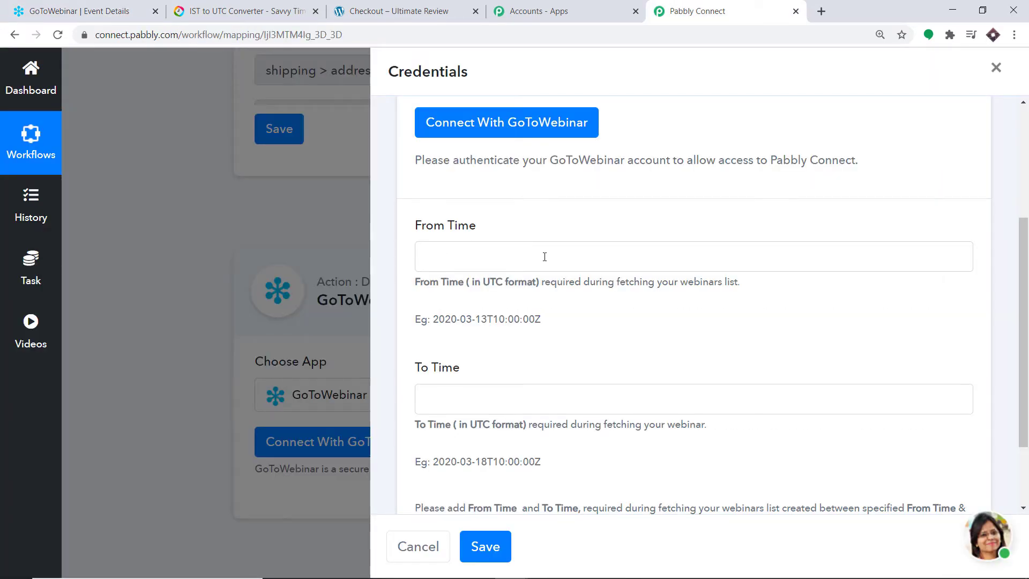
{"action": "left_click", "coordinate": [93, 6]}
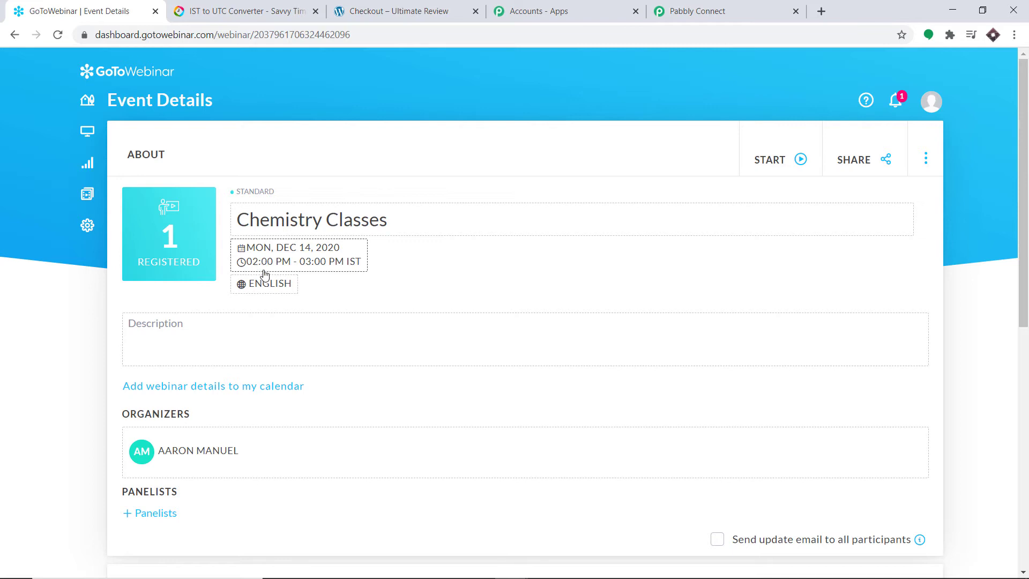
{"action": "left_click", "coordinate": [742, 11]}
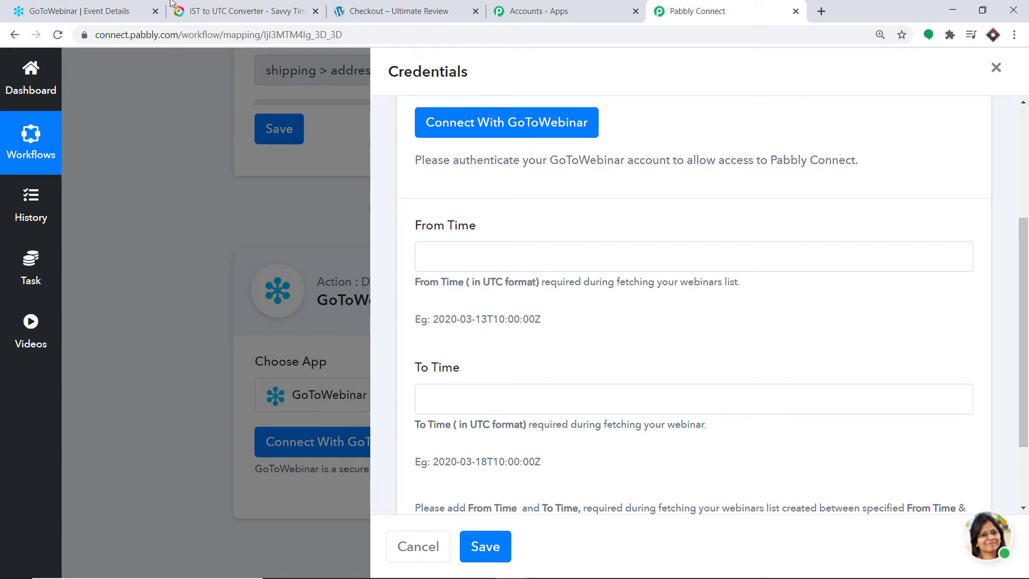
{"action": "left_click", "coordinate": [100, 10]}
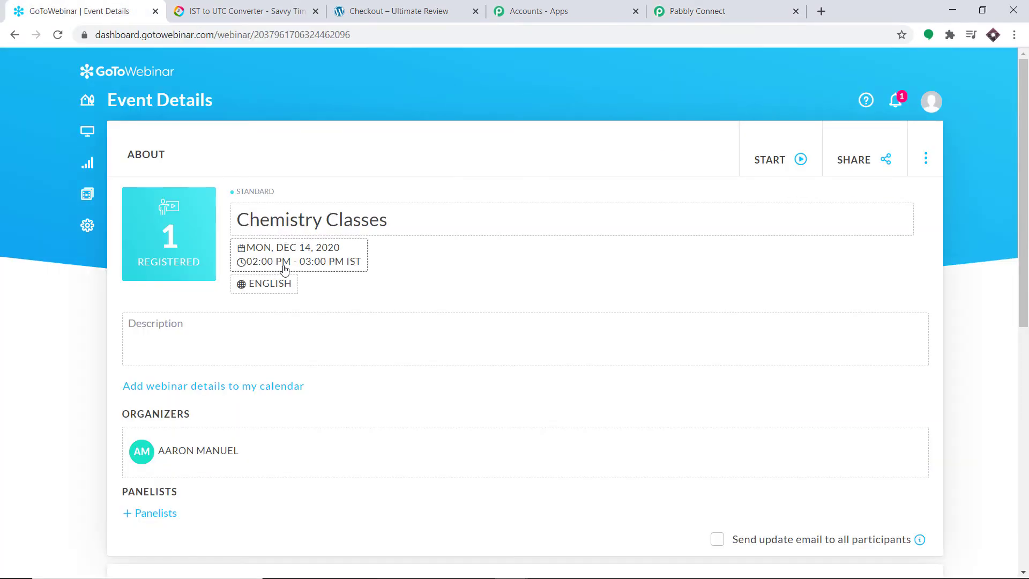
{"action": "left_click", "coordinate": [781, 4]}
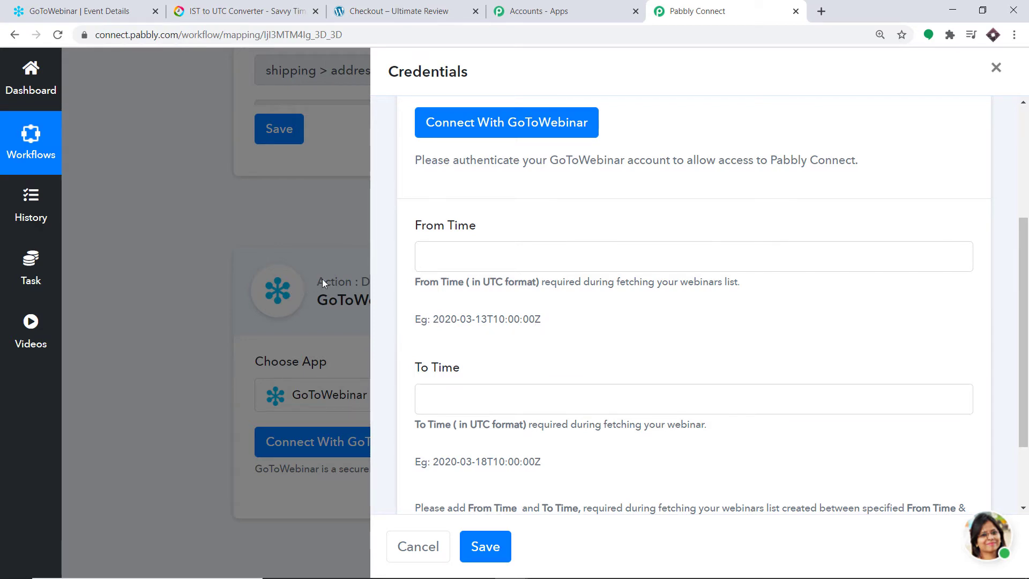
- Copy the example timestamp 2020-03-13T10:00:00Z into the From Time field as a template
{"action": "left_click_drag", "start_coordinate": [541, 320], "coordinate": [435, 324]}
{"action": "right_click", "coordinate": [443, 325]}
{"action": "left_click", "coordinate": [455, 334]}
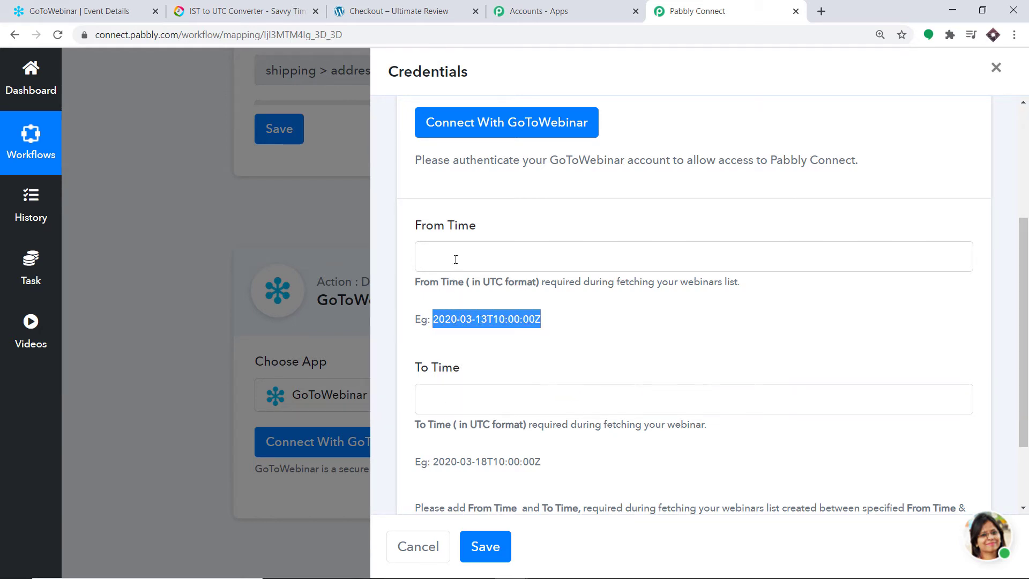
{"action": "left_click", "coordinate": [455, 259]}
{"action": "right_click", "coordinate": [455, 259]}
{"action": "left_click", "coordinate": [497, 364]}
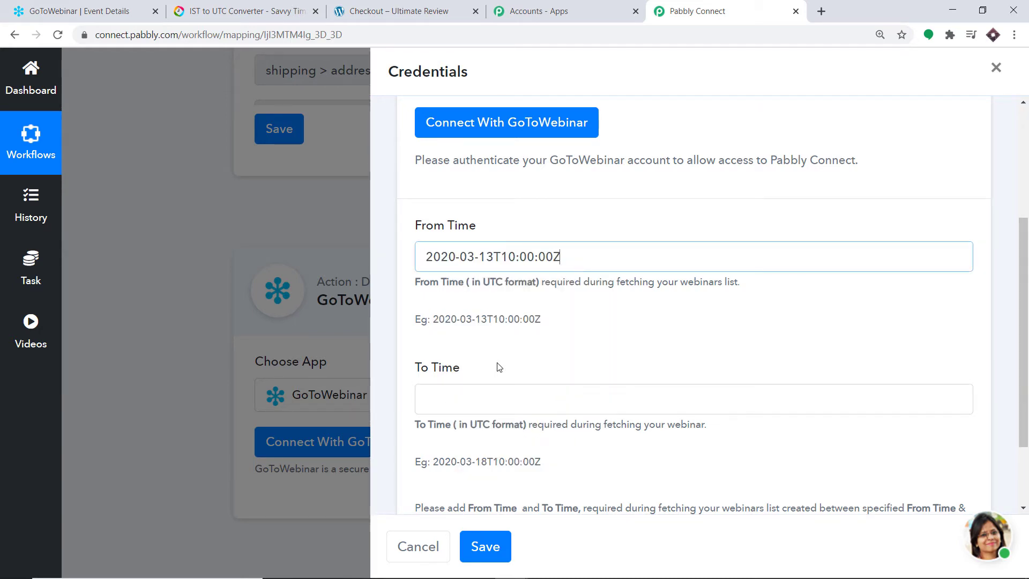
- Check the Chemistry Classes webinar's time in GoToWebinar, then search the web for "ist to utc" in a new browser tab
{"action": "left_click", "coordinate": [88, 12]}
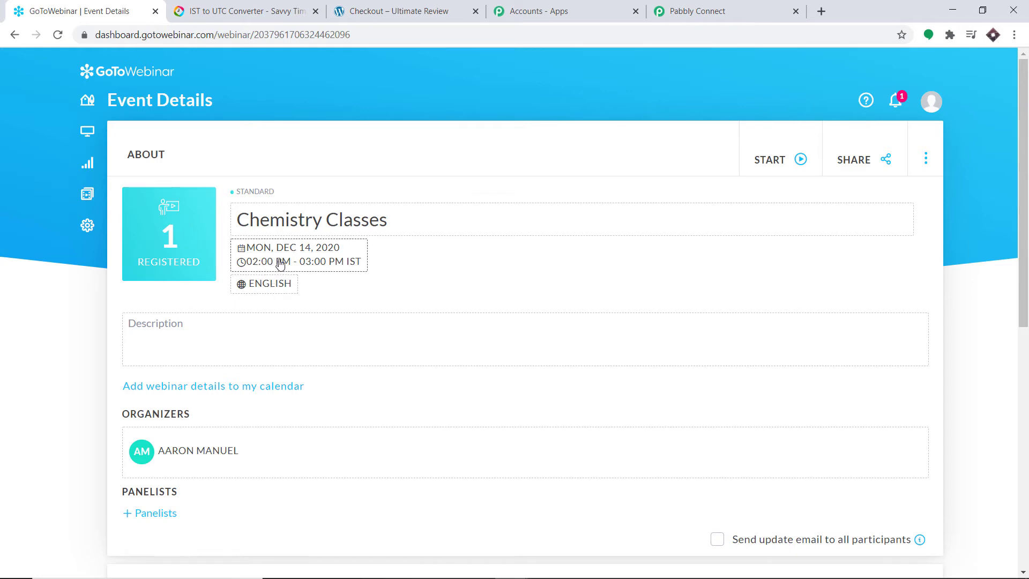
{"action": "left_click", "coordinate": [252, 10]}
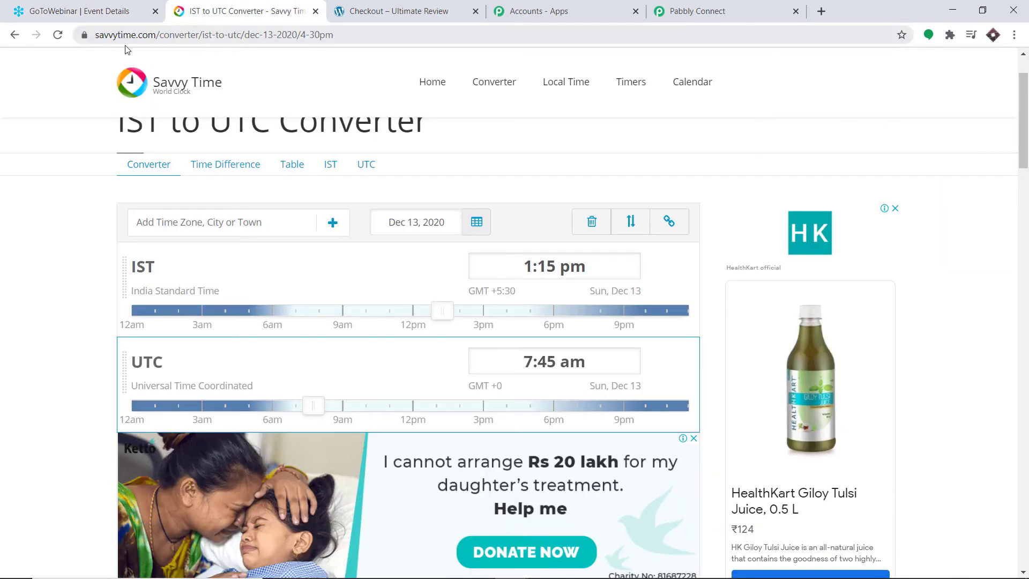
{"action": "left_click", "coordinate": [822, 10]}
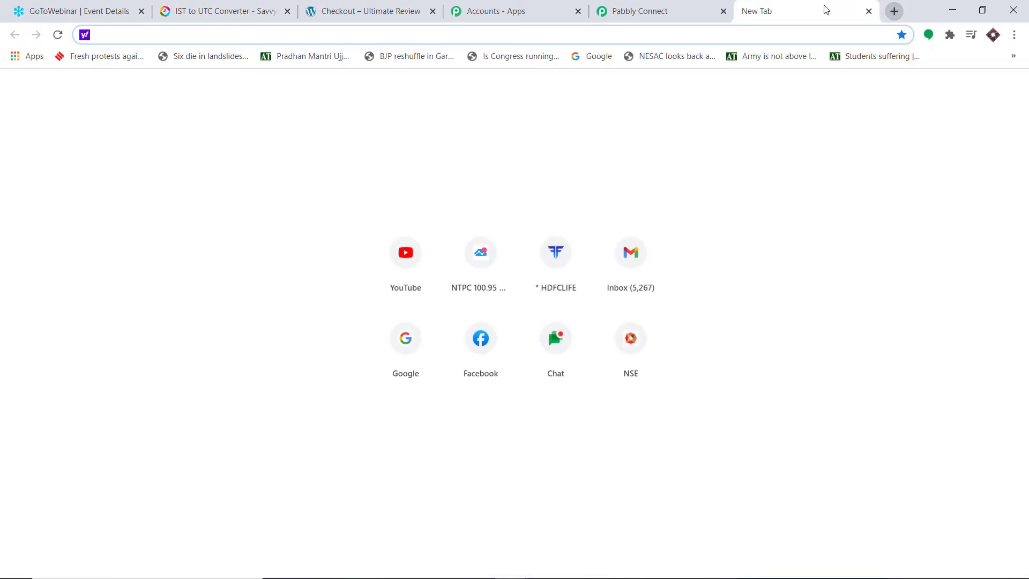
{"action": "type", "text": "ist to t"}
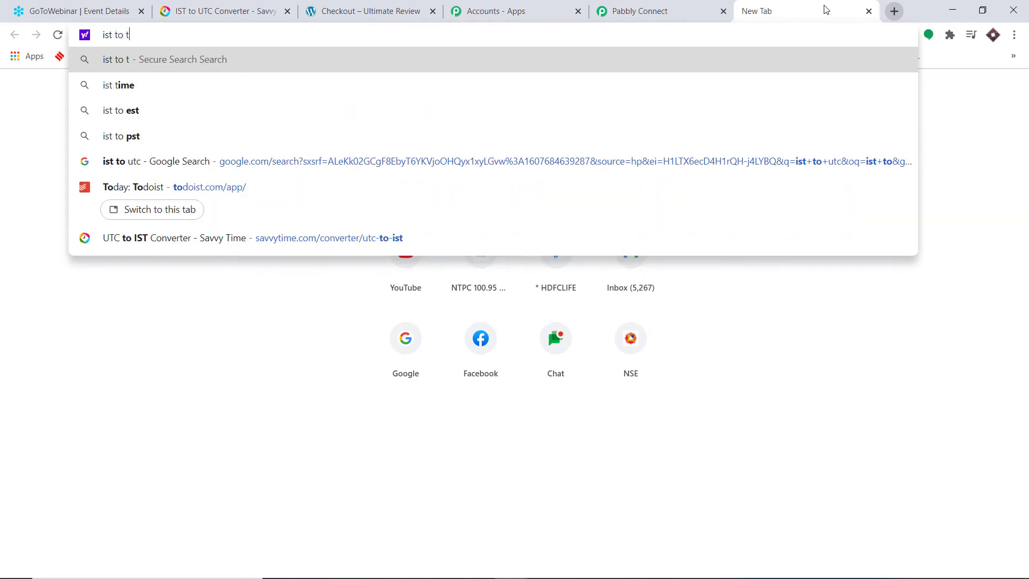
{"action": "key", "text": "BackSpace"}
{"action": "type", "text": "utc"}
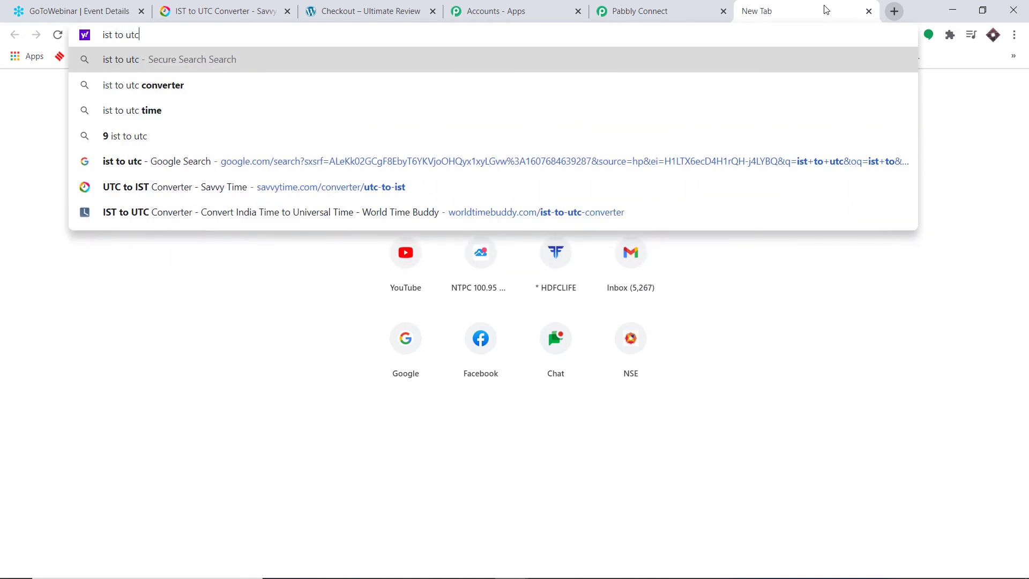
{"action": "key", "text": "Return"}
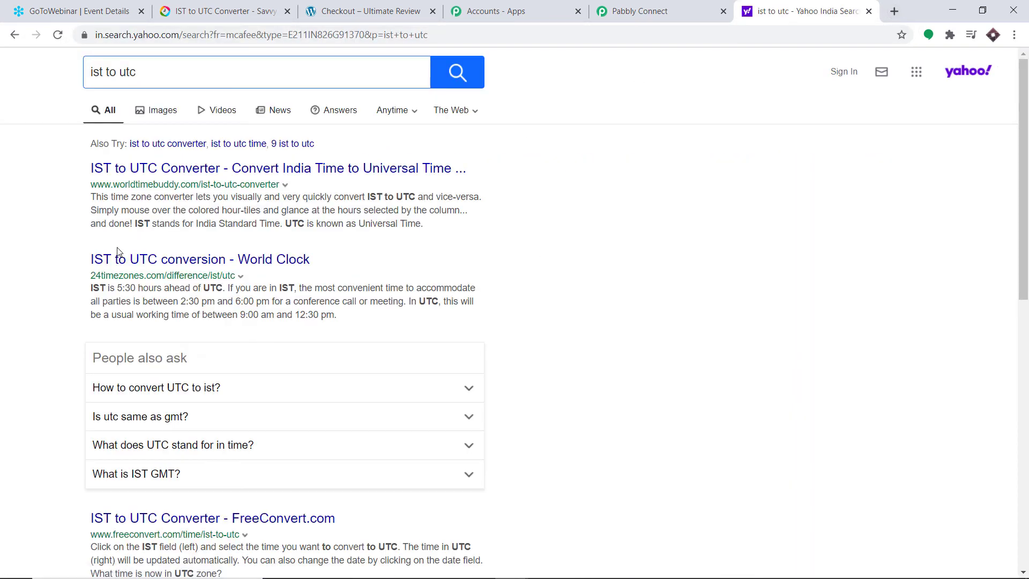
- Set the IST time to 2:00 pm in the Savvy Time converter to get the webinar's start time in UTC
{"action": "left_click", "coordinate": [235, 6]}
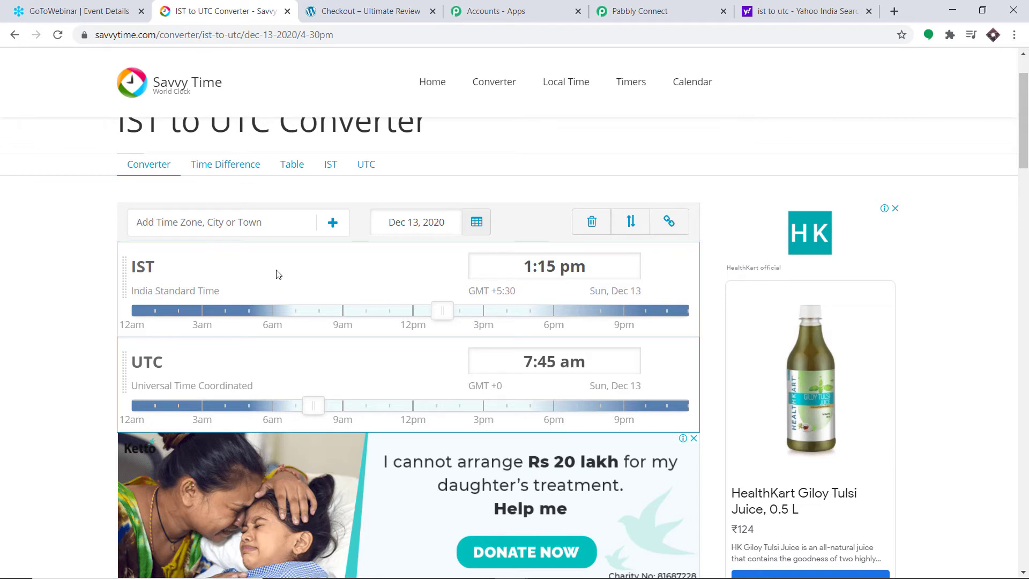
{"action": "left_click", "coordinate": [46, 8]}
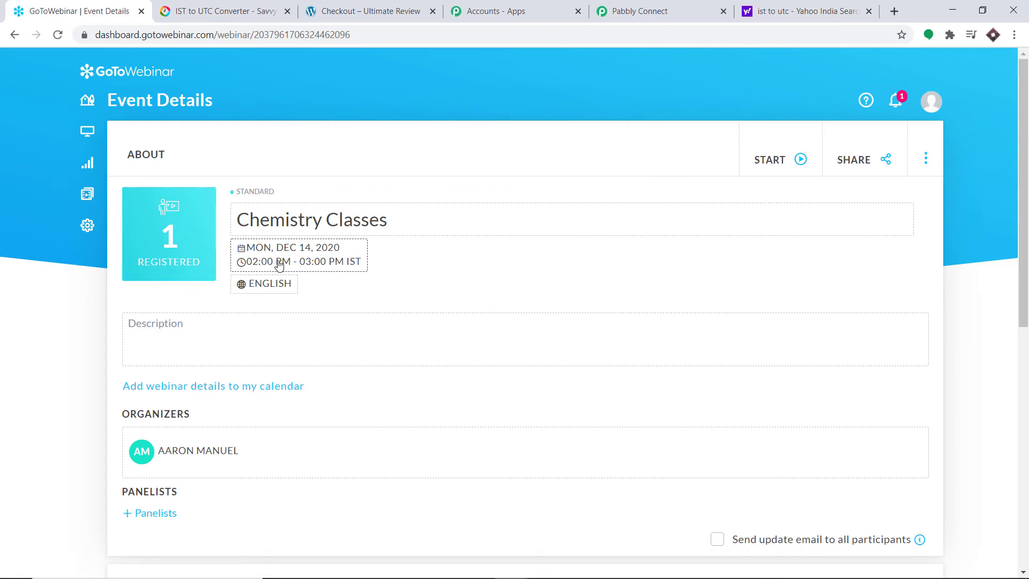
{"action": "left_click", "coordinate": [228, 6]}
{"action": "left_click_drag", "start_coordinate": [444, 311], "coordinate": [465, 311]}
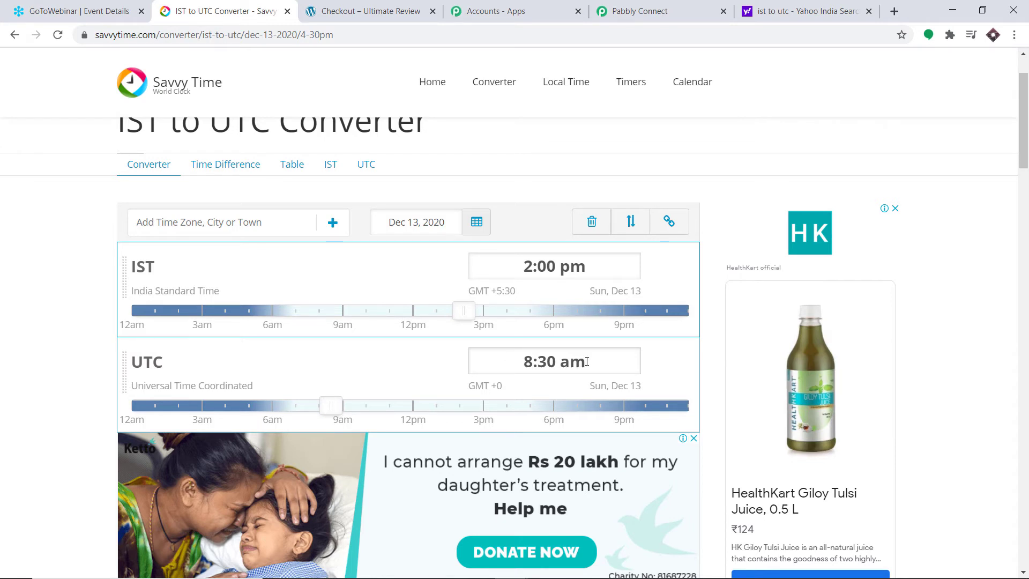
- Change the date part of From Time in the Pabbly Connect credentials to the webinar's date, 2020-12-14
{"action": "left_click", "coordinate": [643, 9]}
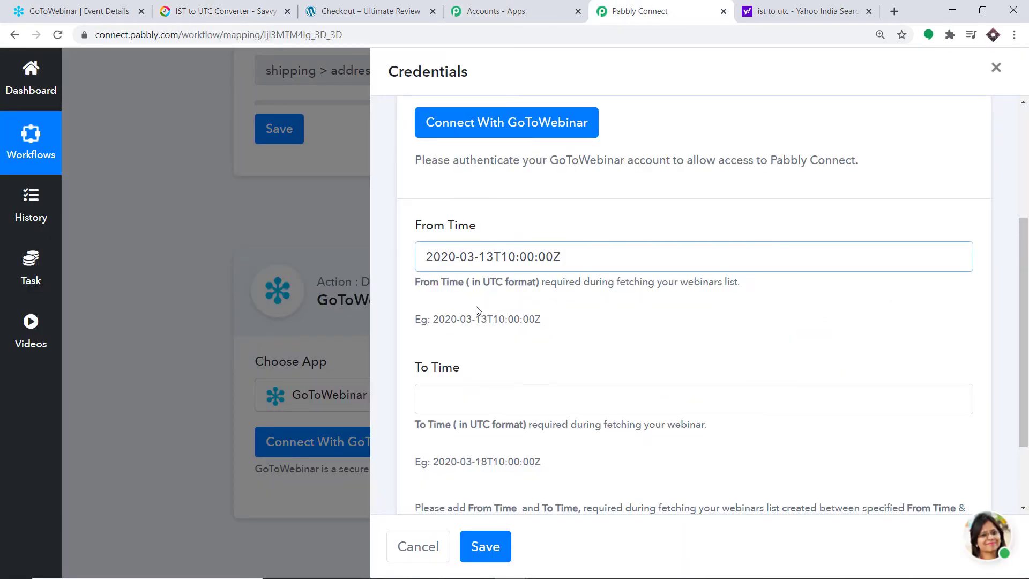
{"action": "left_click", "coordinate": [102, 11]}
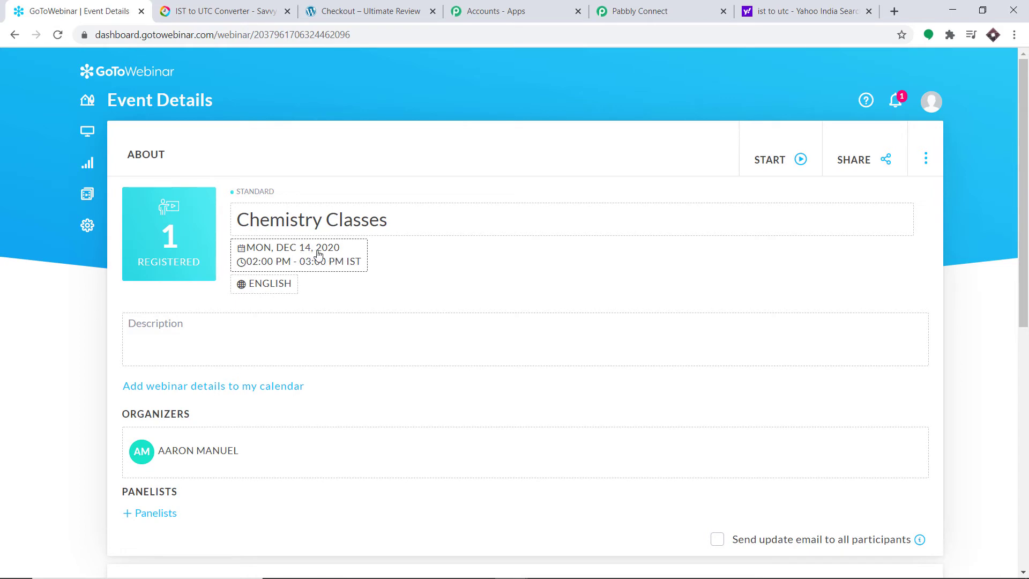
{"action": "left_click", "coordinate": [660, 10]}
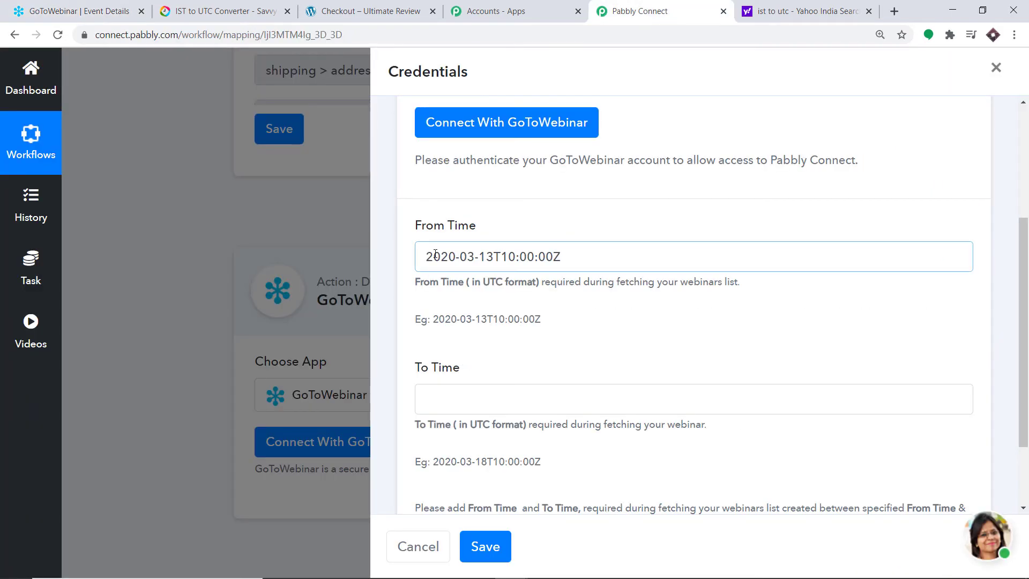
{"action": "left_click", "coordinate": [475, 258]}
{"action": "key", "text": "BackSpace"}
{"action": "key", "text": "BackSpace"}
{"action": "type", "text": "12"}
{"action": "left_click", "coordinate": [494, 258]}
{"action": "key", "text": "BackSpace"}
{"action": "key", "text": "BackSpace"}
{"action": "type", "text": "14"}
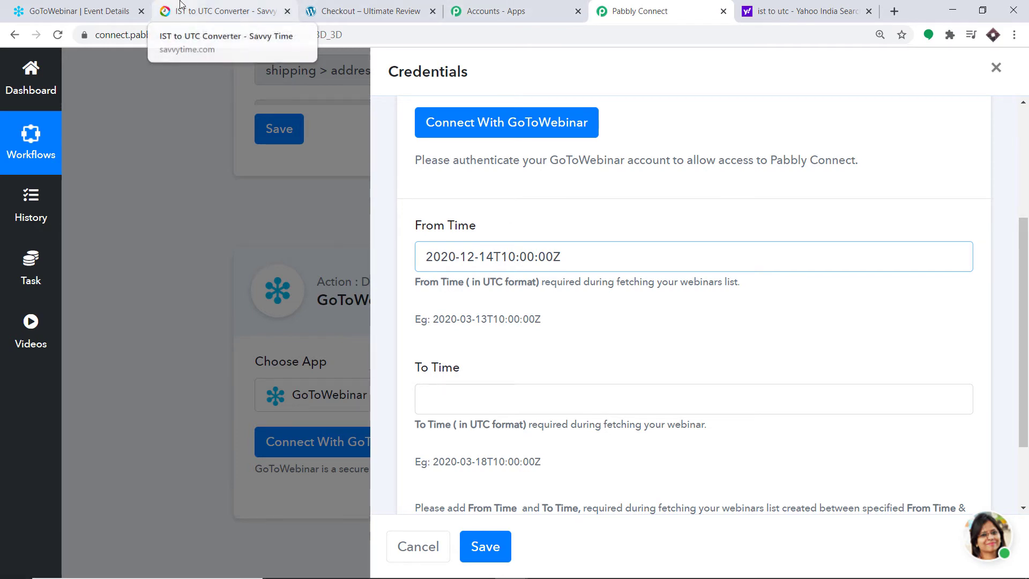
- Enter the converted UTC start time in From Time so the timestamp reads 2020-12-14T08:30:00Z
{"action": "left_click", "coordinate": [225, 11]}
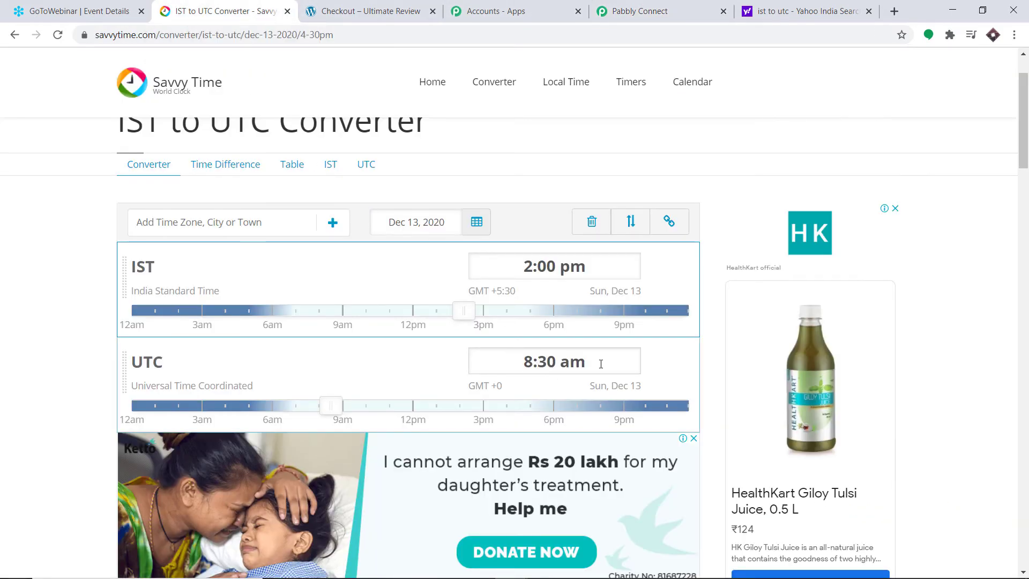
{"action": "left_click", "coordinate": [623, 13]}
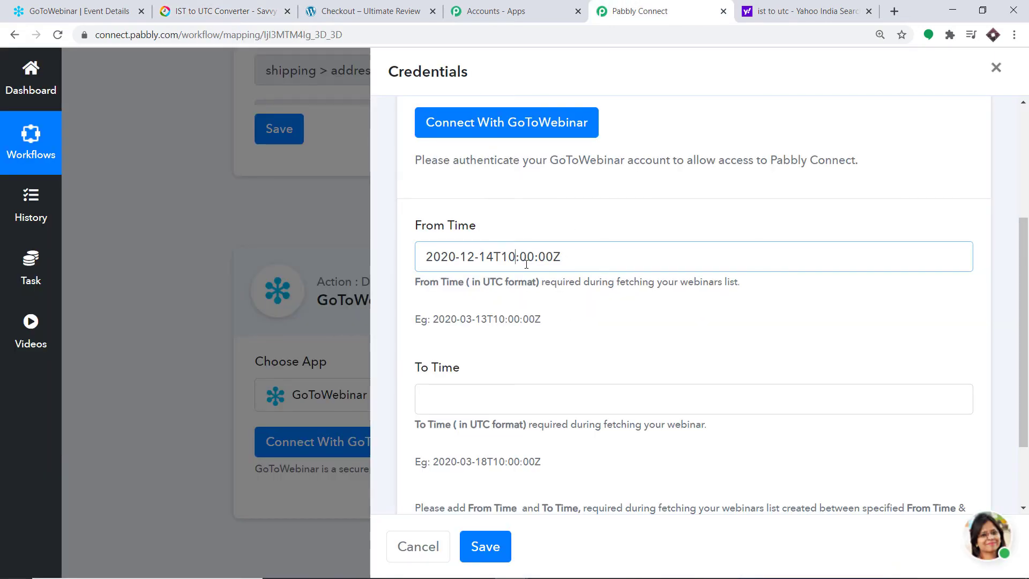
{"action": "key", "text": "Delete"}
{"action": "key", "text": "Delete"}
{"action": "key", "text": "BackSpace"}
{"action": "type", "text": "08:"}
{"action": "key", "text": "Delete"}
{"action": "key", "text": "Delete"}
{"action": "type", "text": "30"}
- Copy the complete From Time timestamp into the To Time field
{"action": "left_click_drag", "start_coordinate": [589, 262], "coordinate": [424, 258]}
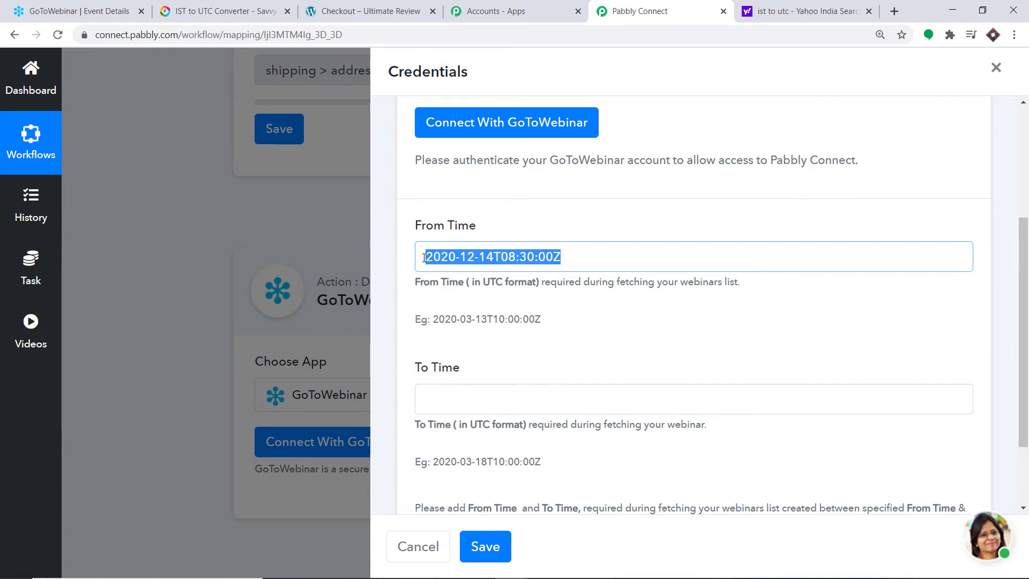
{"action": "right_click", "coordinate": [467, 257]}
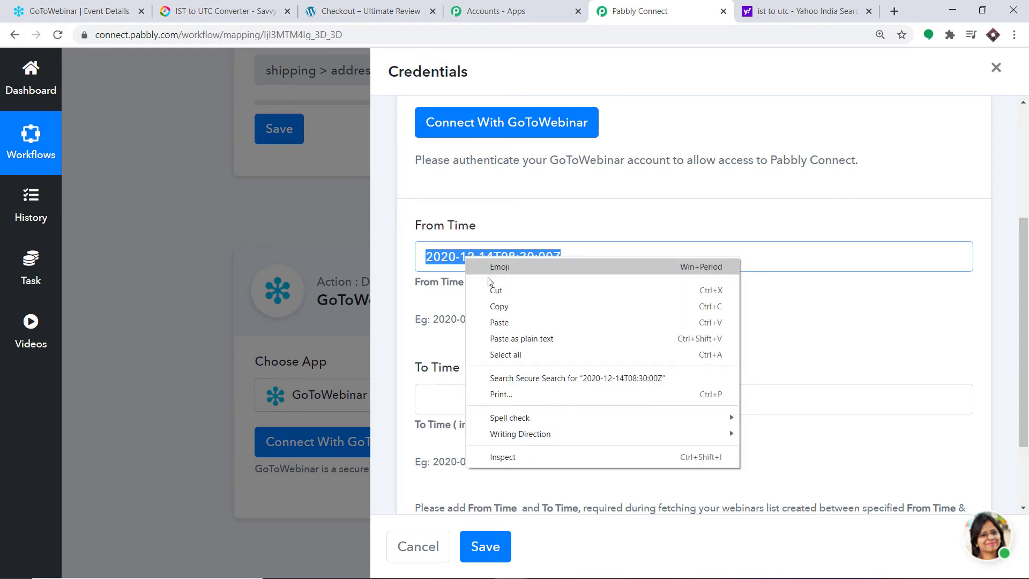
{"action": "left_click", "coordinate": [501, 307]}
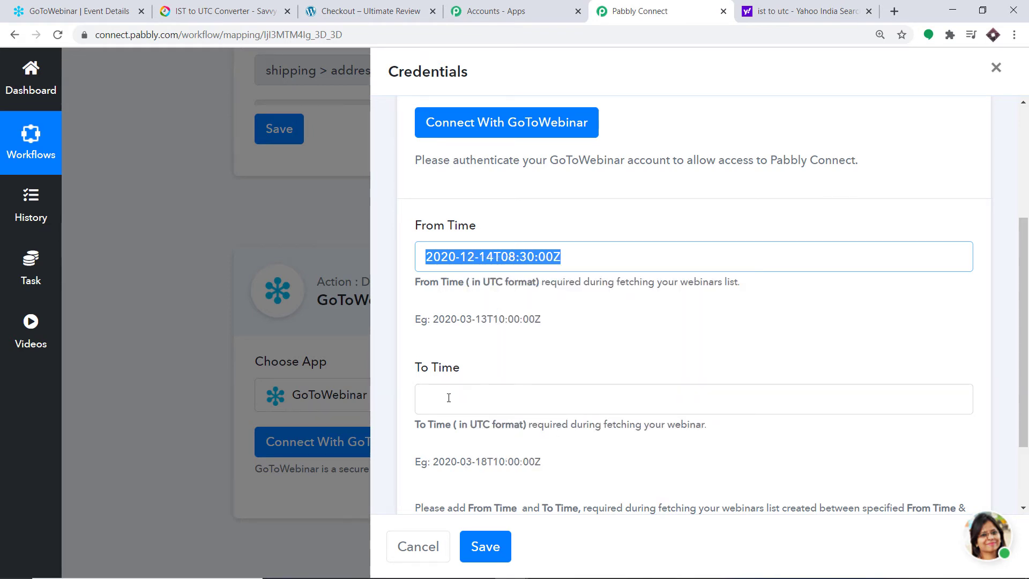
{"action": "right_click", "coordinate": [449, 397]}
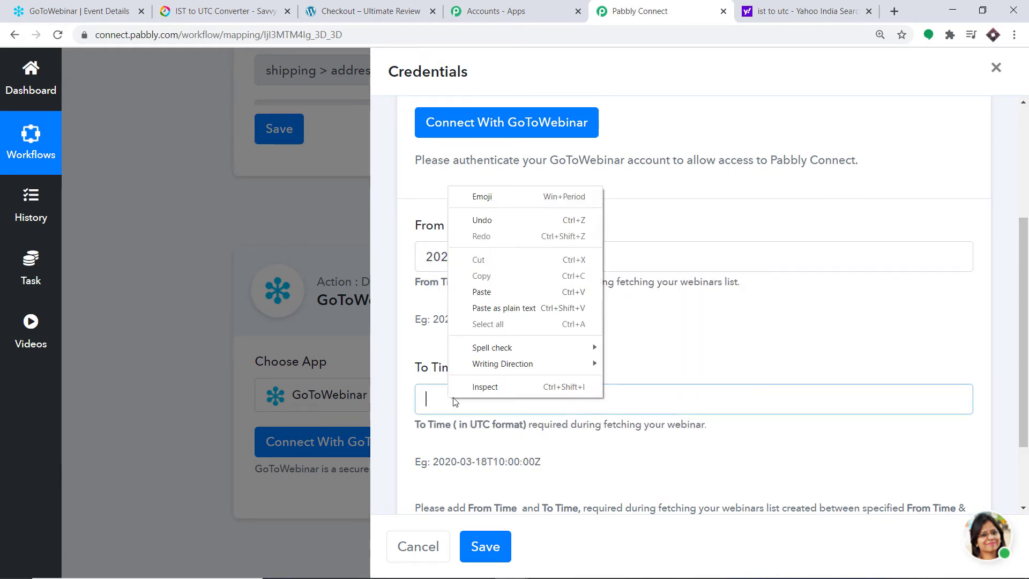
{"action": "left_click", "coordinate": [483, 294]}
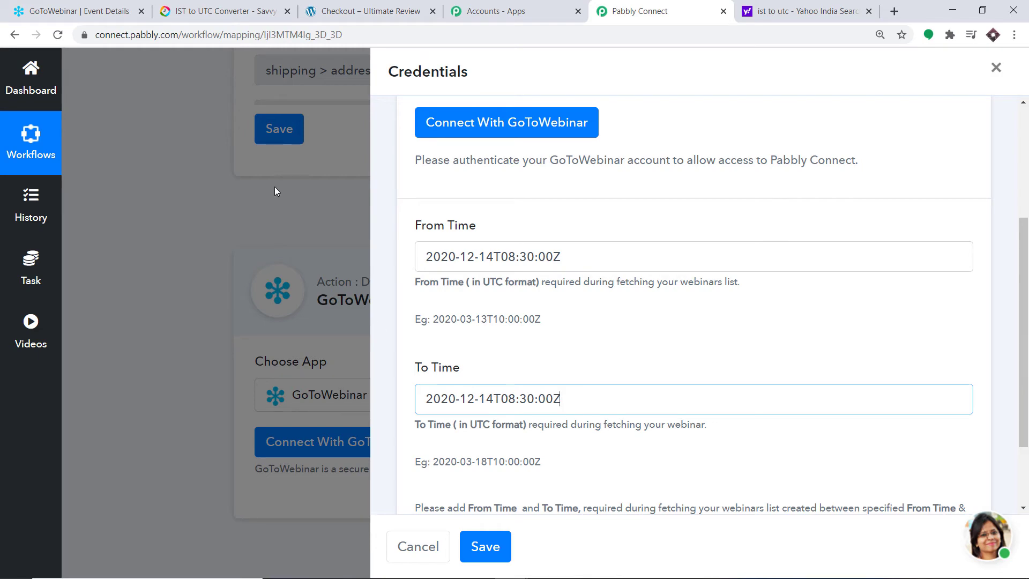
- Look up the webinar's end time and set the IST time to 3:00 pm in the Savvy Time converter
{"action": "left_click", "coordinate": [194, 11]}
{"action": "left_click", "coordinate": [90, 11]}
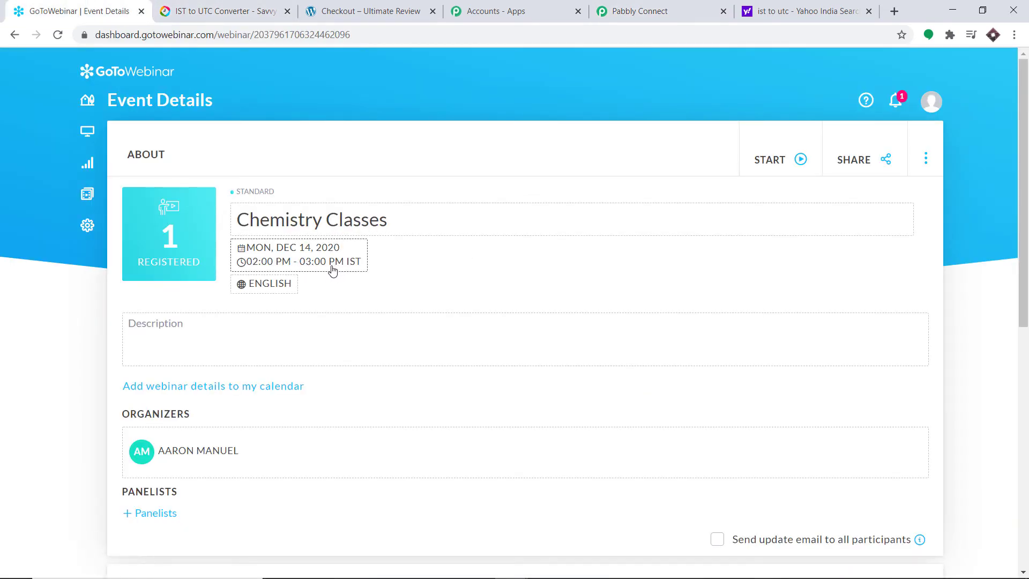
{"action": "left_click", "coordinate": [214, 10]}
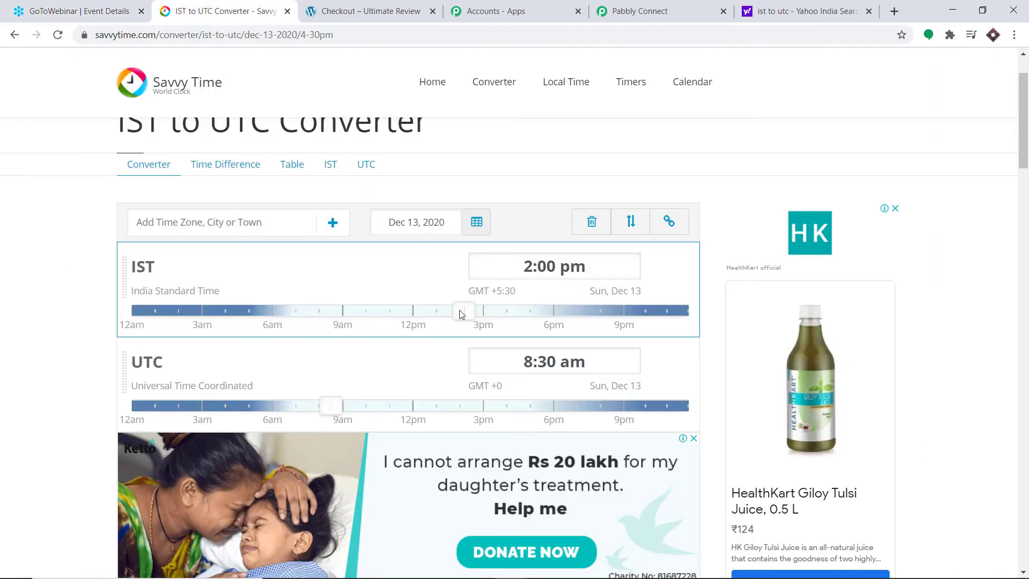
{"action": "left_click_drag", "start_coordinate": [459, 314], "coordinate": [487, 314]}
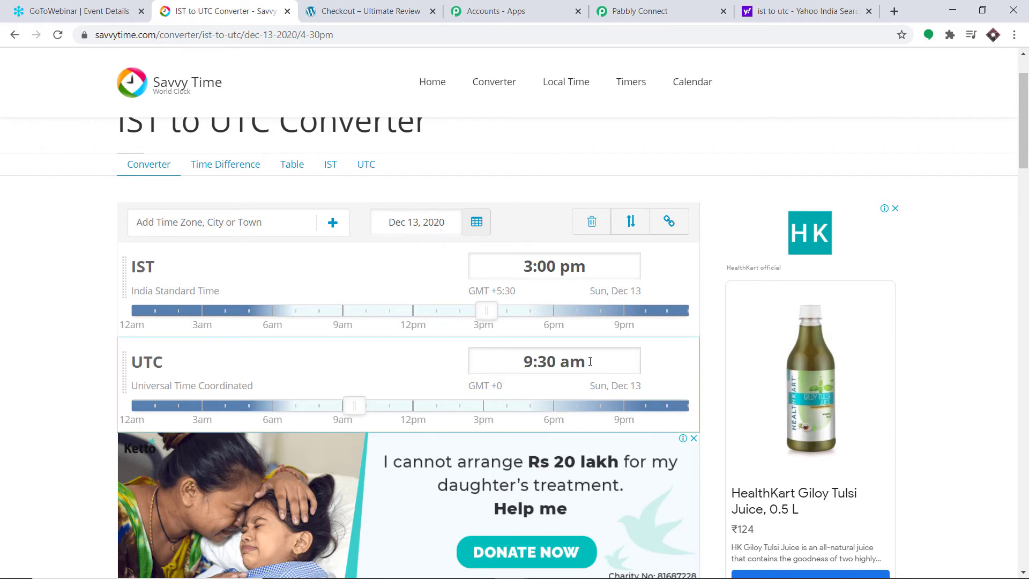
- Set To Time in Pabbly Connect to 2020-12-14T09:30:00Z and recheck the webinar's schedule in GoToWebinar
{"action": "left_click", "coordinate": [643, 10]}
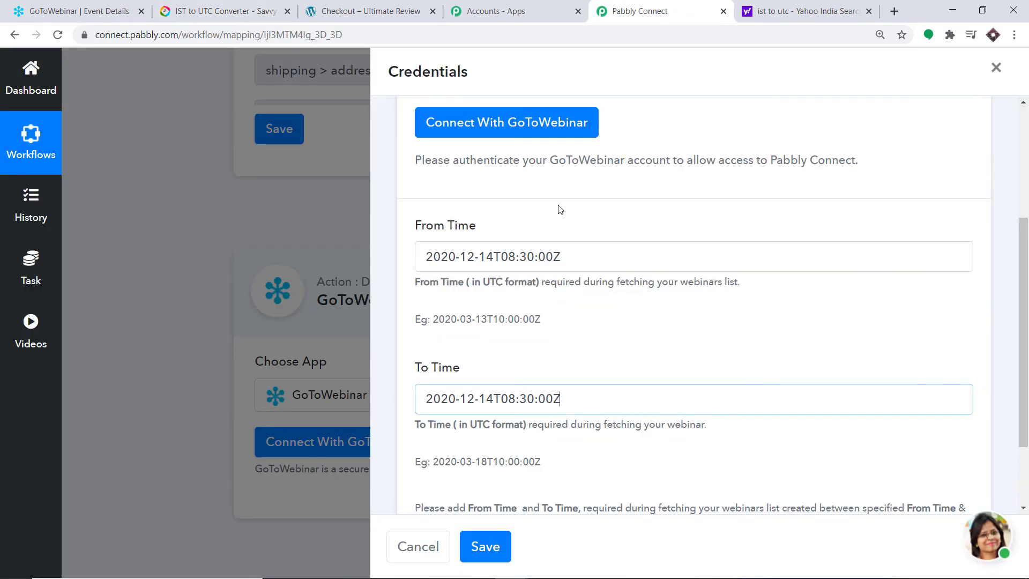
{"action": "left_click", "coordinate": [517, 401]}
{"action": "key", "text": "BackSpace"}
{"action": "type", "text": "9"}
{"action": "left_click", "coordinate": [86, 9]}
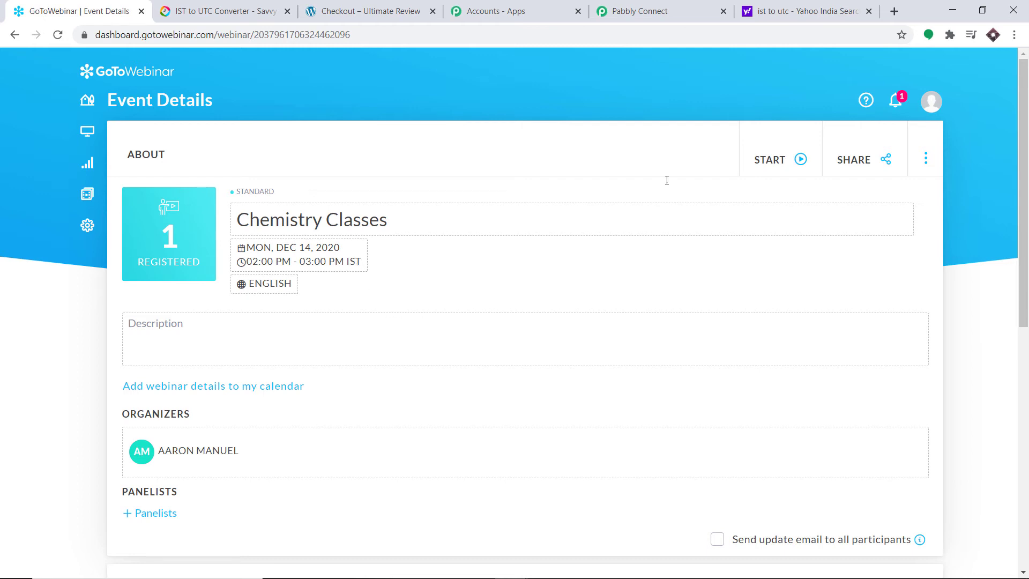
{"action": "left_click", "coordinate": [660, 12]}
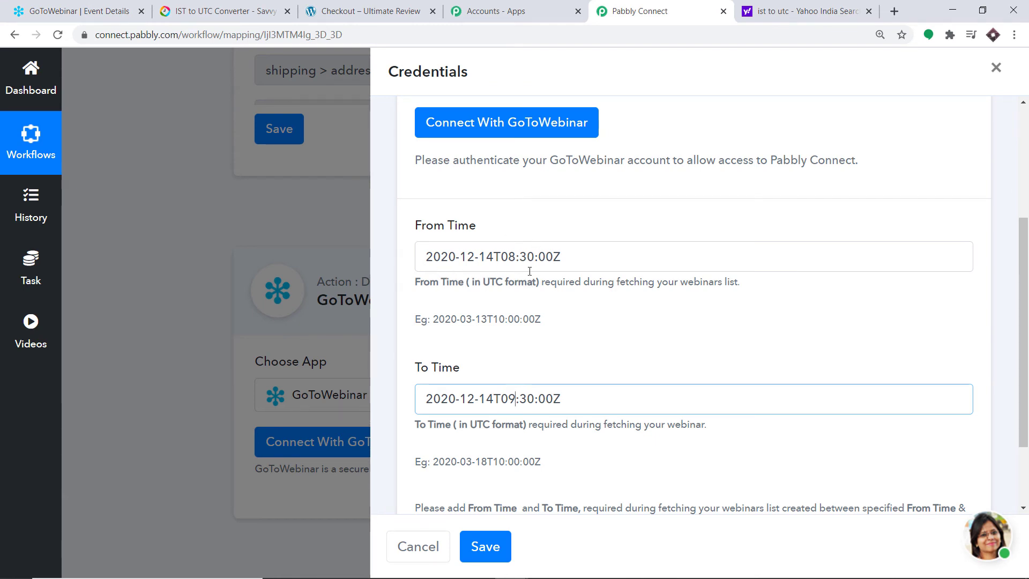
- Try to save the new GoToWebinar credentials
{"action": "scroll", "coordinate": [551, 258], "scroll_direction": "down", "scroll_amount": 2}
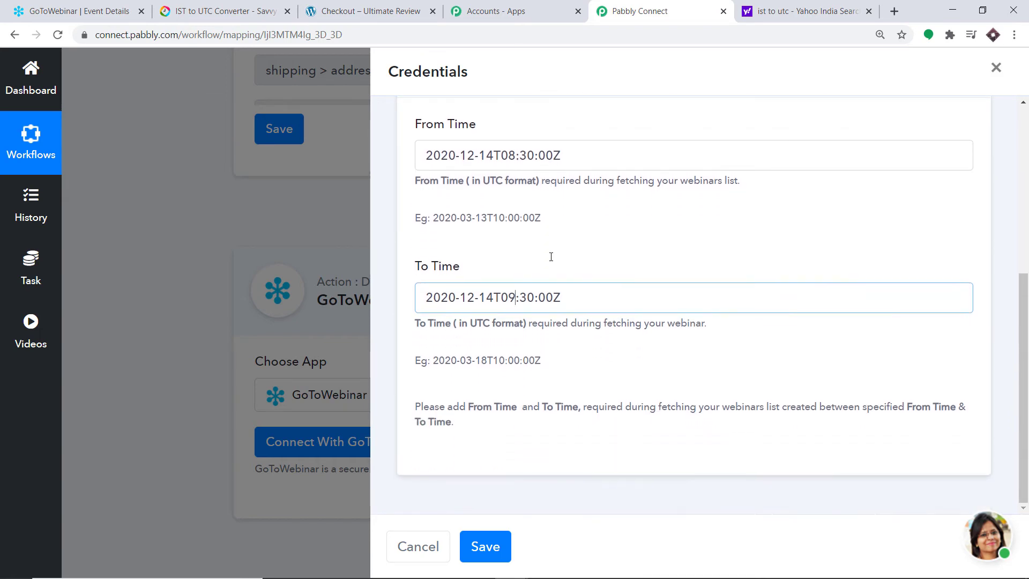
{"action": "left_click", "coordinate": [486, 546]}
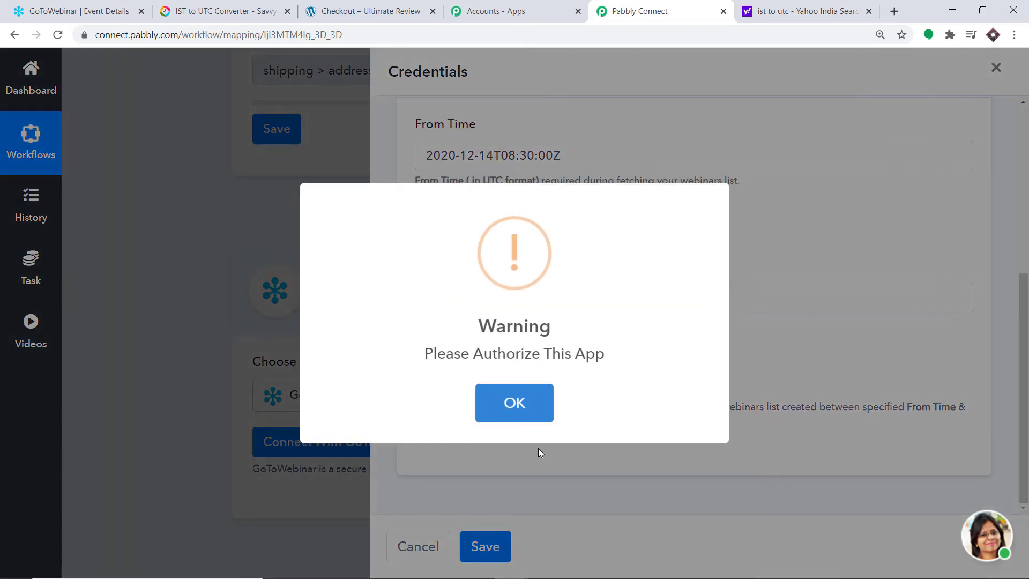
{"action": "left_click", "coordinate": [532, 416]}
- Authorize the GoToWebinar connection from the new credentials form with the entered From Time and To Time
{"action": "scroll", "coordinate": [578, 345], "scroll_direction": "up", "scroll_amount": 3}
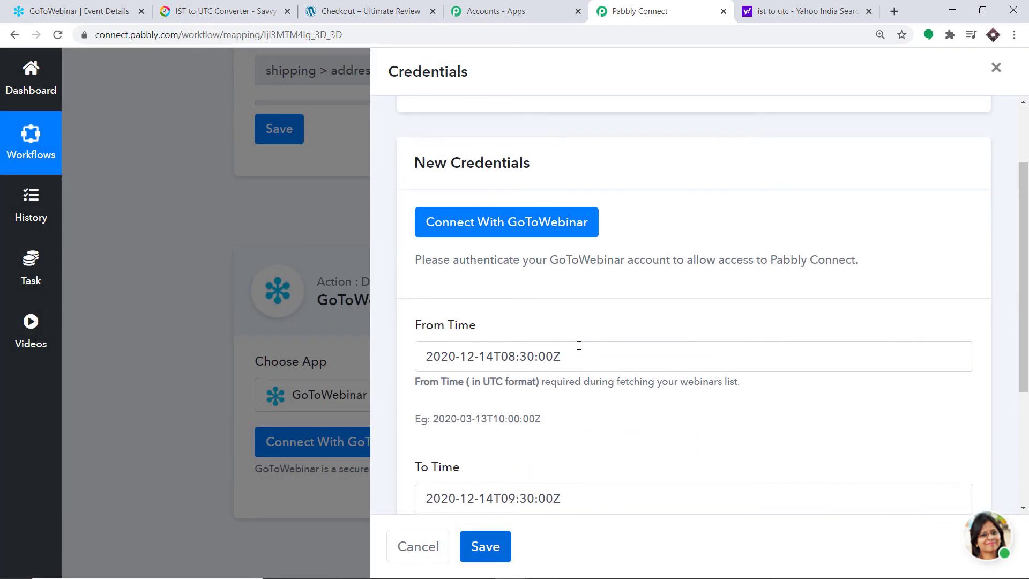
{"action": "left_click", "coordinate": [530, 221]}
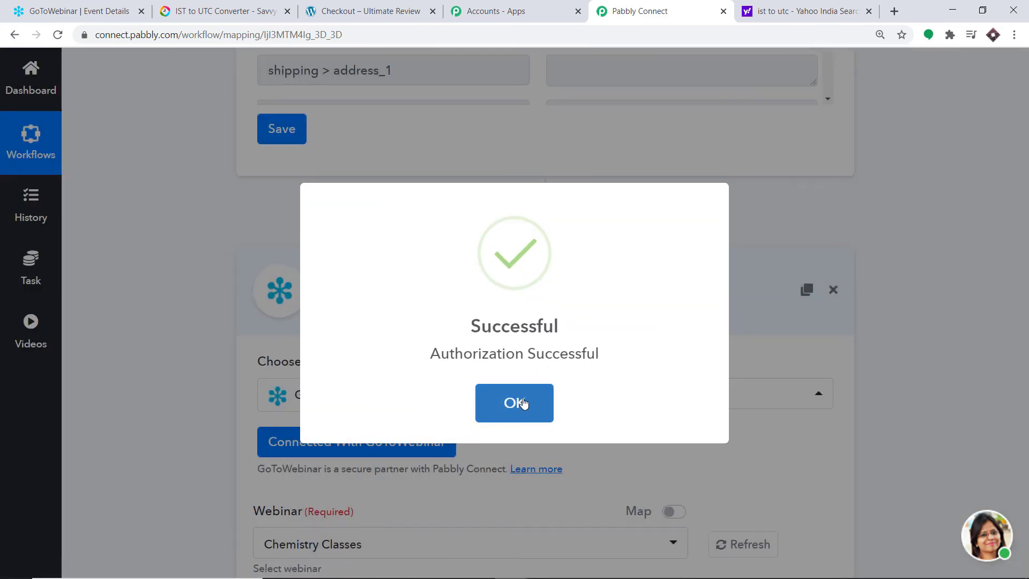
{"action": "left_click", "coordinate": [524, 403]}
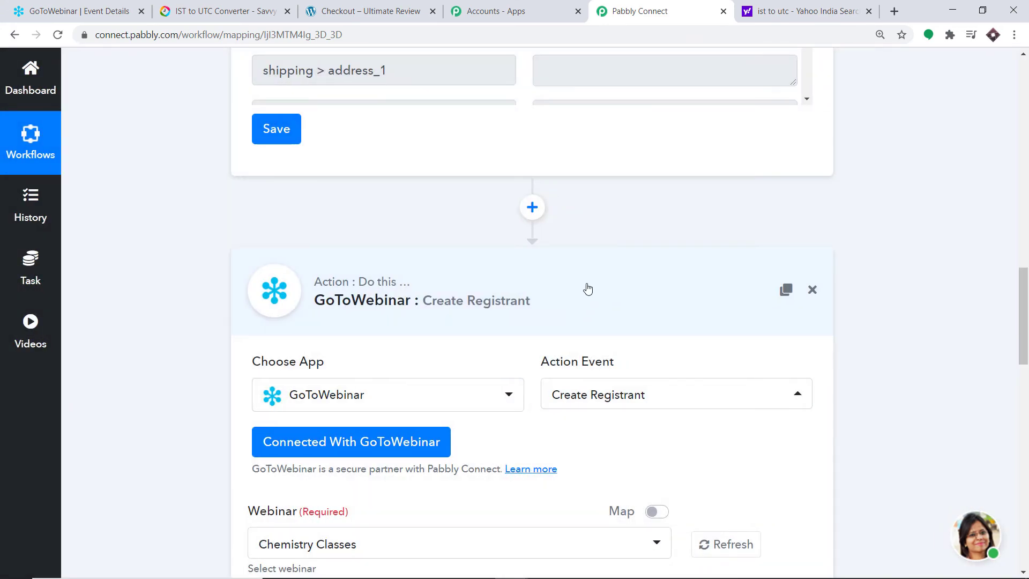
- Compare the webinar selected in the Create Registrant action with the event in GoToWebinar and review the registrant fields
{"action": "scroll", "coordinate": [584, 288], "scroll_direction": "down", "scroll_amount": 6}
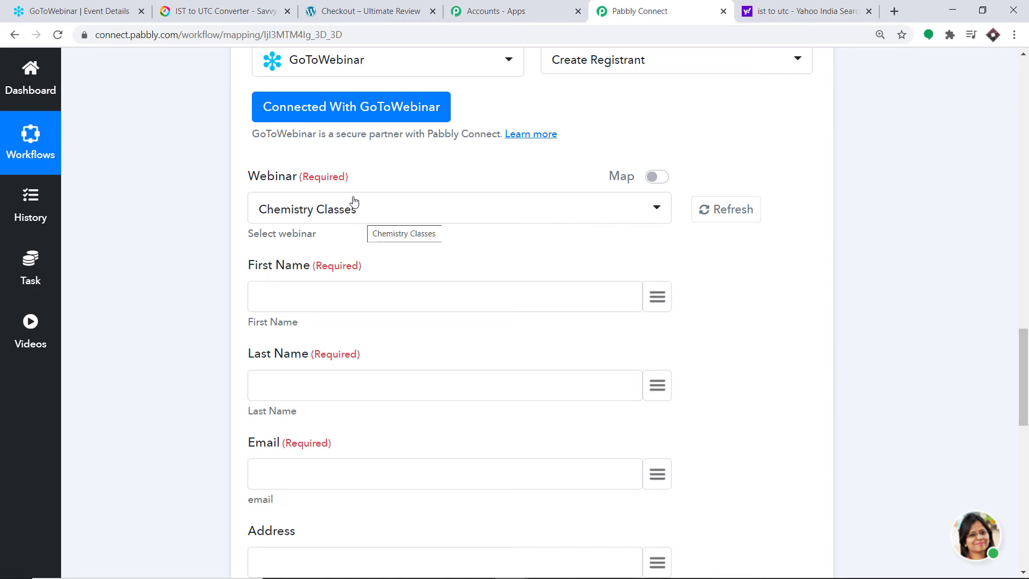
{"action": "left_click", "coordinate": [80, 11]}
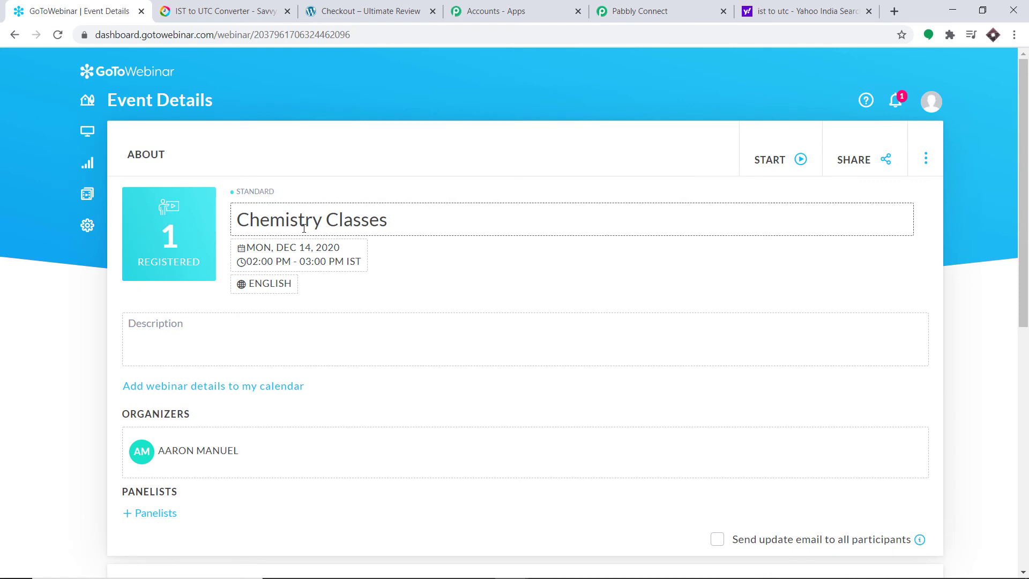
{"action": "left_click", "coordinate": [643, 11]}
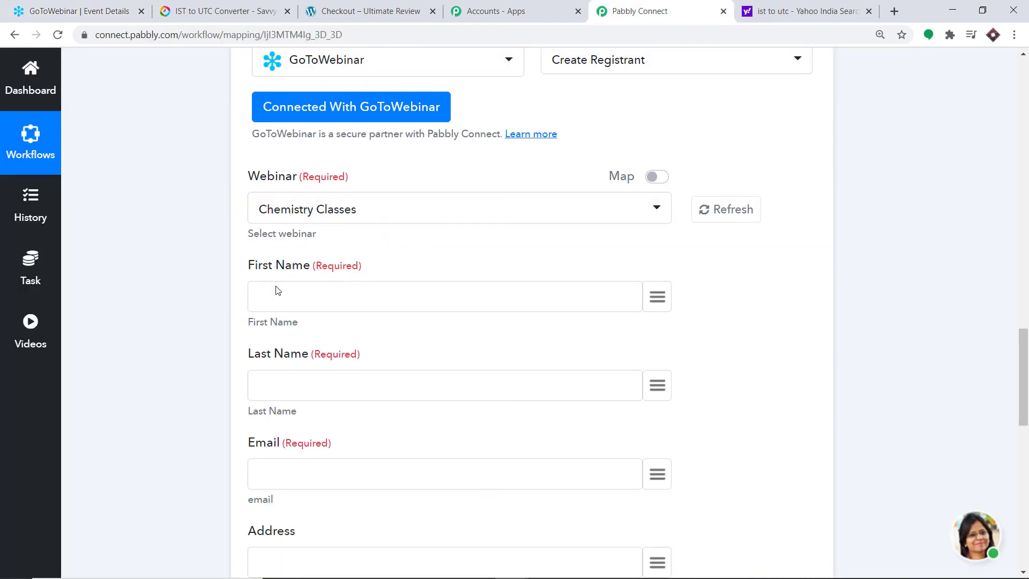
{"action": "scroll", "coordinate": [330, 291], "scroll_direction": "down", "scroll_amount": 1}
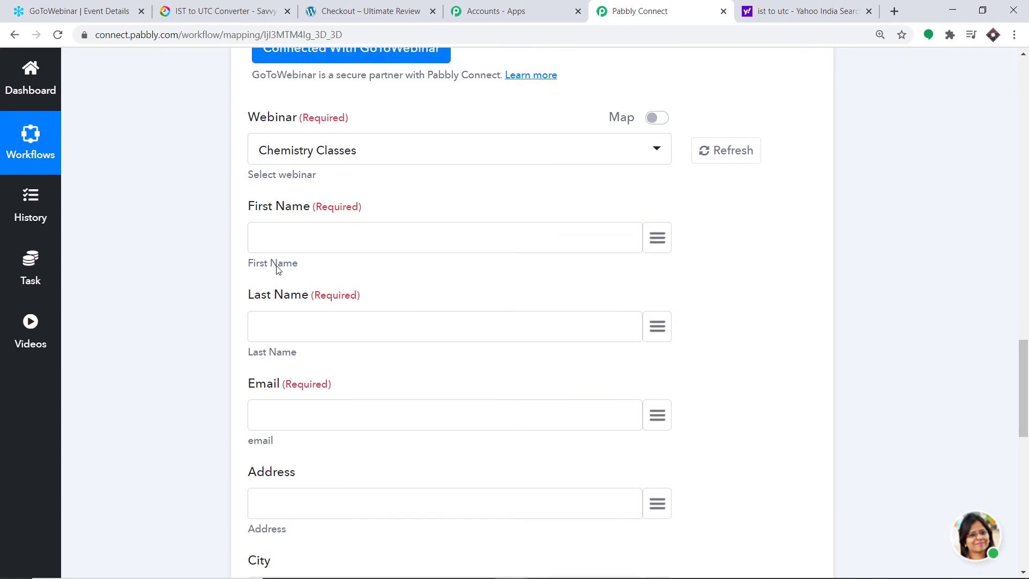
- Map First Name to billing > first_name and Last Name to billing > last_name from the WooCommerce trigger data
{"action": "left_click", "coordinate": [654, 236]}
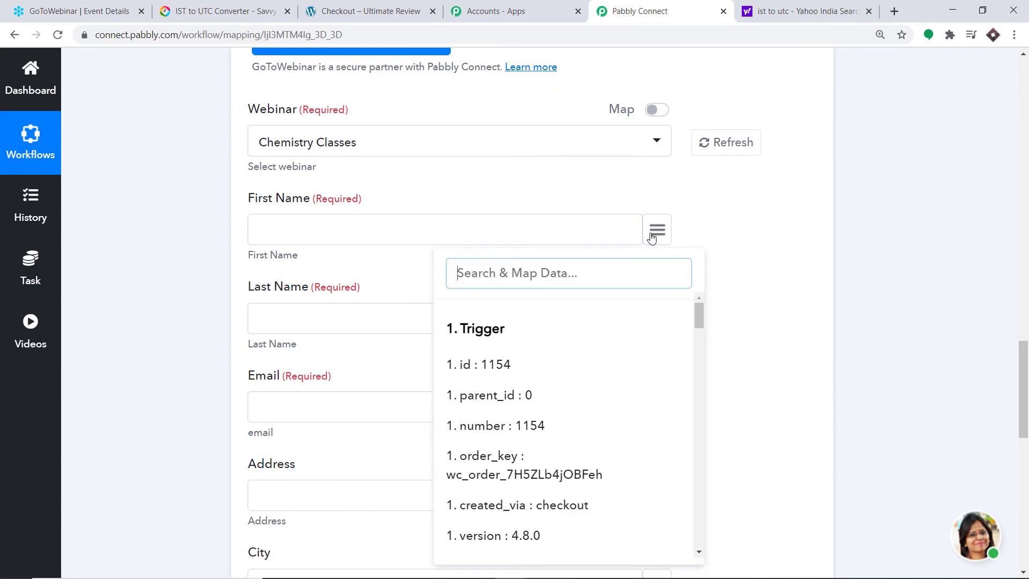
{"action": "type", "text": "nam"}
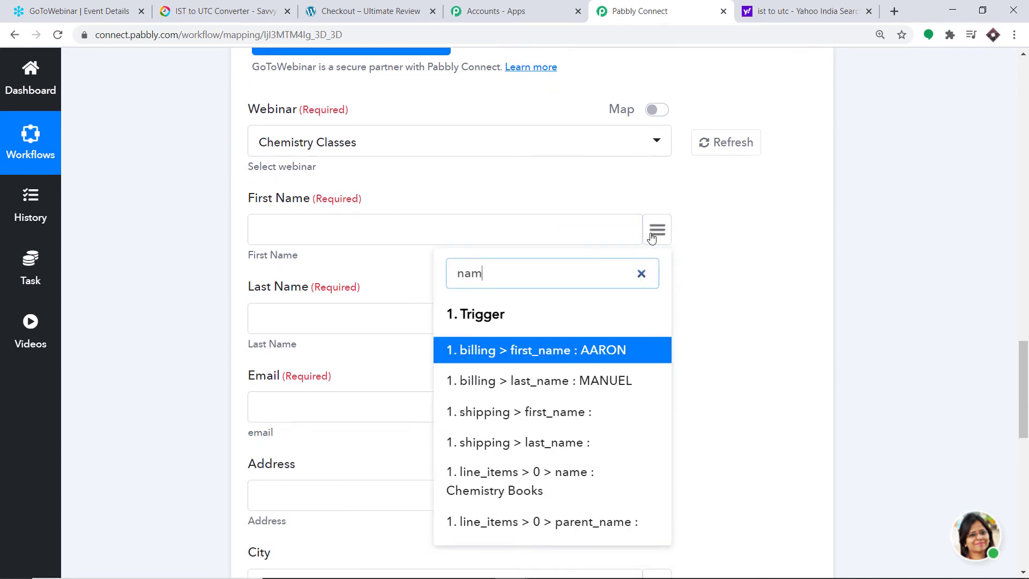
{"action": "left_click", "coordinate": [583, 352]}
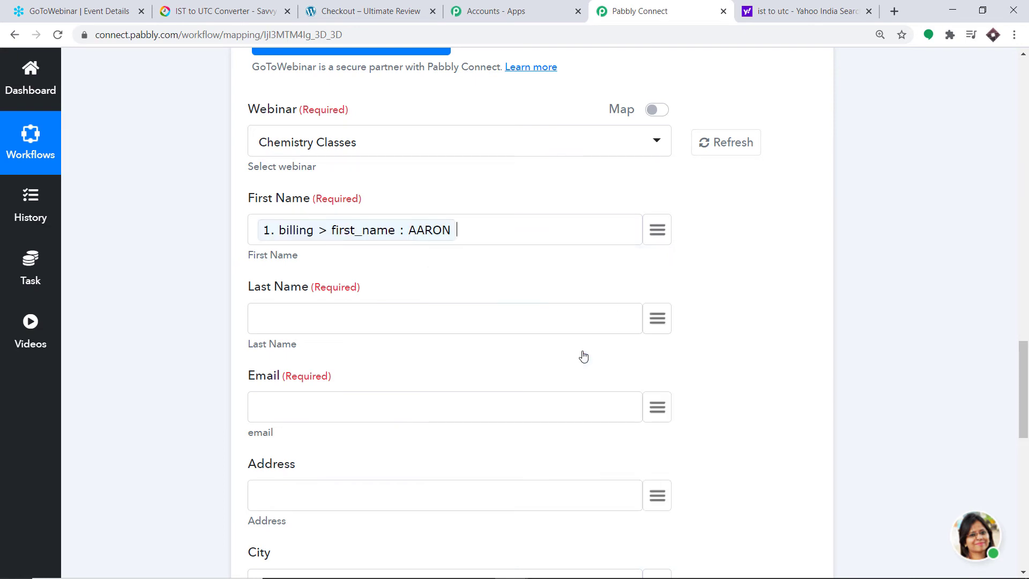
{"action": "left_click", "coordinate": [658, 318]}
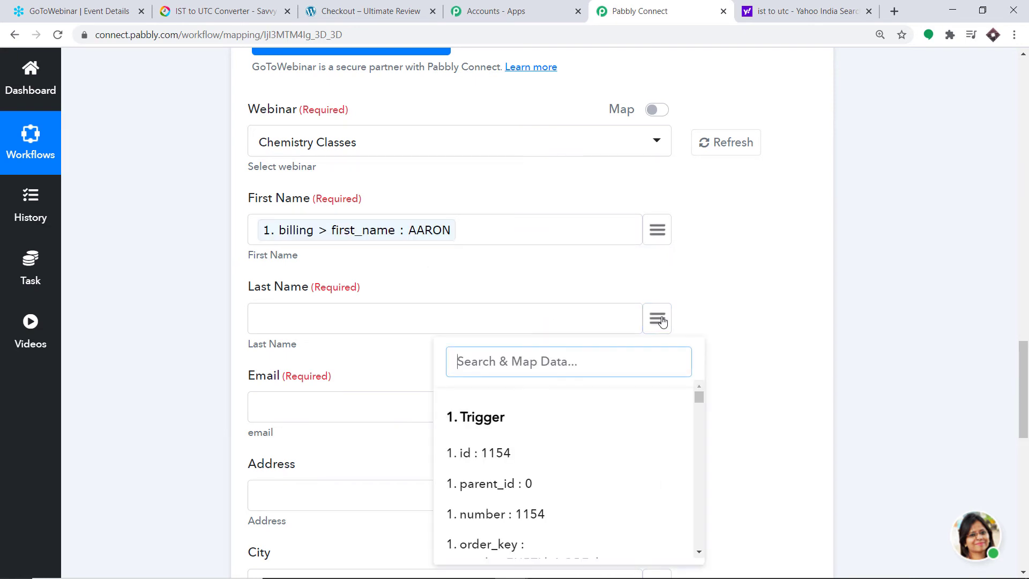
{"action": "type", "text": "manu"}
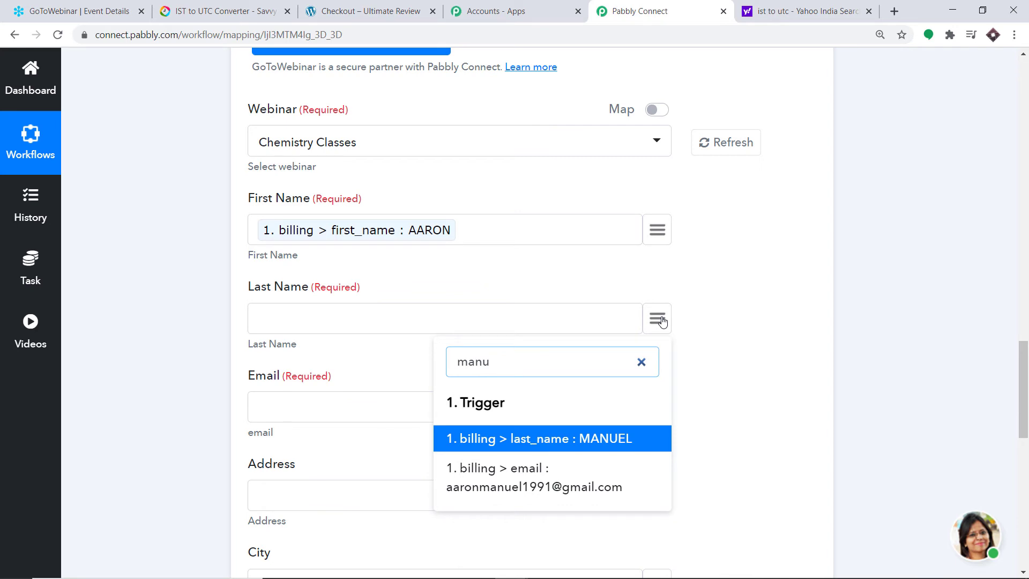
{"action": "left_click", "coordinate": [590, 440]}
- Map the registrant's Email field to billing > email from the trigger data
{"action": "scroll", "coordinate": [513, 322], "scroll_direction": "down", "scroll_amount": 2}
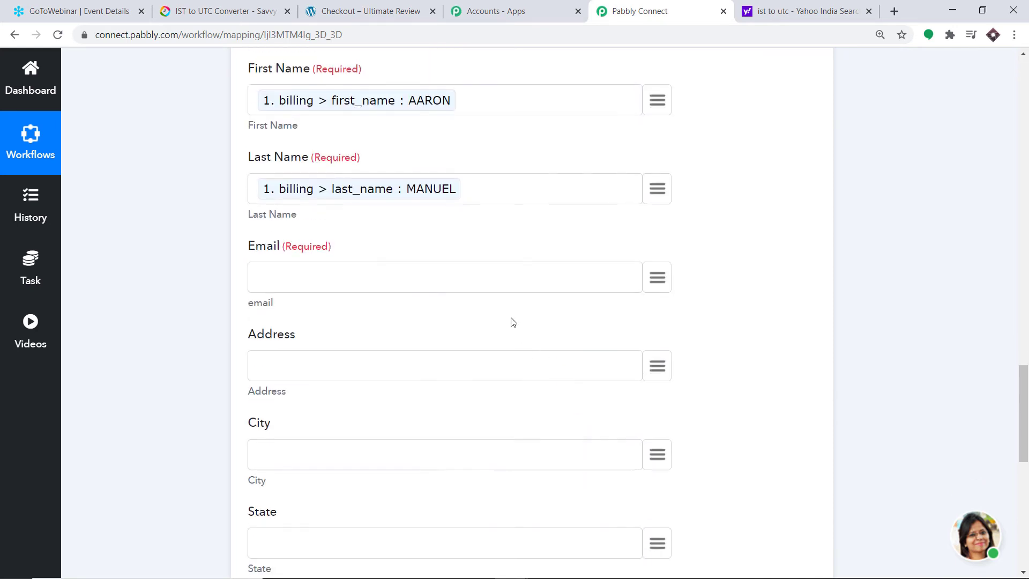
{"action": "left_click", "coordinate": [666, 274]}
{"action": "type", "text": "e"}
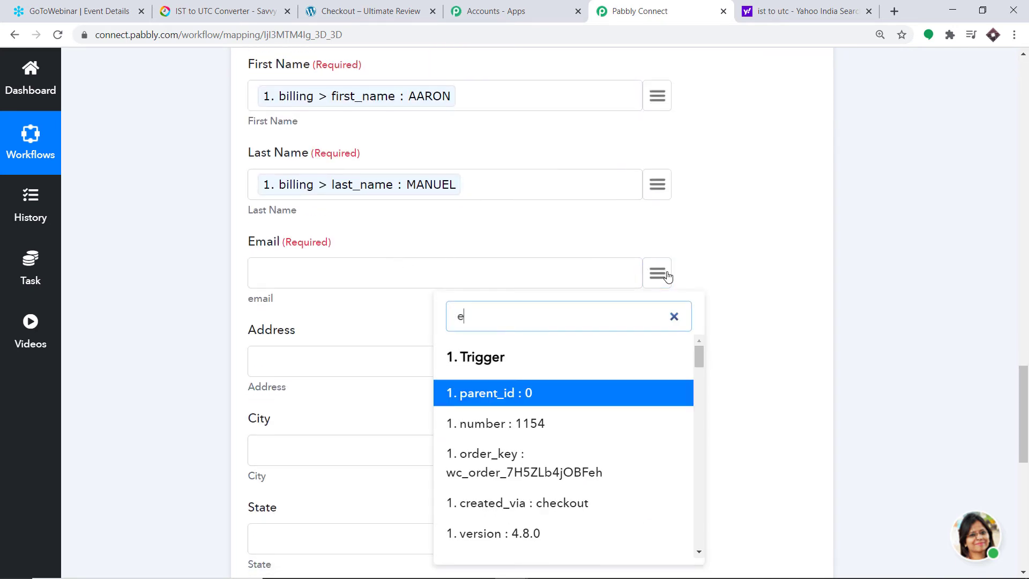
{"action": "type", "text": "mail"}
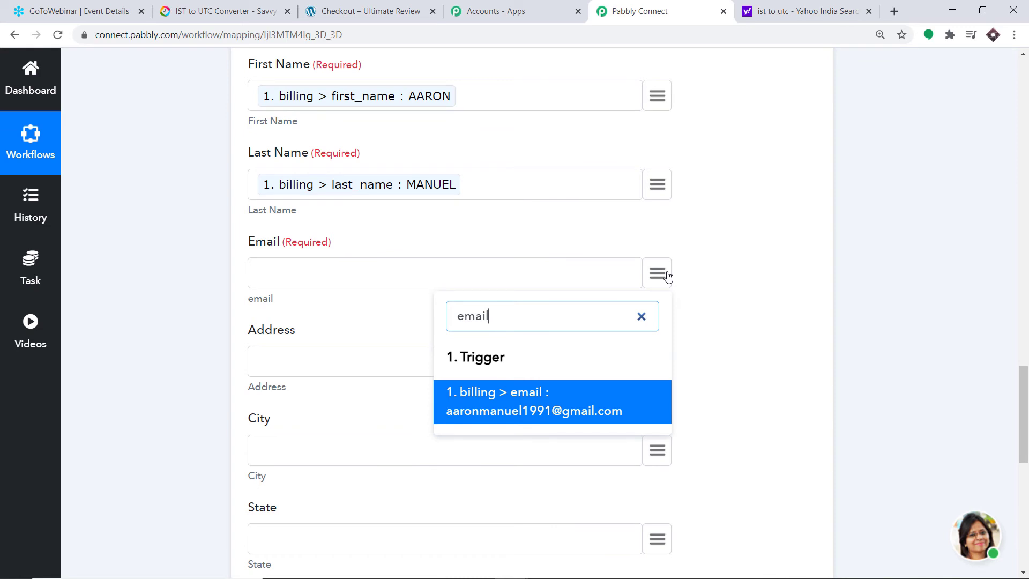
{"action": "left_click", "coordinate": [552, 407]}
- Map the registrant's Address field to billing > address_1 from the trigger data
{"action": "scroll", "coordinate": [542, 399], "scroll_direction": "down", "scroll_amount": 1}
{"action": "scroll", "coordinate": [542, 399], "scroll_direction": "down", "scroll_amount": 3}
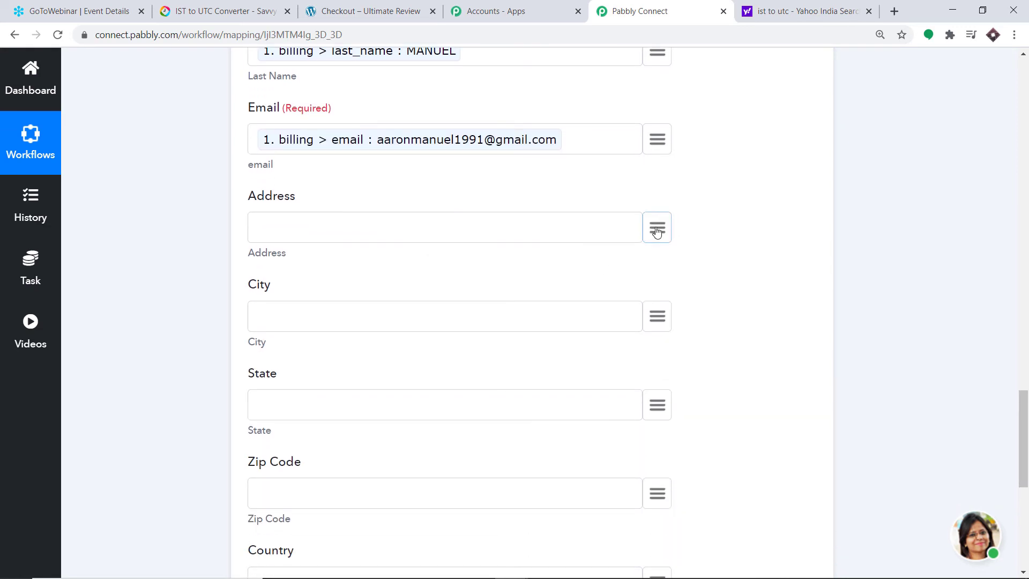
{"action": "left_click", "coordinate": [656, 229]}
{"action": "type", "text": "addre"}
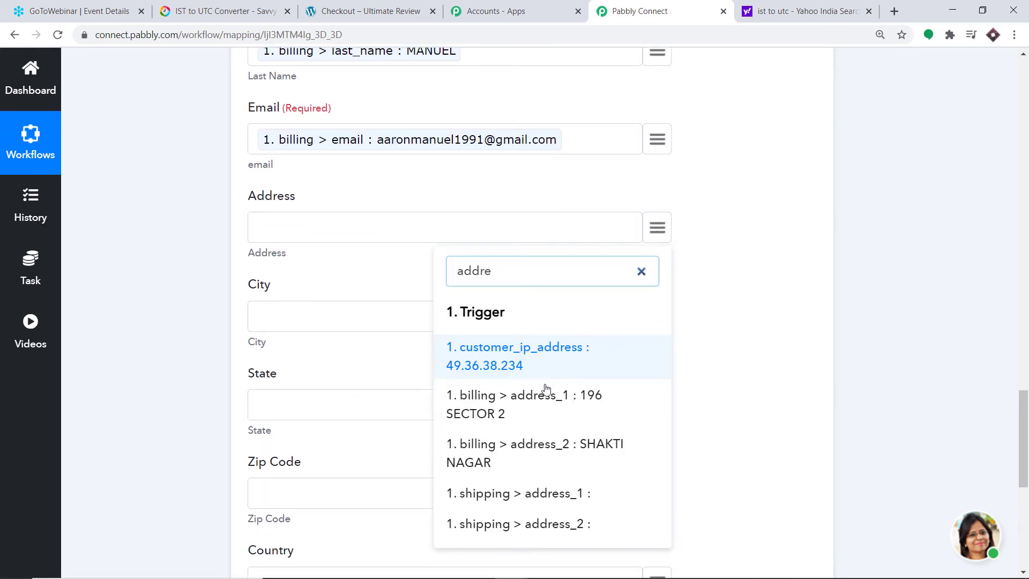
{"action": "left_click", "coordinate": [593, 391]}
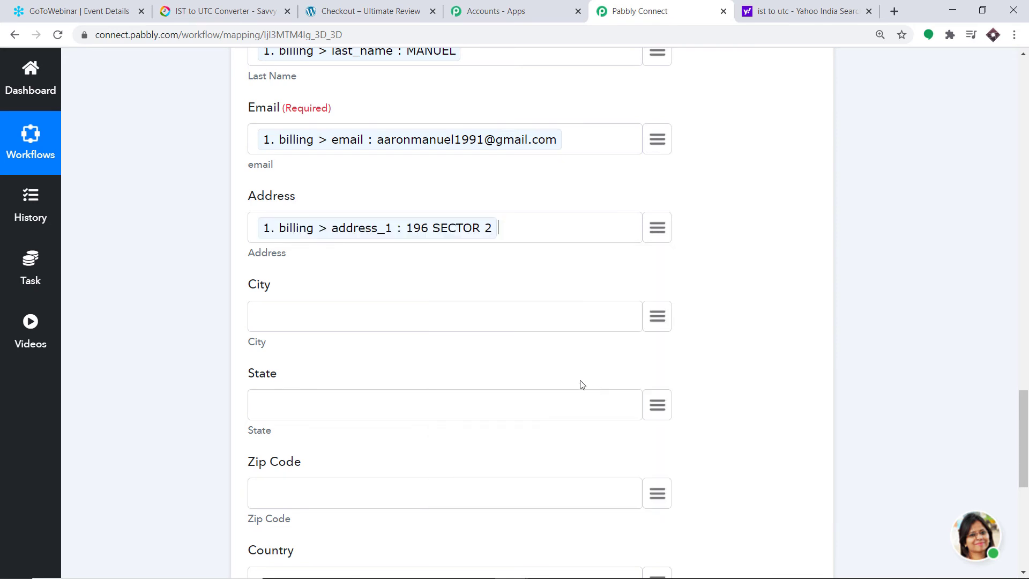
- Map the registrant's State field to billing > state, leaving City empty
{"action": "scroll", "coordinate": [637, 344], "scroll_direction": "down", "scroll_amount": 2}
{"action": "left_click", "coordinate": [658, 337]}
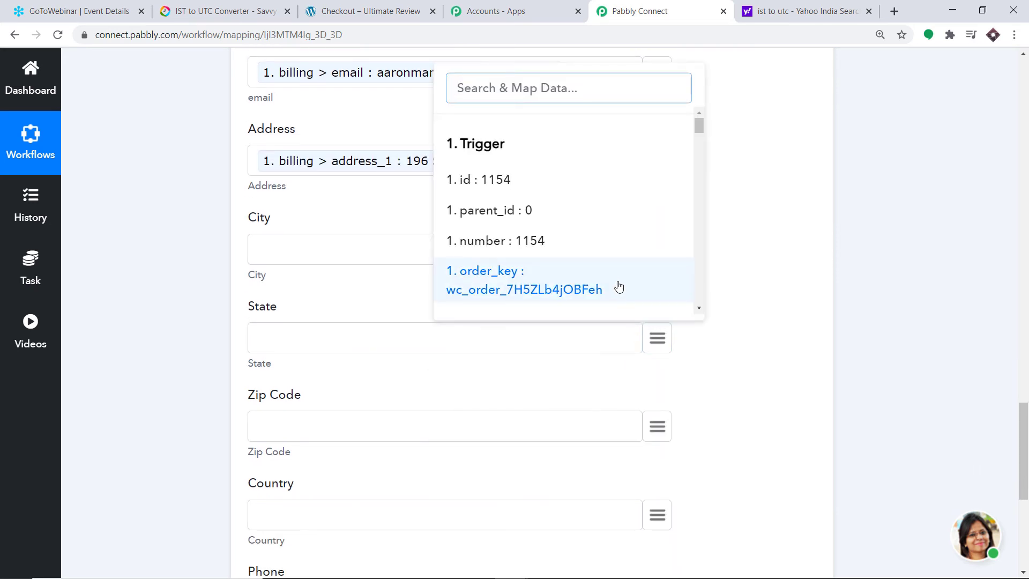
{"action": "type", "text": "sta"}
{"action": "left_click", "coordinate": [552, 268]}
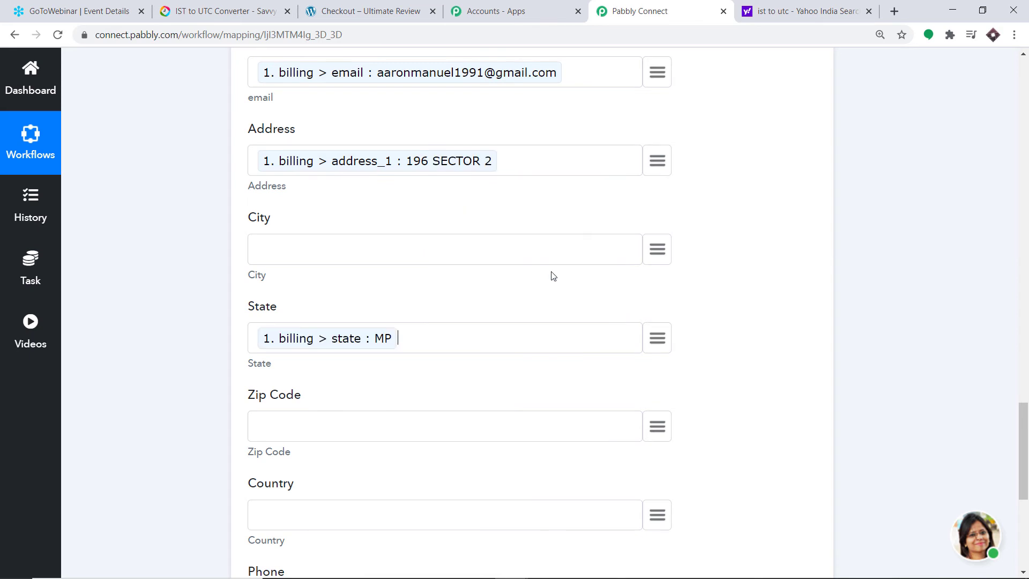
- Map the registrant's Zip Code field to billing > postcode from the trigger data
{"action": "scroll", "coordinate": [539, 294], "scroll_direction": "down", "scroll_amount": 3}
{"action": "left_click", "coordinate": [649, 294]}
{"action": "type", "text": "z"}
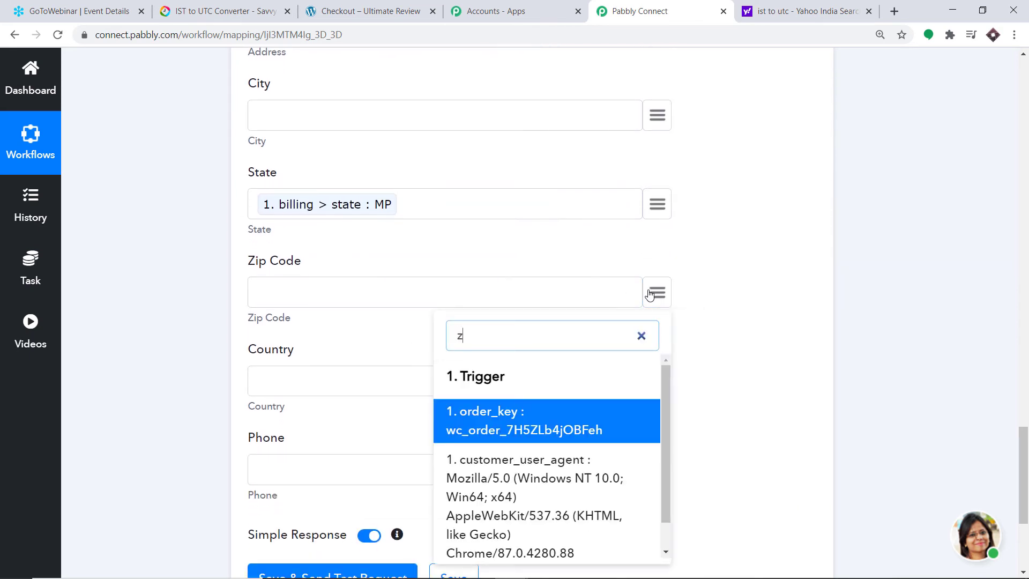
{"action": "type", "text": "ip"}
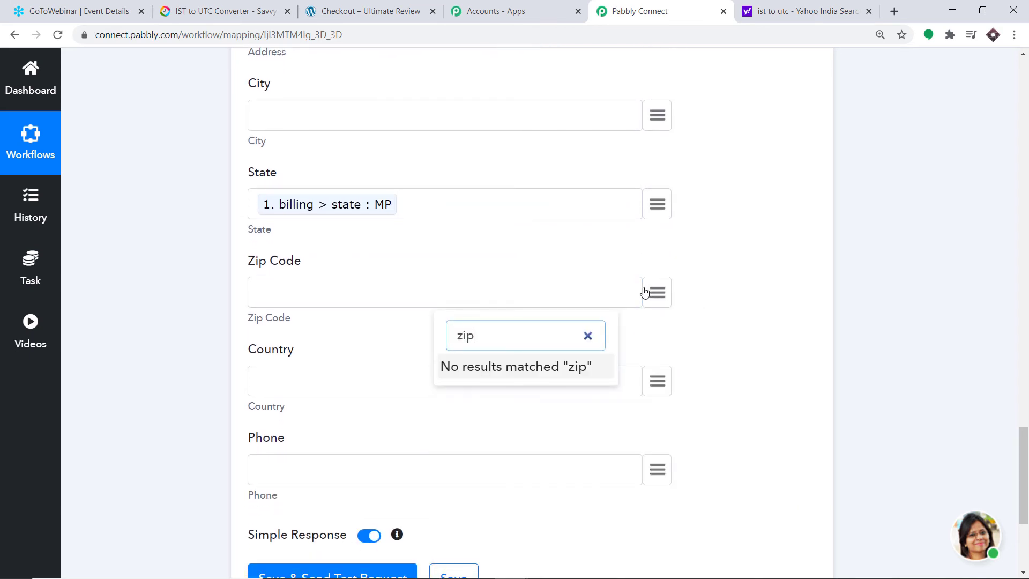
{"action": "key", "text": "BackSpace"}
{"action": "key", "text": "BackSpace"}
{"action": "key", "text": "BackSpace"}
{"action": "type", "text": "po"}
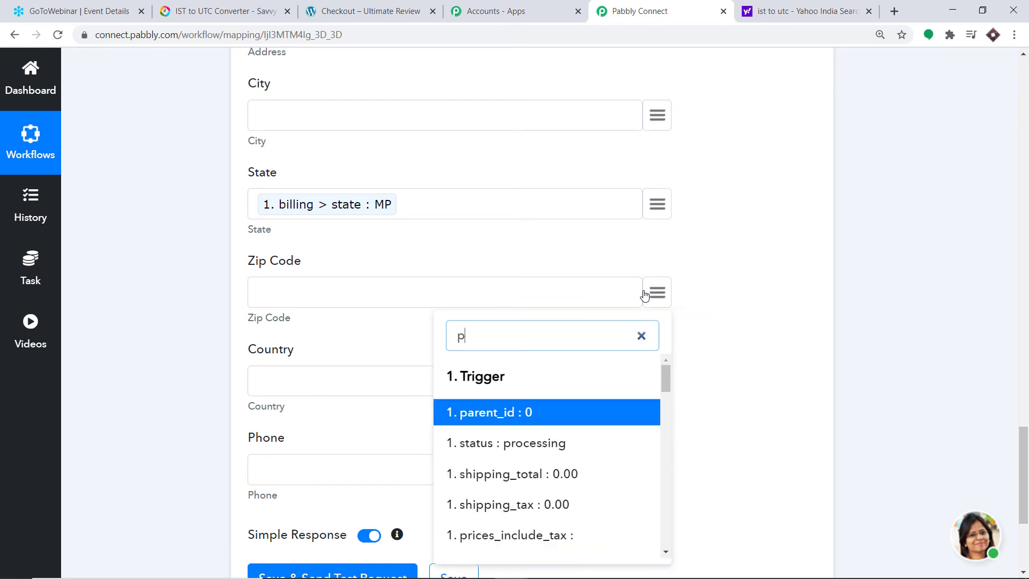
{"action": "left_click", "coordinate": [544, 419]}
- Map the registrant's Phone field to billing > phone, leaving Country empty
{"action": "scroll", "coordinate": [536, 413], "scroll_direction": "down", "scroll_amount": 1}
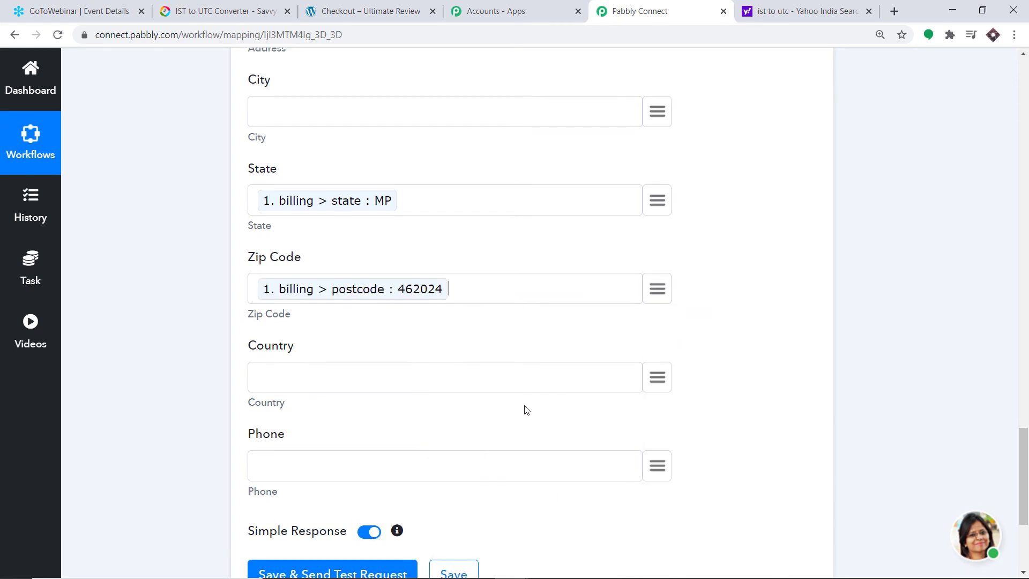
{"action": "left_click", "coordinate": [656, 402]}
{"action": "type", "text": "pho"}
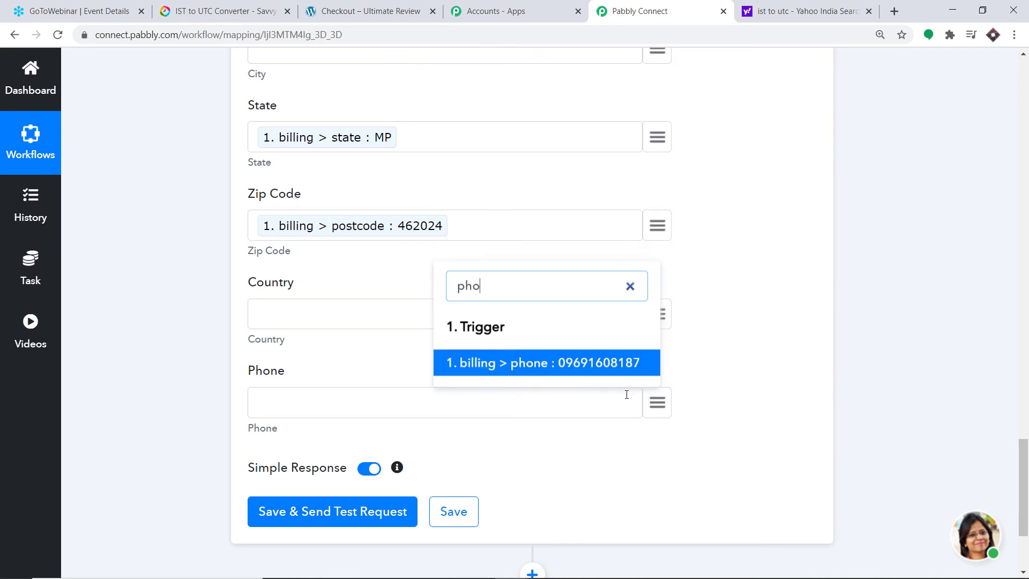
{"action": "left_click", "coordinate": [593, 366]}
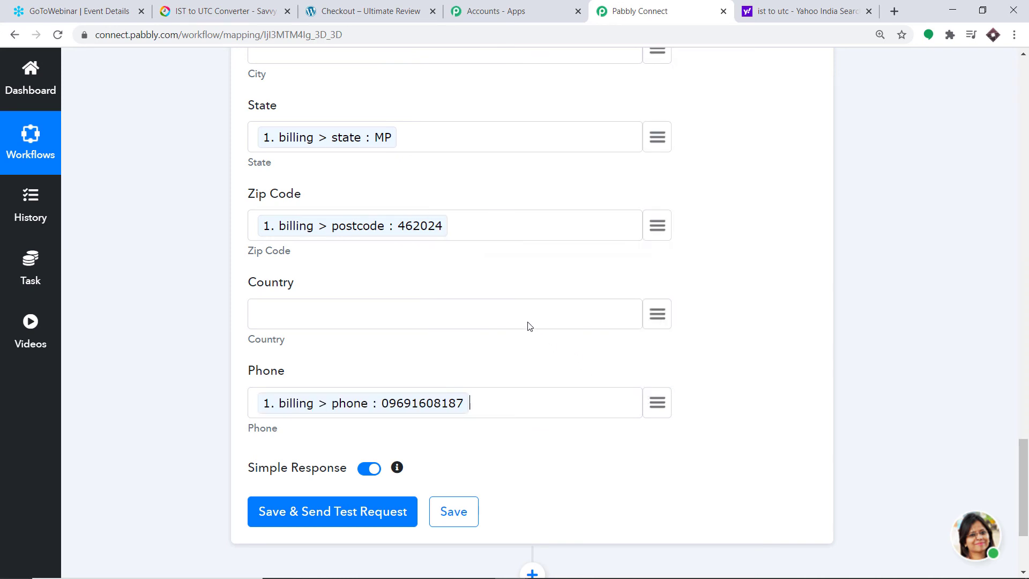
- Review the mapped registrant fields, then save the Create Registrant action and send a test request
{"action": "scroll", "coordinate": [483, 300], "scroll_direction": "up", "scroll_amount": 5}
{"action": "scroll", "coordinate": [412, 92], "scroll_direction": "up", "scroll_amount": 2}
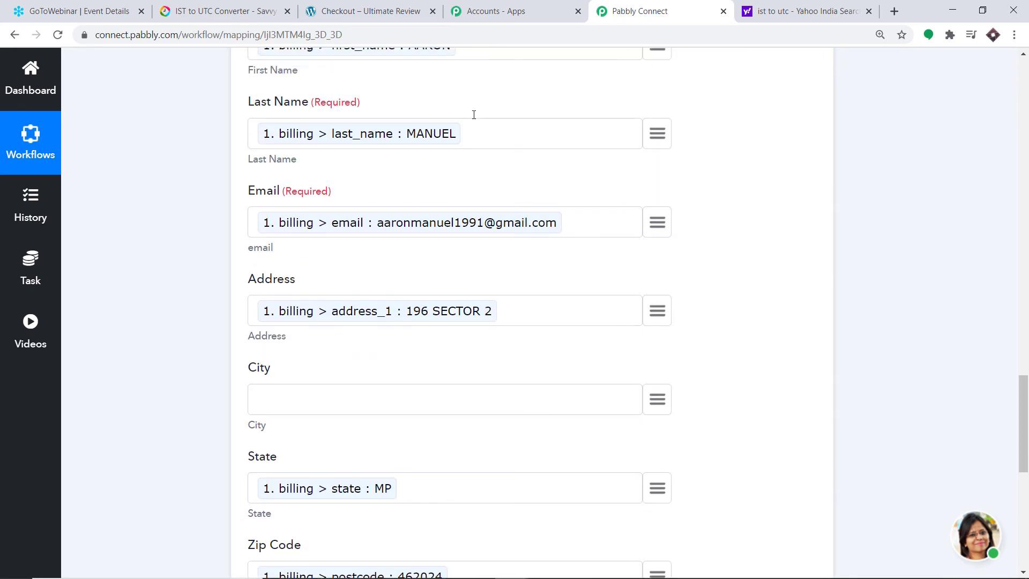
{"action": "scroll", "coordinate": [558, 129], "scroll_direction": "up", "scroll_amount": 3}
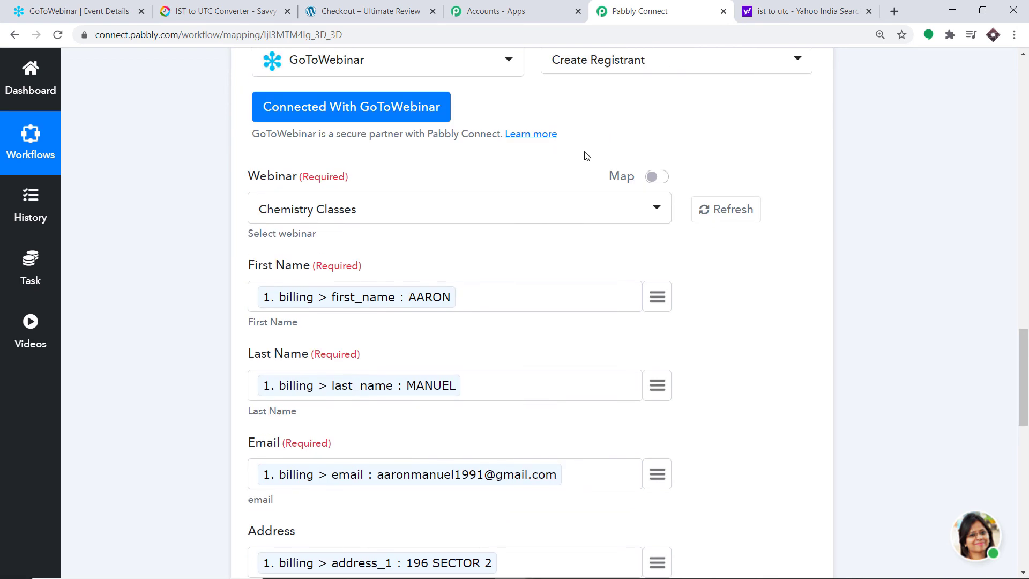
{"action": "scroll", "coordinate": [508, 265], "scroll_direction": "down", "scroll_amount": 12}
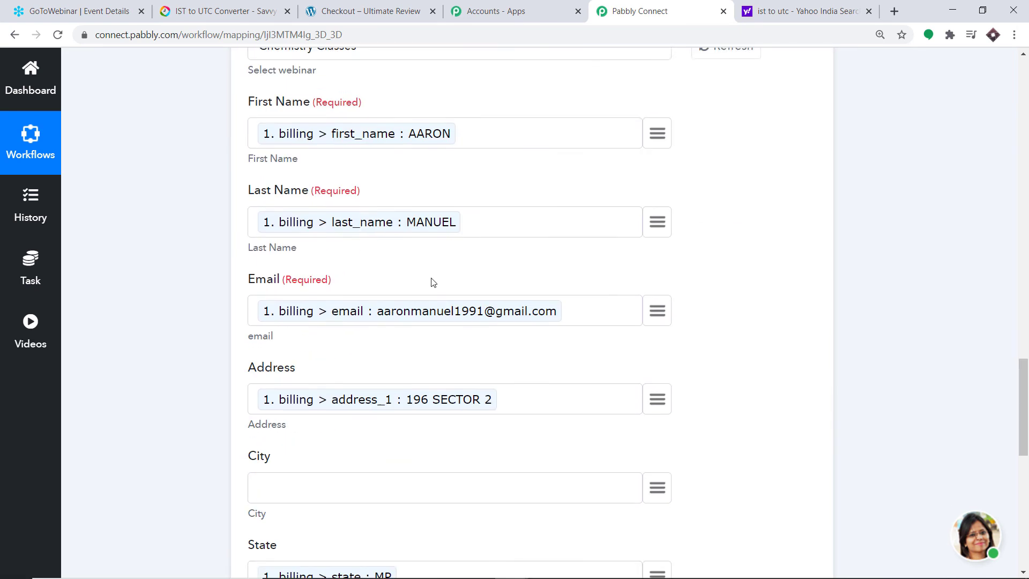
{"action": "scroll", "coordinate": [420, 298], "scroll_direction": "down", "scroll_amount": 1}
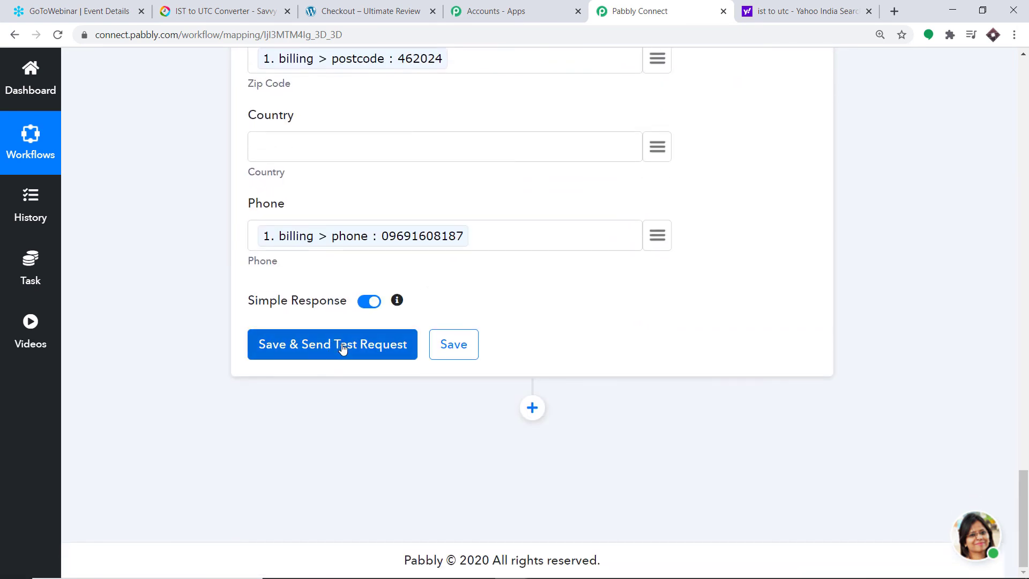
{"action": "left_click", "coordinate": [344, 349]}
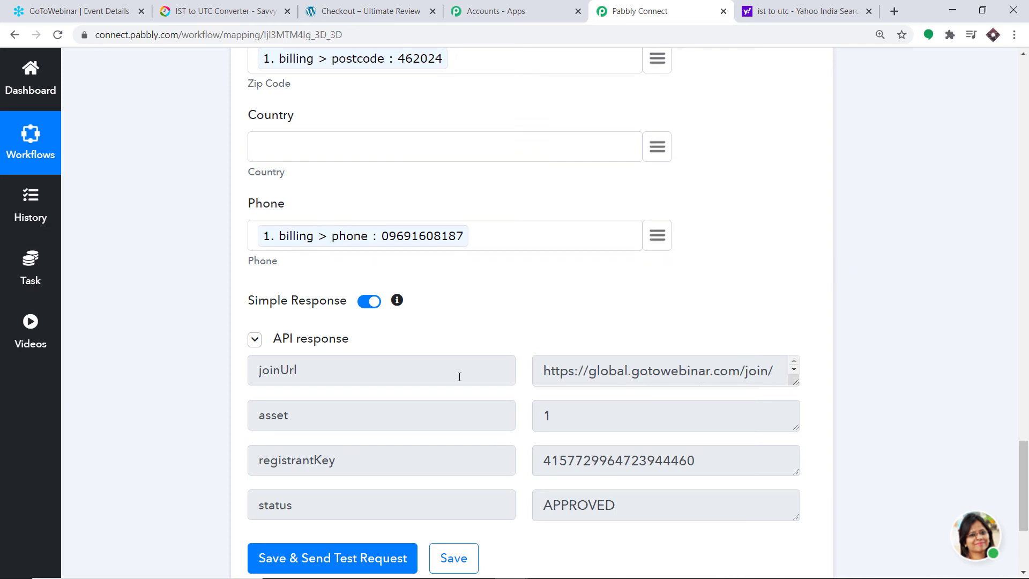
- Switch to GoToWebinar, reload the Chemistry Classes event and check its list of registrants
{"action": "left_click", "coordinate": [80, 11]}
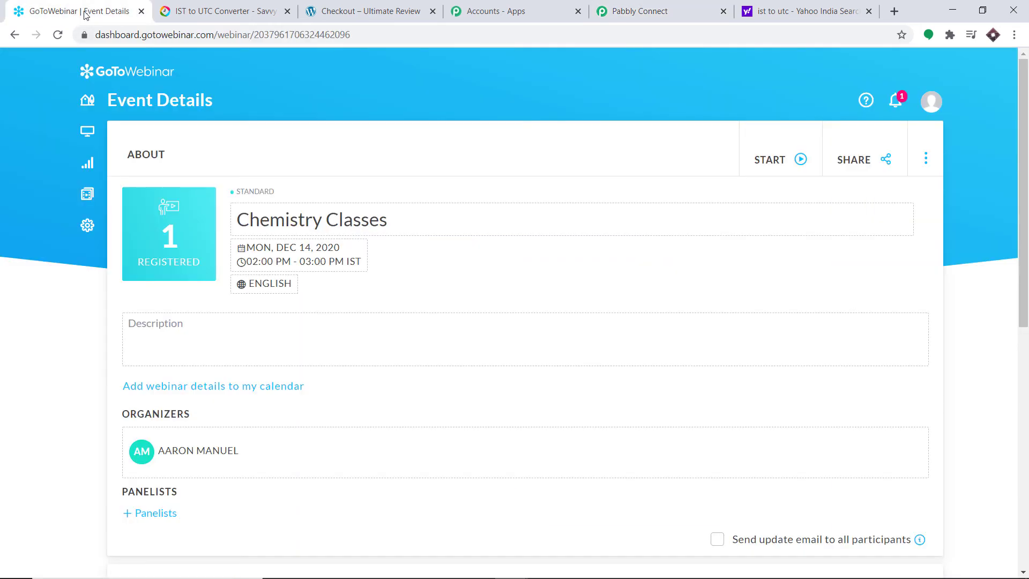
{"action": "left_click", "coordinate": [58, 35]}
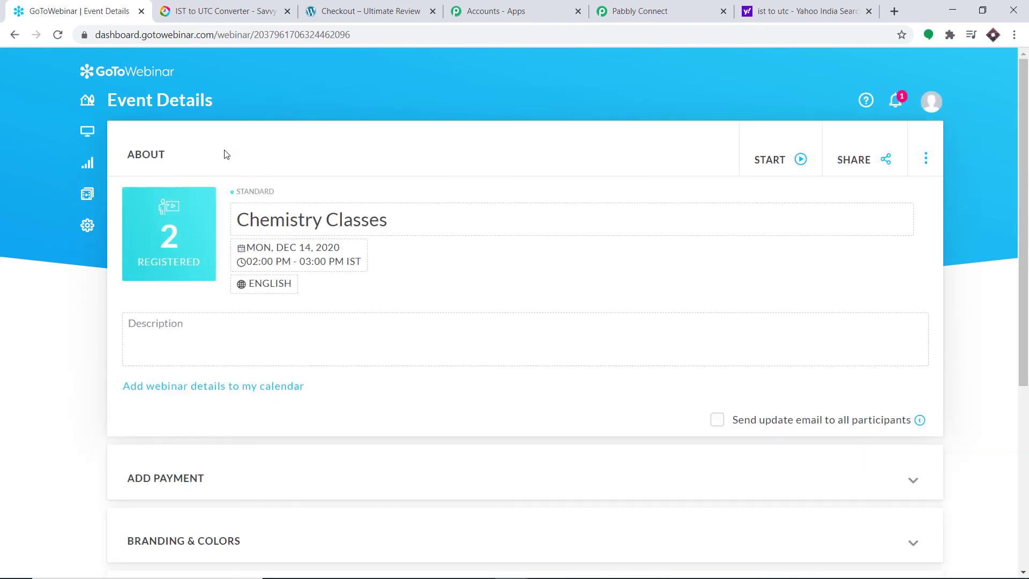
{"action": "left_click", "coordinate": [172, 247]}
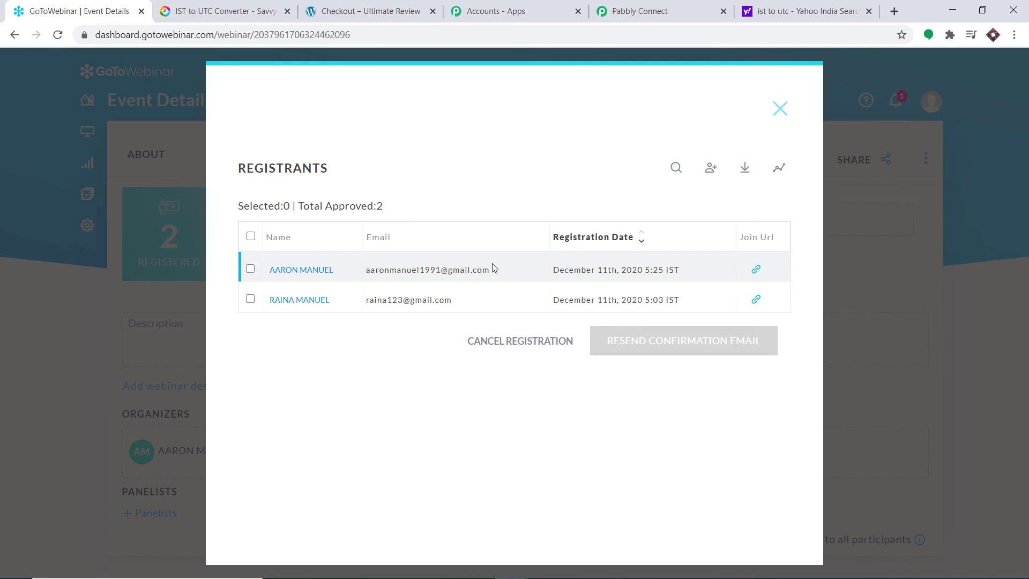
- Return to Pabbly Connect and collapse the GoToWebinar action and the WooCommerce trigger to show the whole workflow
{"action": "left_click", "coordinate": [640, 11]}
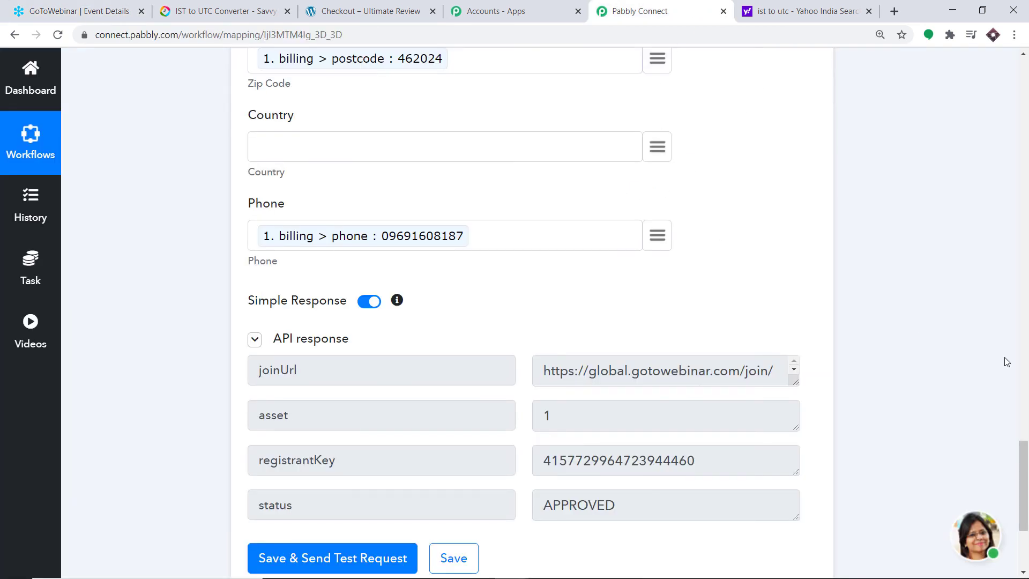
{"action": "scroll", "coordinate": [1025, 378], "scroll_direction": "up", "scroll_amount": 8}
{"action": "scroll", "coordinate": [1026, 378], "scroll_direction": "up", "scroll_amount": 8}
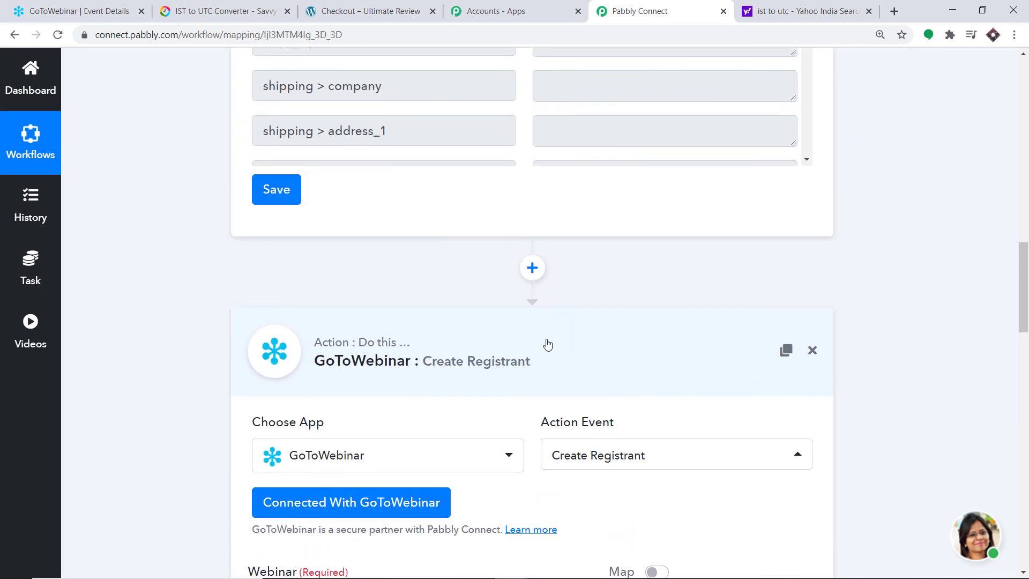
{"action": "left_click", "coordinate": [544, 359]}
{"action": "left_click_drag", "start_coordinate": [1023, 441], "coordinate": [1023, 179]}
{"action": "left_click", "coordinate": [453, 65]}
{"action": "scroll", "coordinate": [928, 226], "scroll_direction": "up", "scroll_amount": 3}
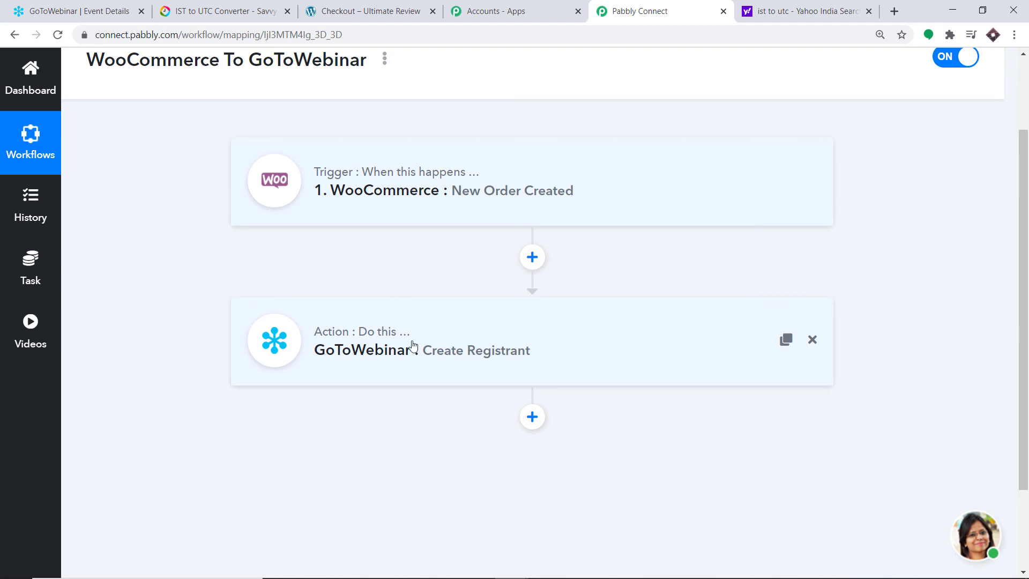
- Switch to the WordPress site, go to its admin dashboard and open the list of all WooCommerce products
{"action": "left_click", "coordinate": [370, 11]}
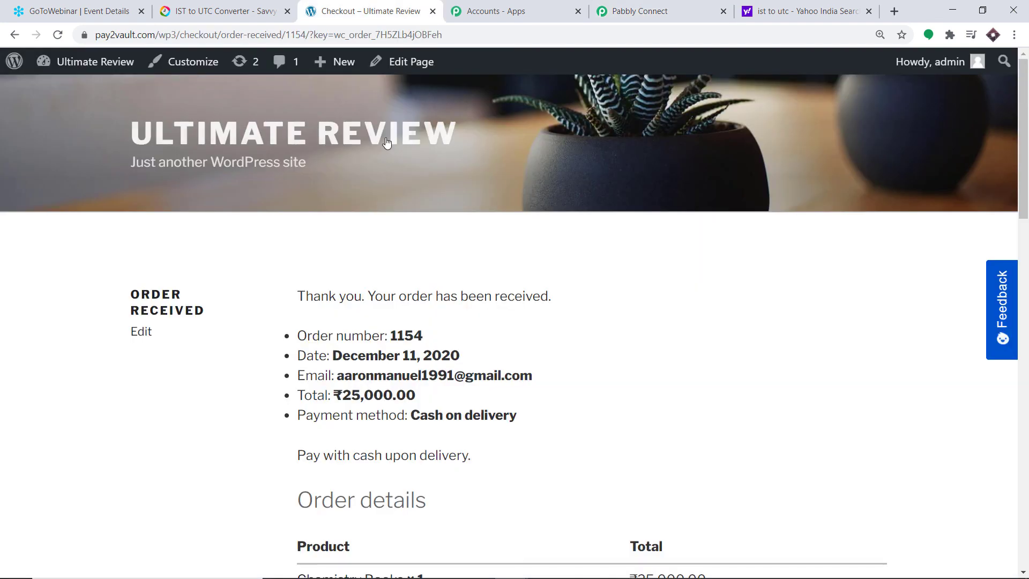
{"action": "mouse_move", "coordinate": [54, 59]}
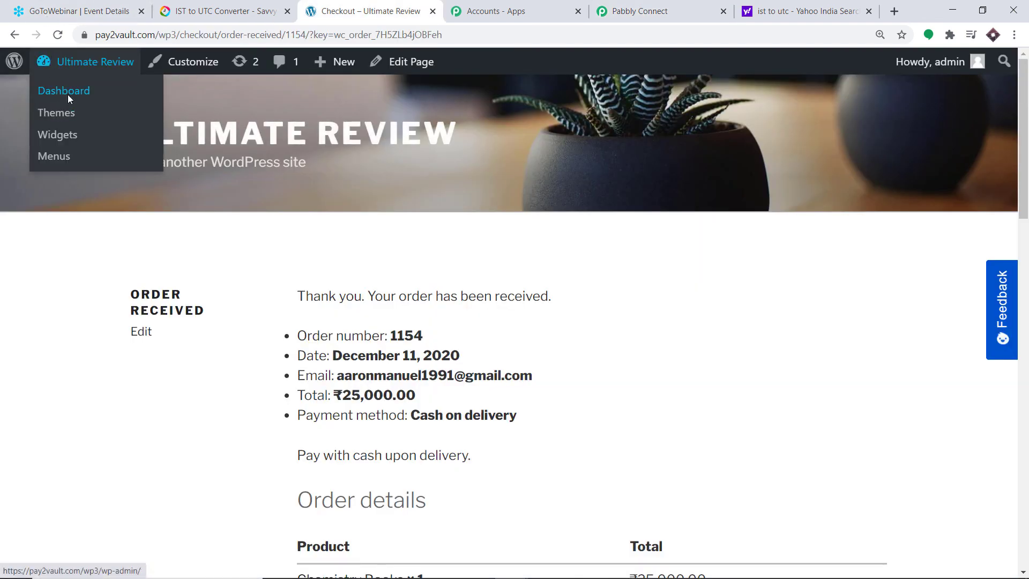
{"action": "left_click", "coordinate": [51, 89]}
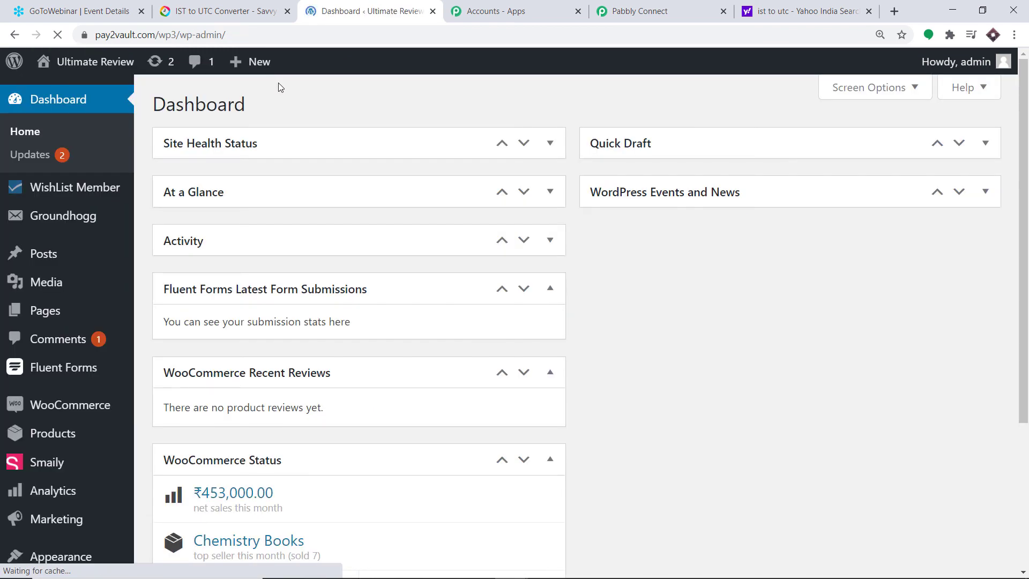
{"action": "mouse_move", "coordinate": [75, 435]}
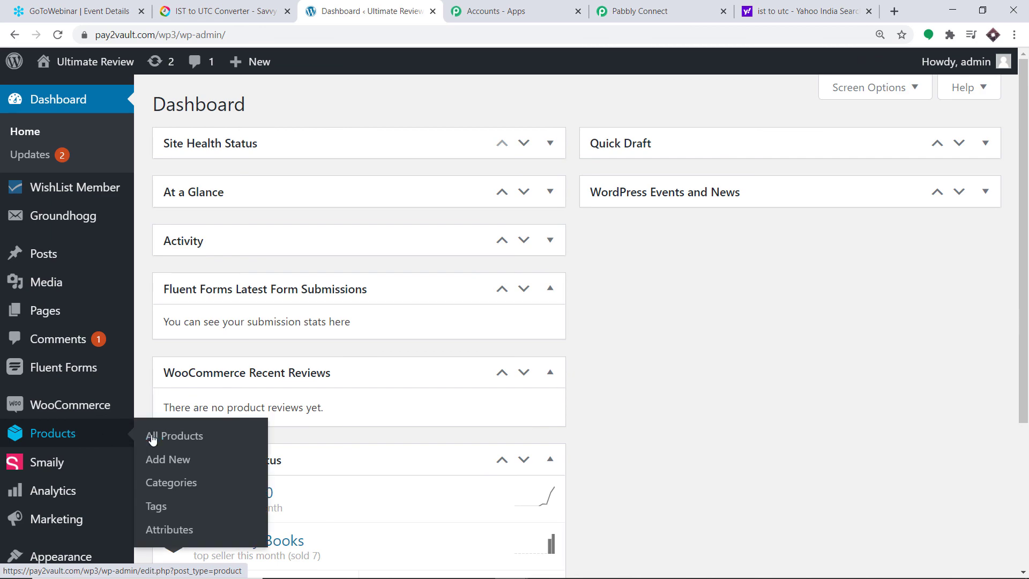
{"action": "left_click", "coordinate": [152, 434]}
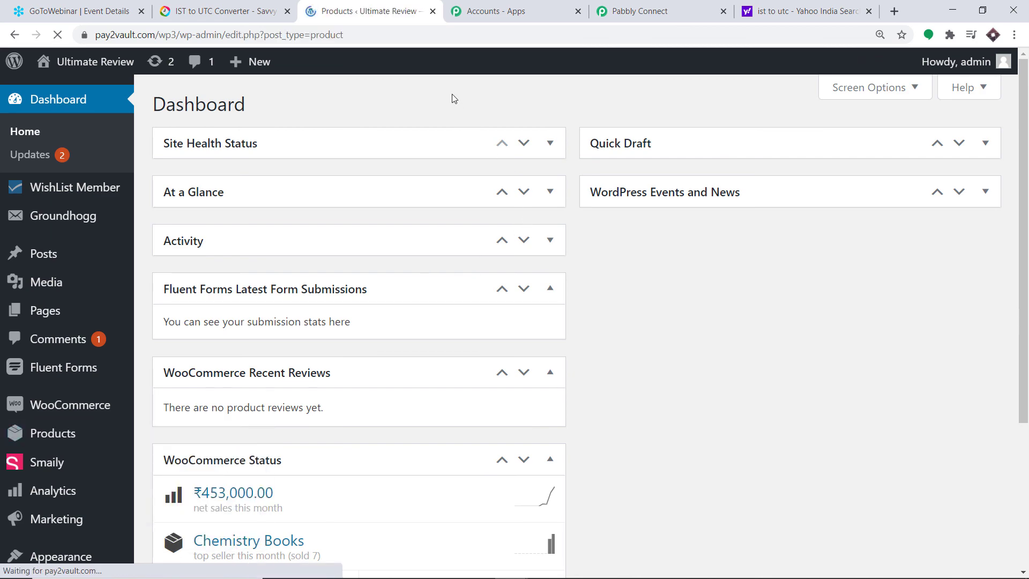
- Find the Chemistry Books product in the WooCommerce product list and view its store page
{"action": "scroll", "coordinate": [304, 242], "scroll_direction": "down", "scroll_amount": 2}
{"action": "scroll", "coordinate": [304, 241], "scroll_direction": "down", "scroll_amount": 3}
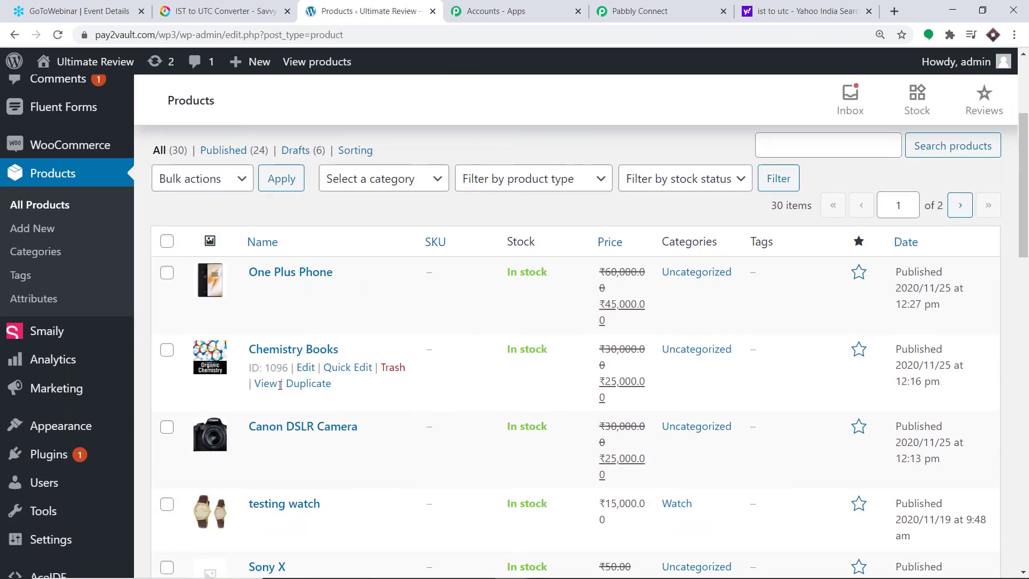
{"action": "left_click", "coordinate": [265, 383]}
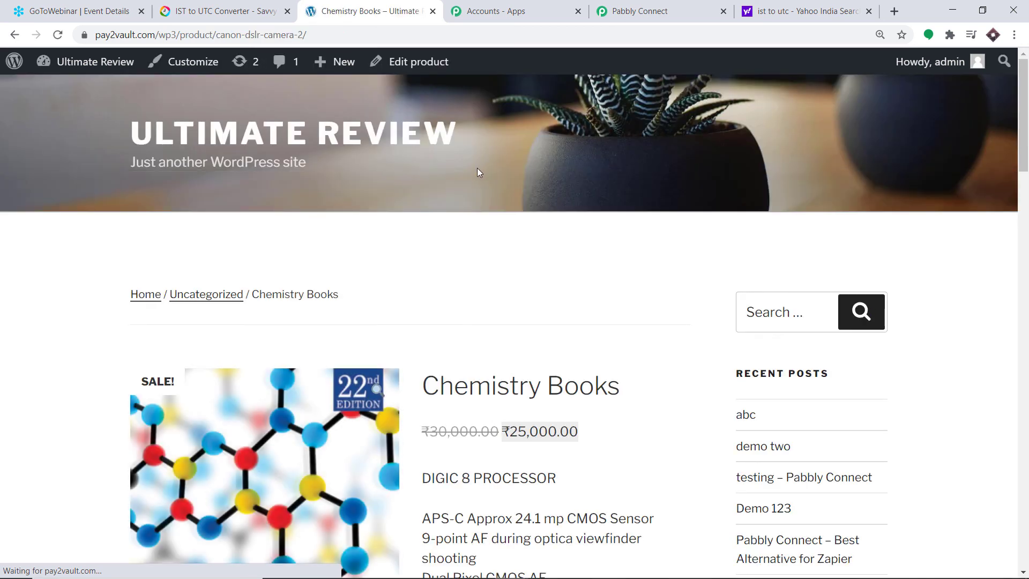
- Add one Chemistry Books item to the cart and proceed to checkout
{"action": "scroll", "coordinate": [528, 202], "scroll_direction": "down", "scroll_amount": 5}
{"action": "scroll", "coordinate": [649, 299], "scroll_direction": "down", "scroll_amount": 1}
{"action": "left_click", "coordinate": [539, 312]}
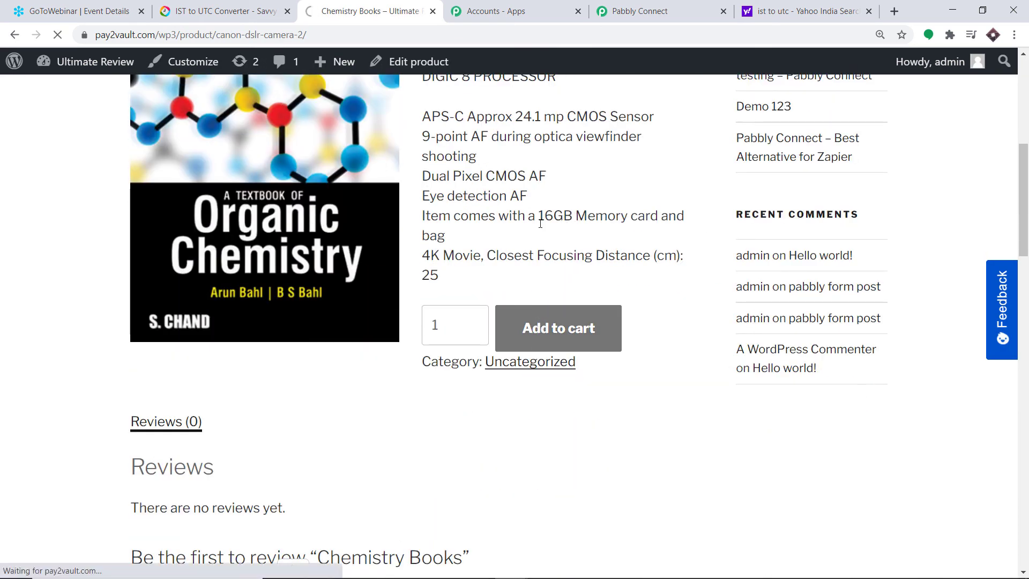
{"action": "scroll", "coordinate": [510, 252], "scroll_direction": "down", "scroll_amount": 9}
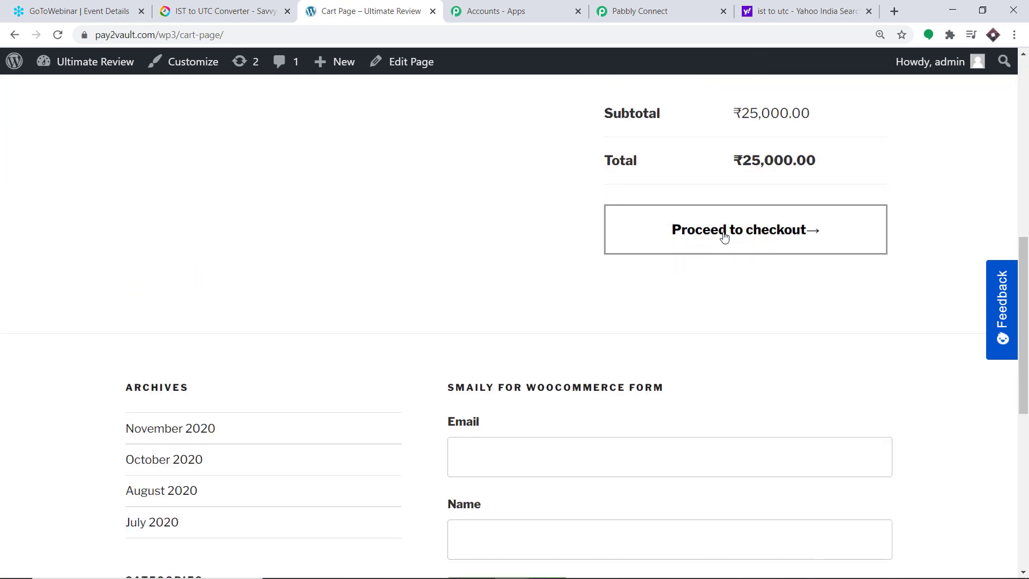
{"action": "left_click", "coordinate": [724, 236]}
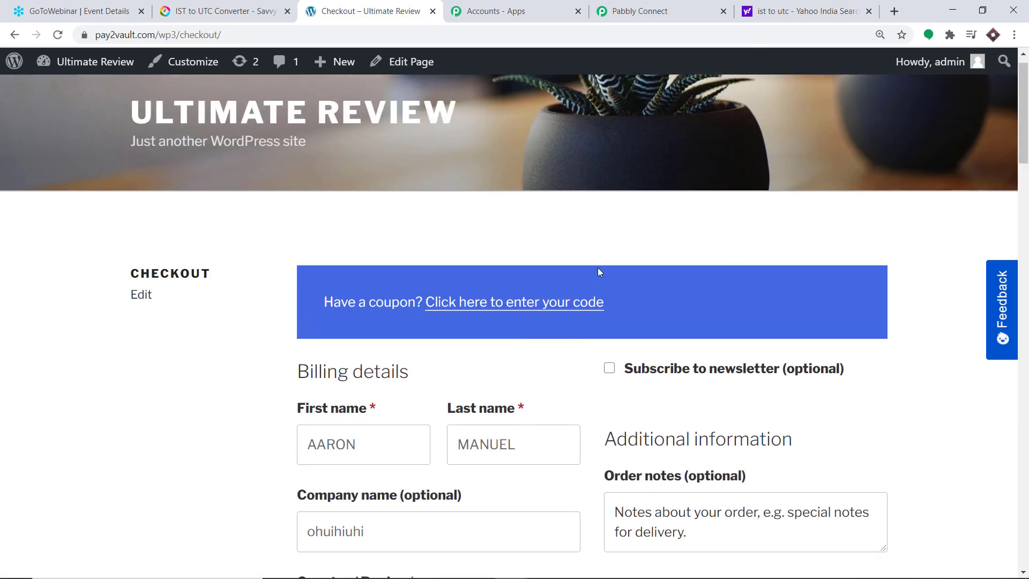
- Replace the checkout billing details with a different customer's saved name, address and contact details
{"action": "scroll", "coordinate": [598, 271], "scroll_direction": "down", "scroll_amount": 2}
{"action": "left_click", "coordinate": [322, 331]}
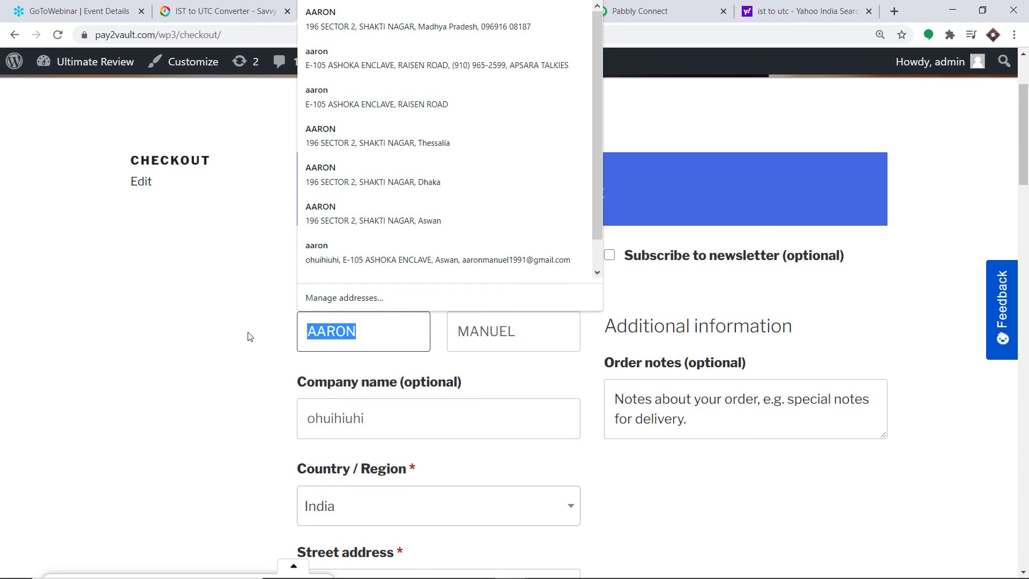
{"action": "key", "text": "BackSpace"}
{"action": "type", "text": "l"}
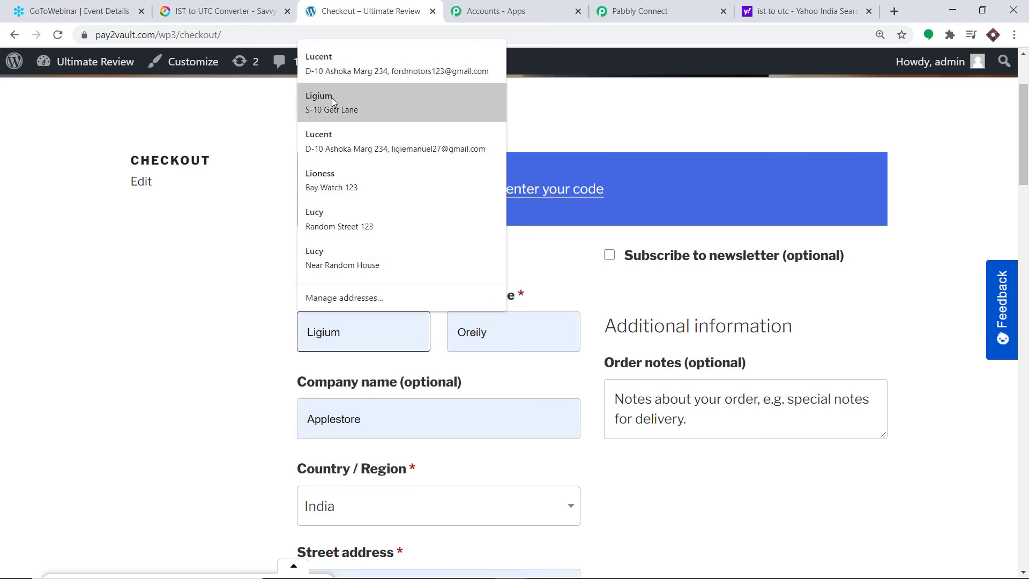
{"action": "left_click", "coordinate": [342, 79]}
- Check the filled-in billing details and place the order with Cash on delivery as the payment method
{"action": "scroll", "coordinate": [343, 75], "scroll_direction": "down", "scroll_amount": 8}
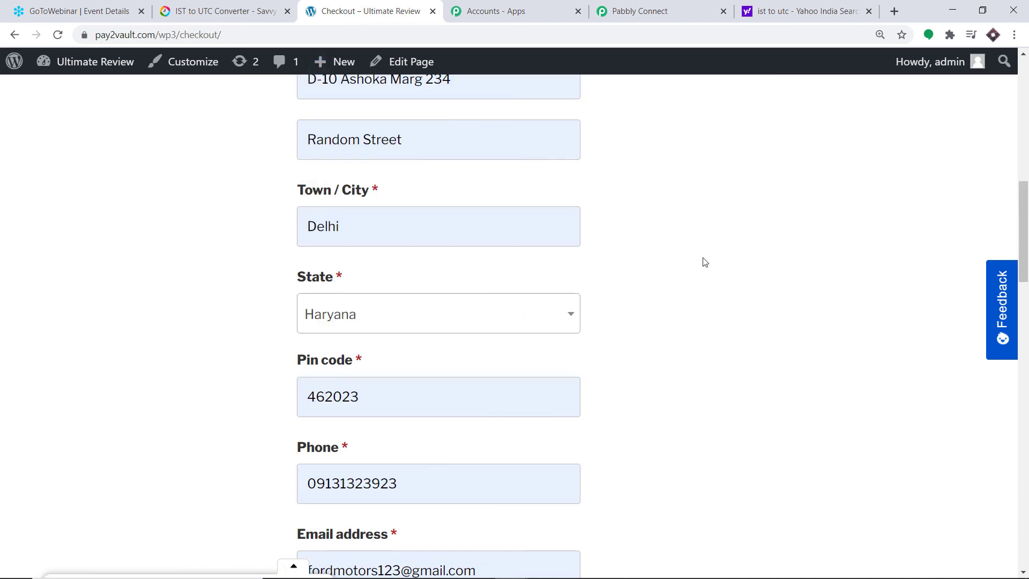
{"action": "scroll", "coordinate": [692, 260], "scroll_direction": "up", "scroll_amount": 6}
{"action": "scroll", "coordinate": [530, 273], "scroll_direction": "down", "scroll_amount": 12}
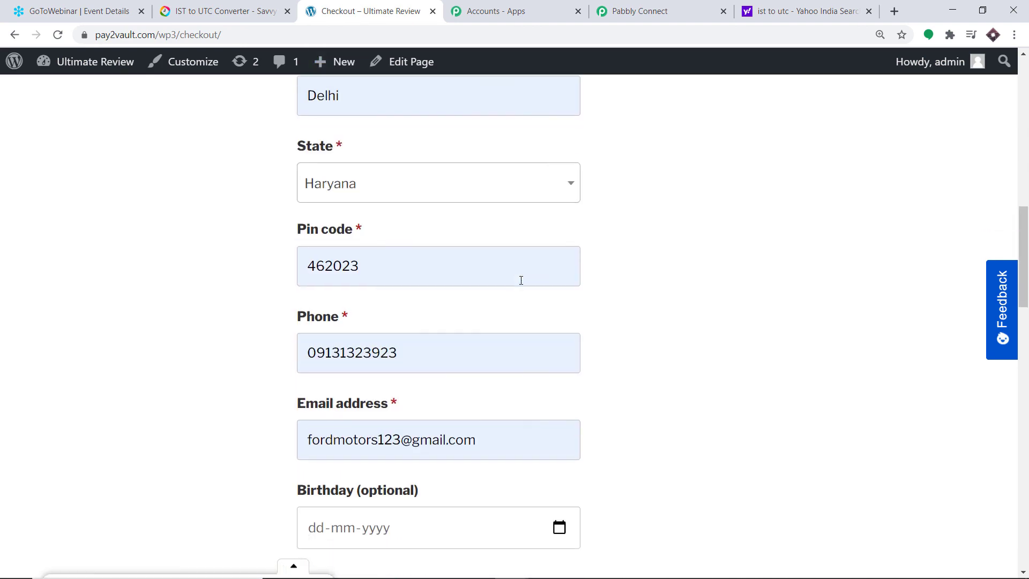
{"action": "scroll", "coordinate": [467, 348], "scroll_direction": "down", "scroll_amount": 12}
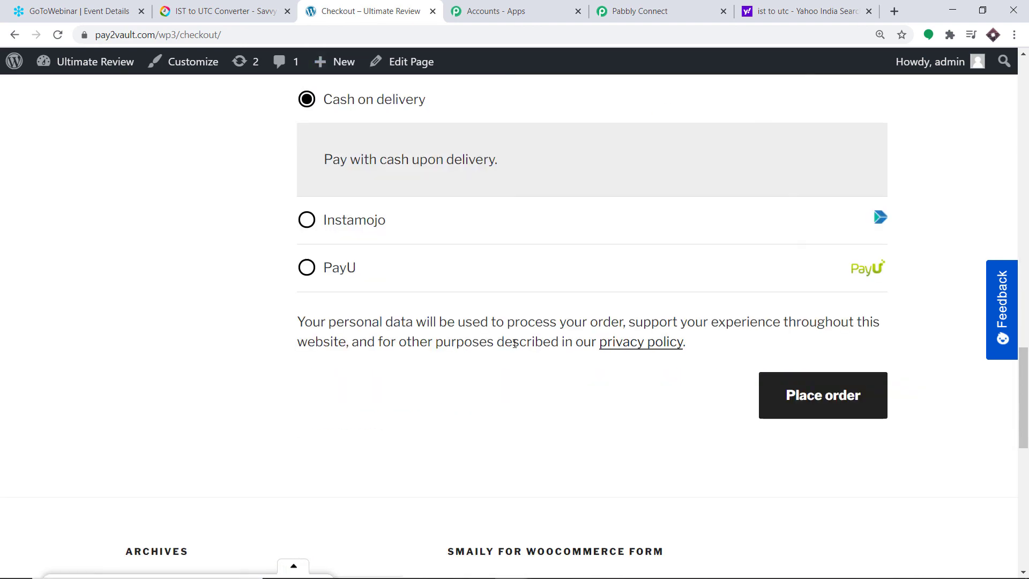
{"action": "left_click", "coordinate": [863, 262]}
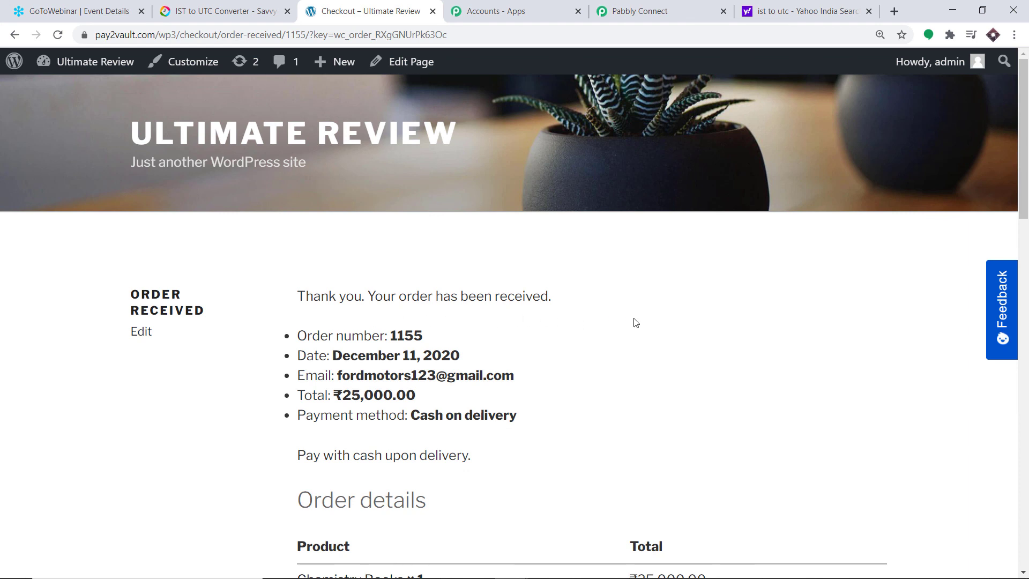
- Switch to GoToWebinar, close the old registrant list, reload the Chemistry Classes event and open its updated registrants
{"action": "left_click", "coordinate": [80, 11]}
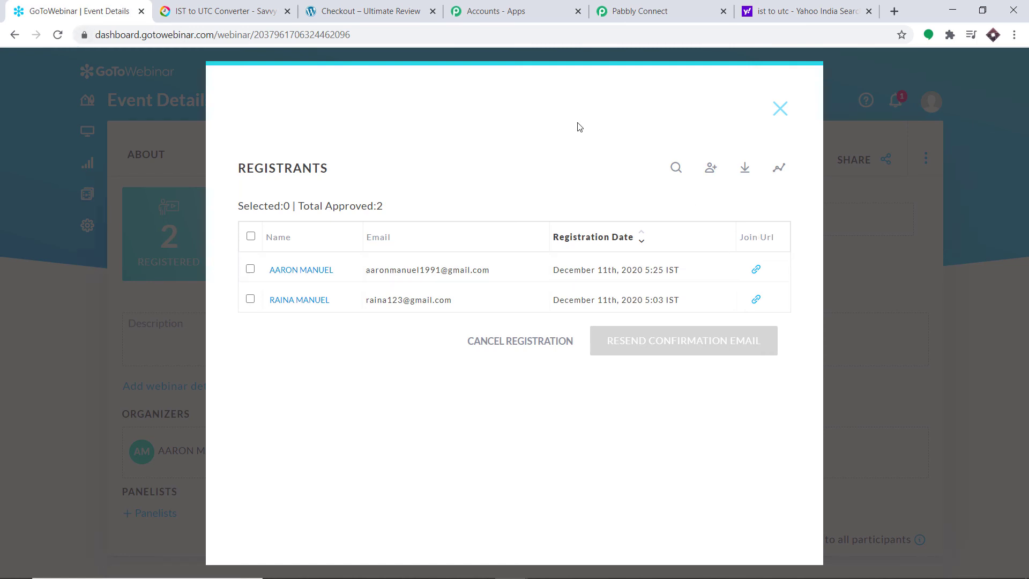
{"action": "left_click", "coordinate": [781, 109]}
{"action": "left_click", "coordinate": [57, 37]}
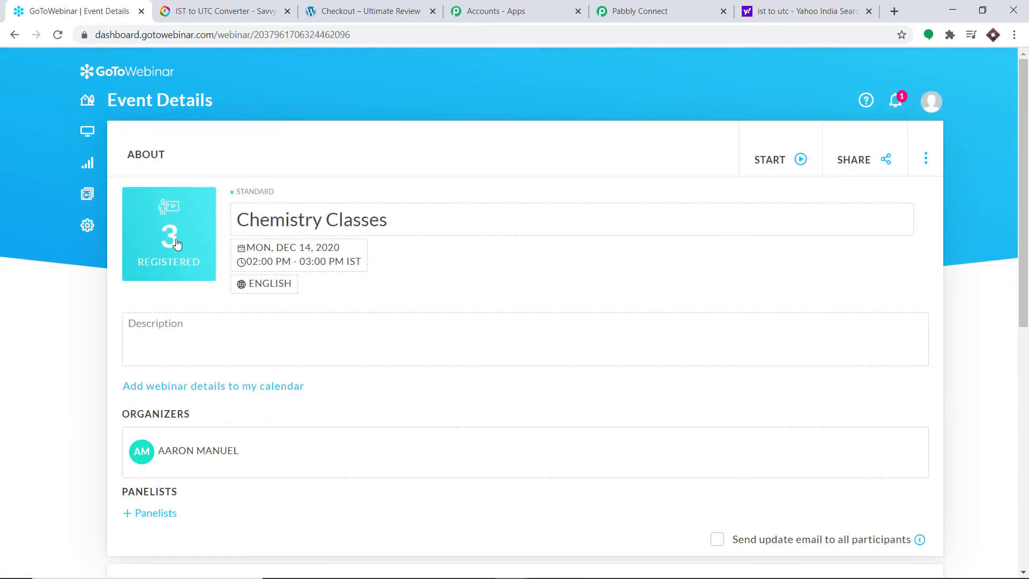
{"action": "left_click", "coordinate": [177, 244]}
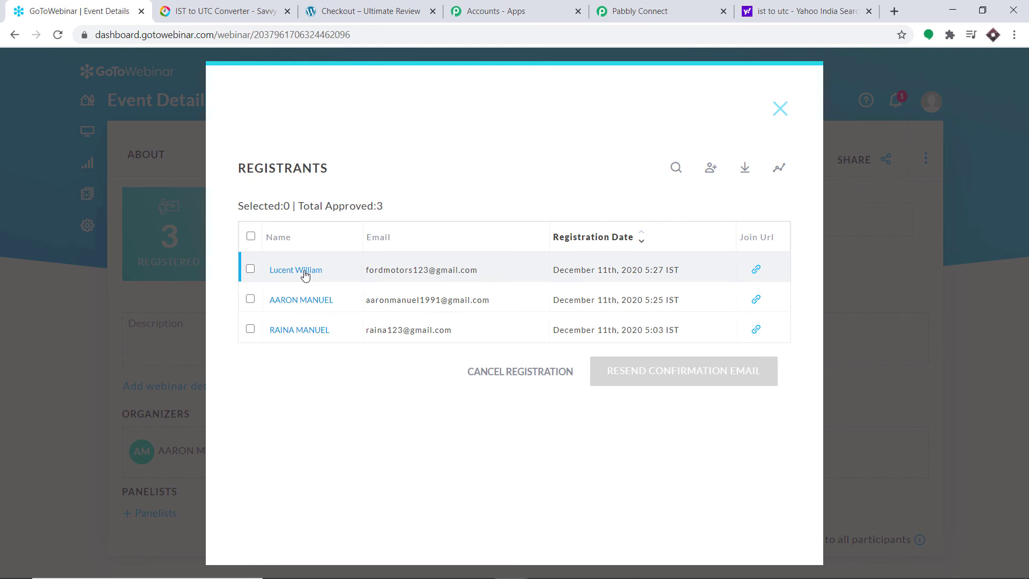